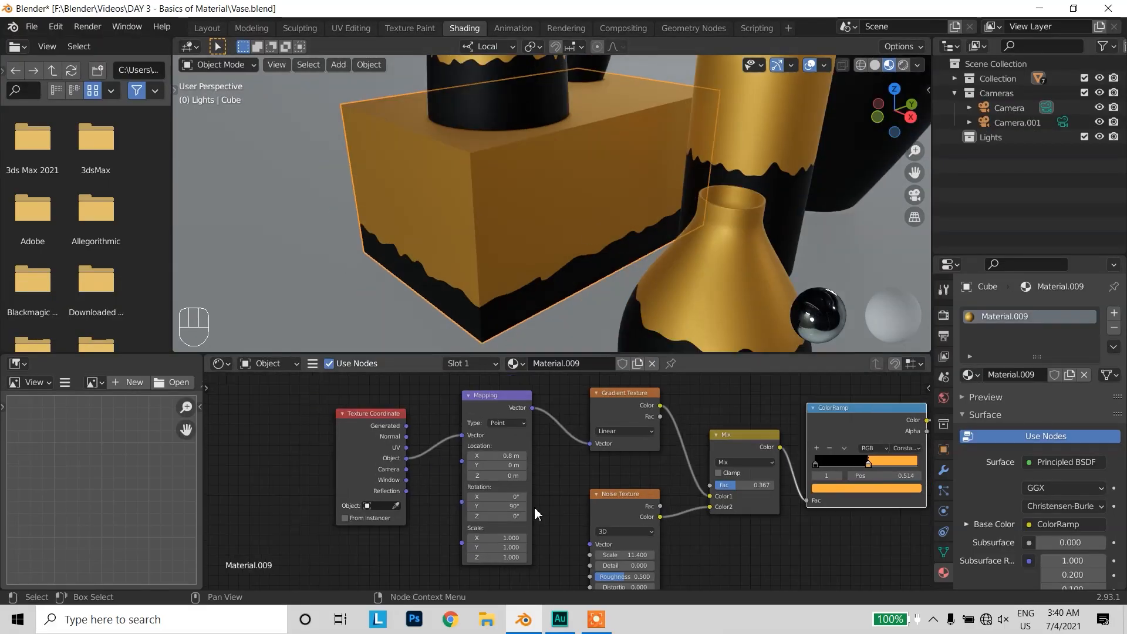
key("ctrl+z")
key("ctrl+z")
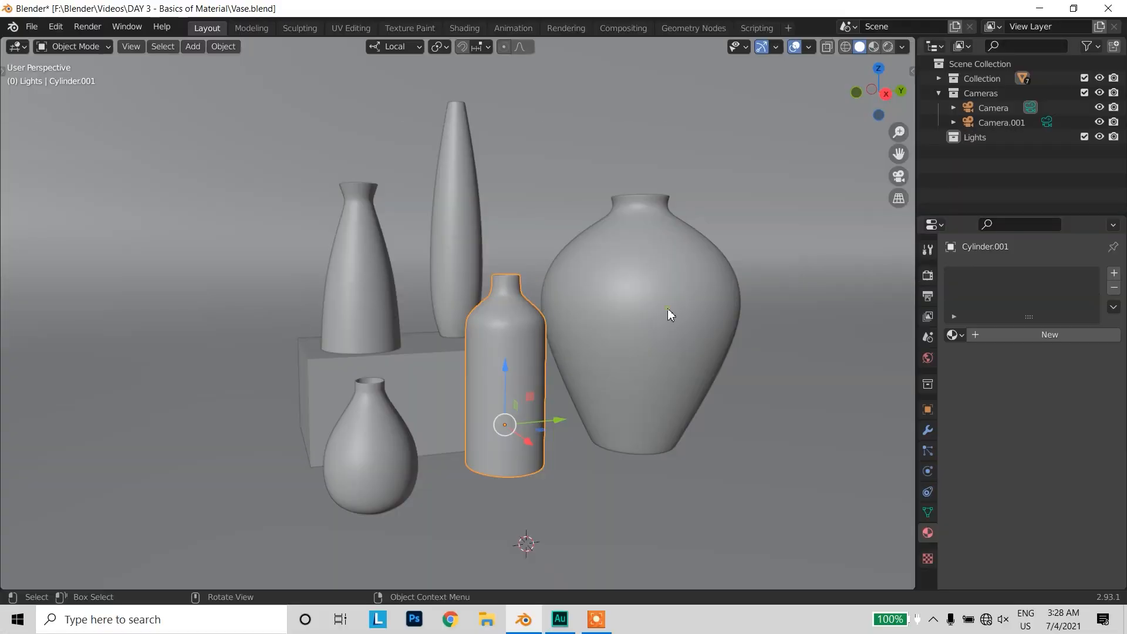
Select the large round vase and open the Shading workspace
left_click(667, 309)
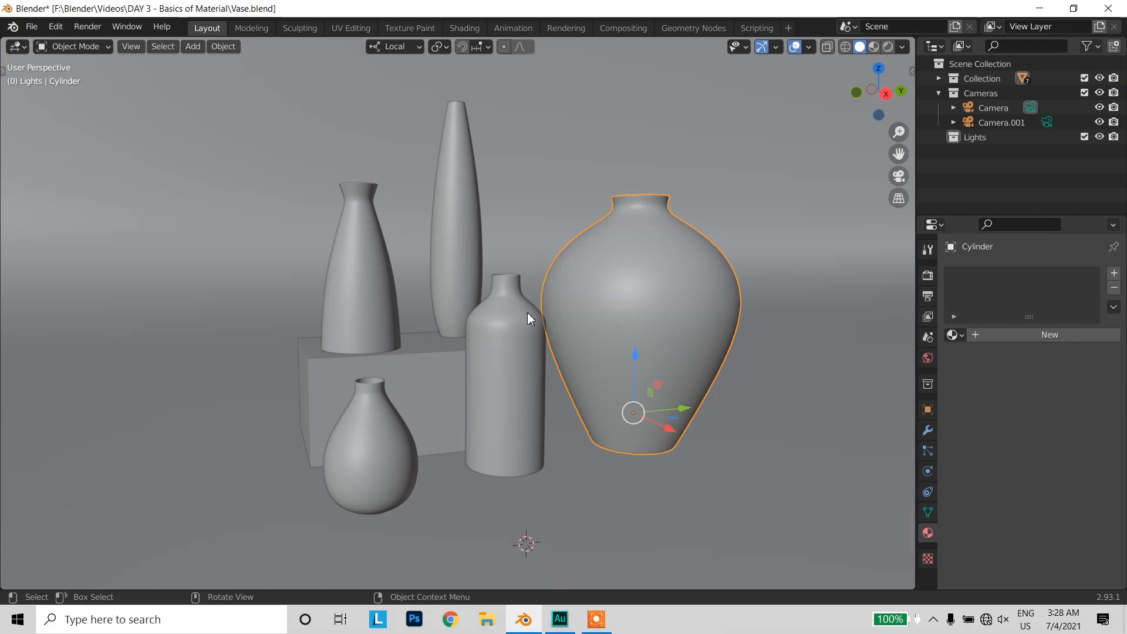
left_click(465, 28)
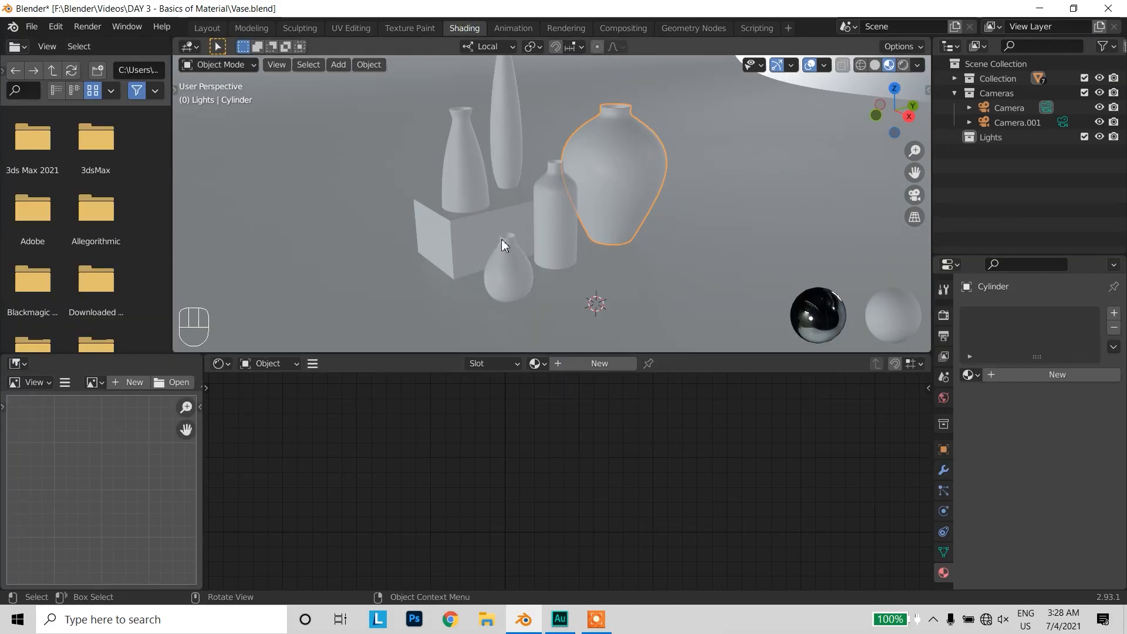
middle_click_drag(547, 241, 595, 224)
Compare the Rendered viewport shading with Material Preview, ending in Material Preview
left_click(887, 65)
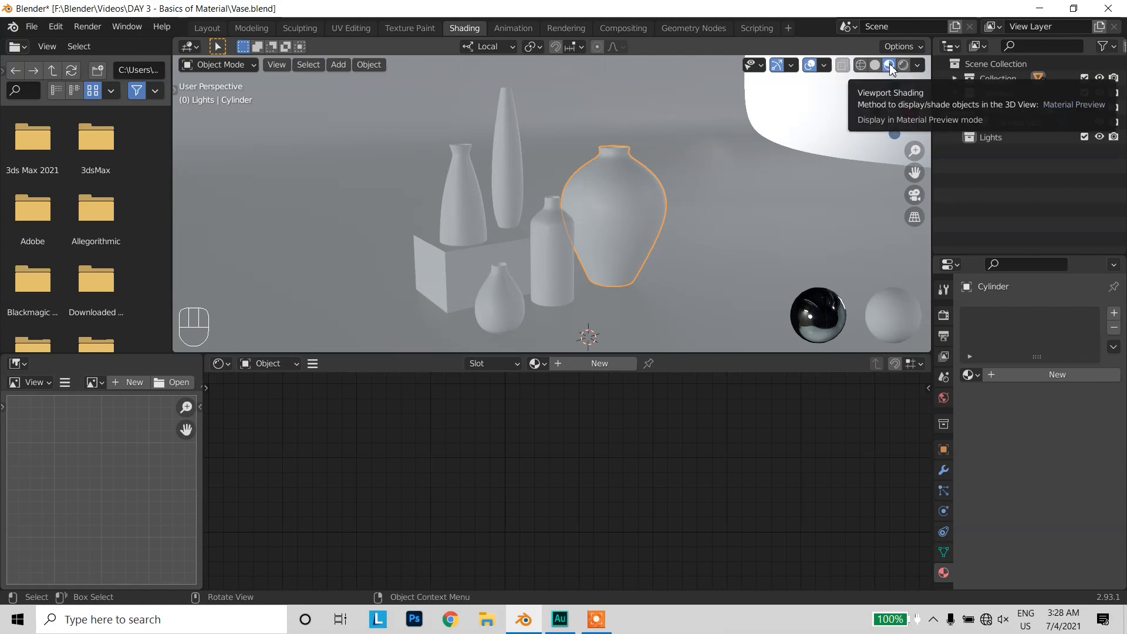
left_click(904, 65)
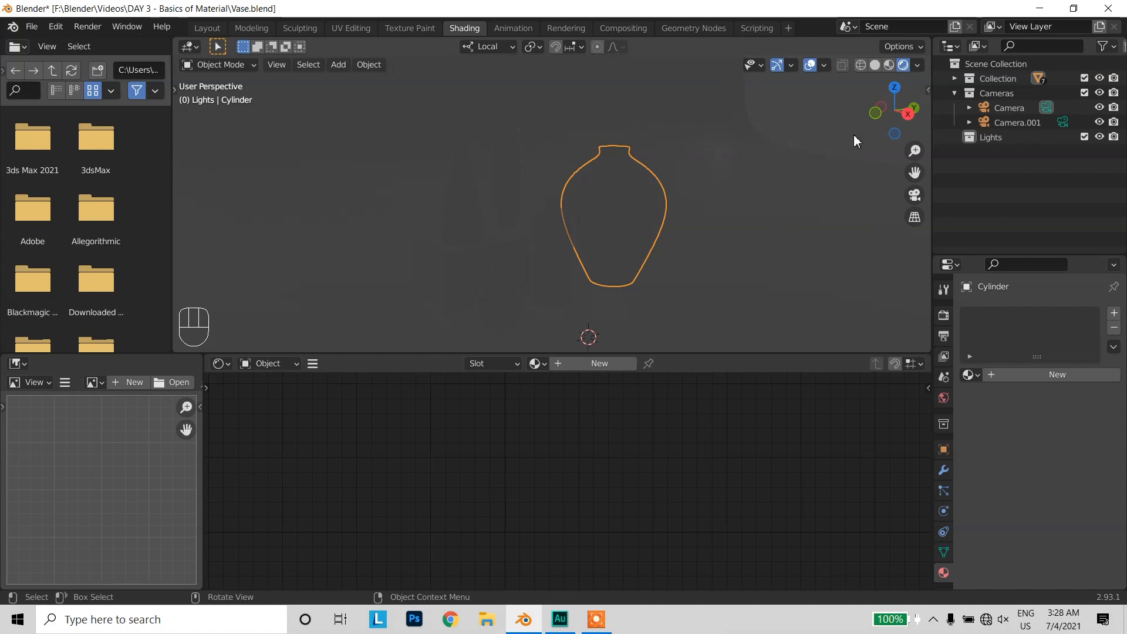
left_click(888, 65)
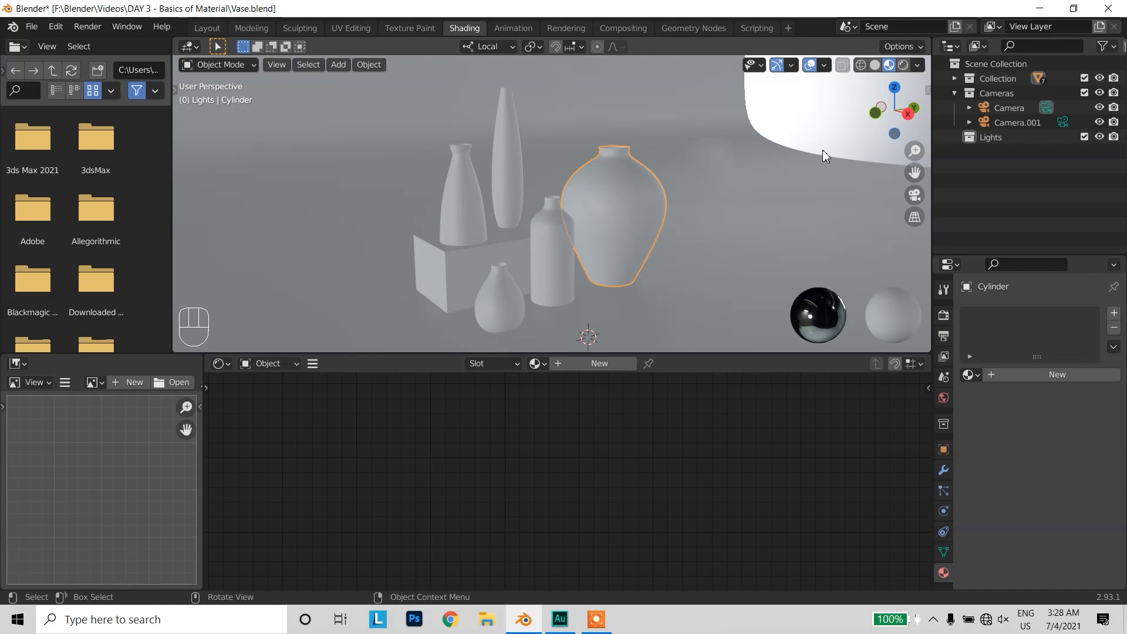
Try the bright interior HDRI as the preview lighting, and restore the dark studio HDRI
left_click(917, 66)
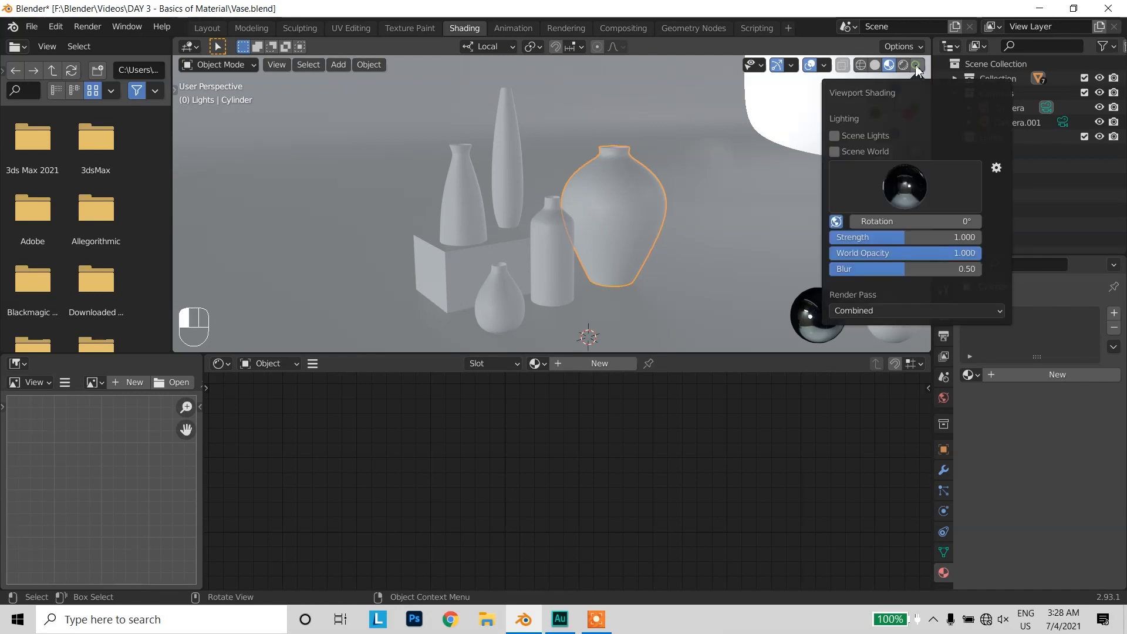
left_click(906, 187)
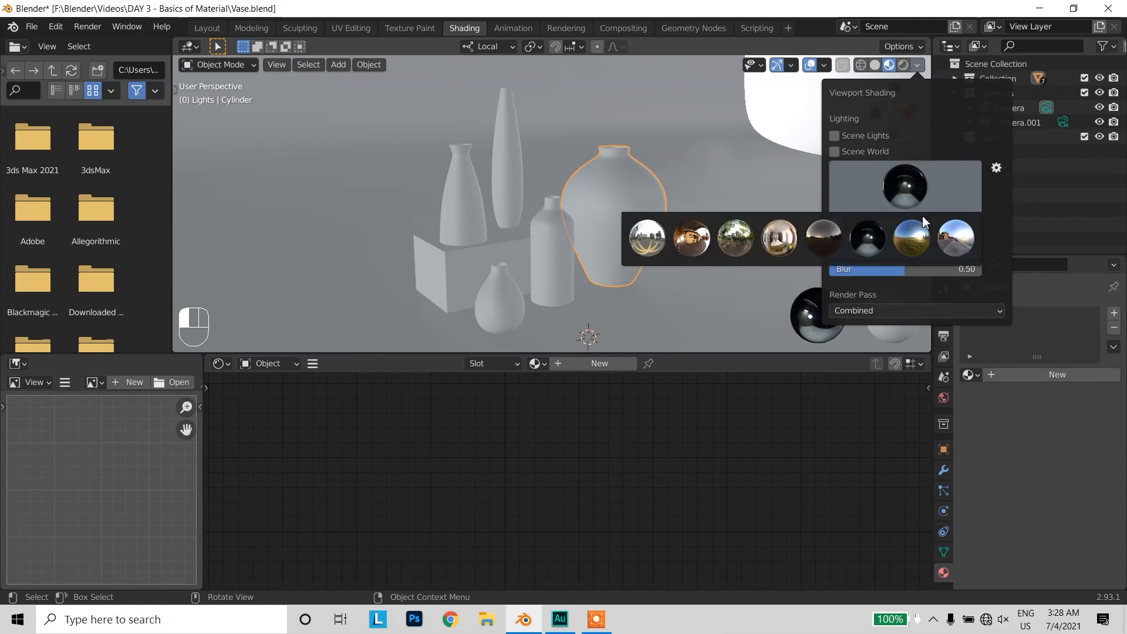
left_click(758, 251)
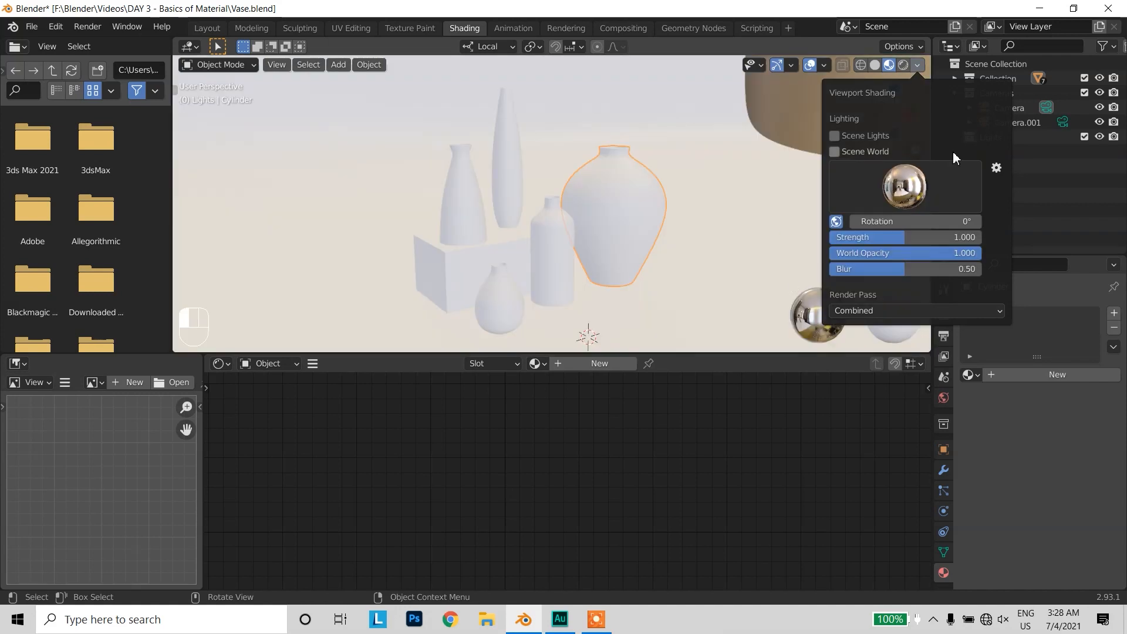
left_click(907, 200)
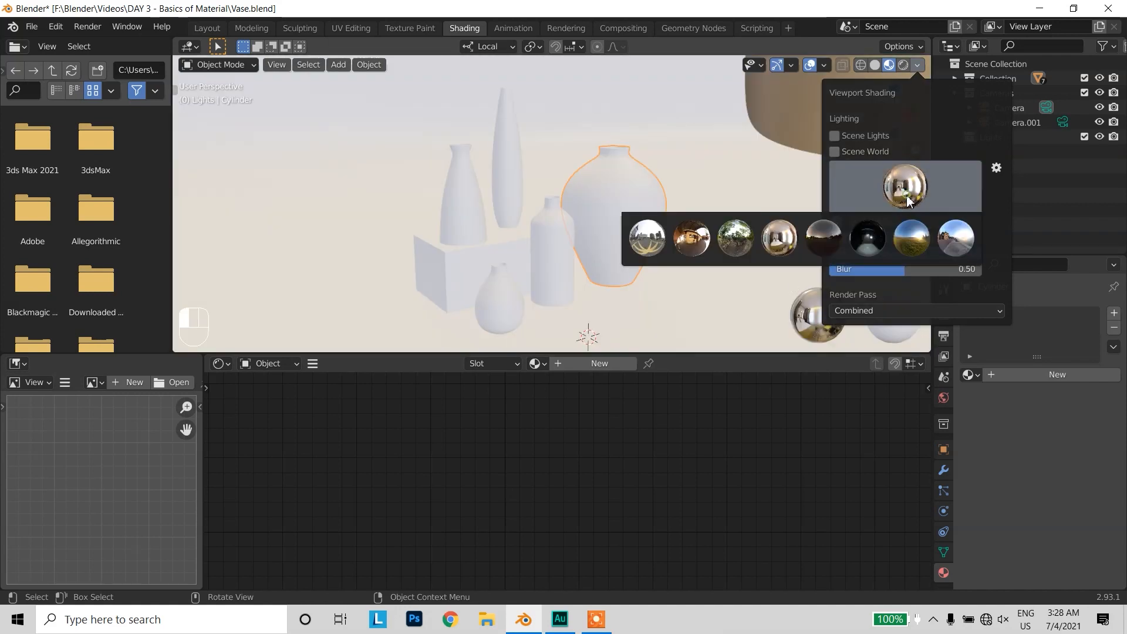
left_click(874, 240)
left_click(698, 228)
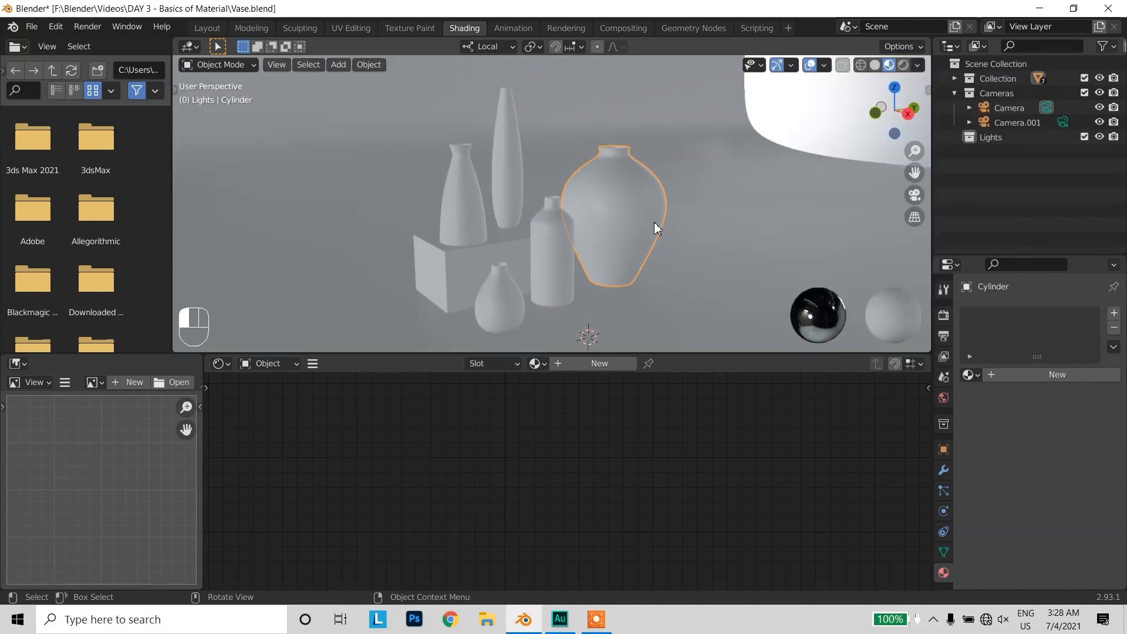
Create a new material on the large vase and give it an orange Base Color
left_click(622, 226)
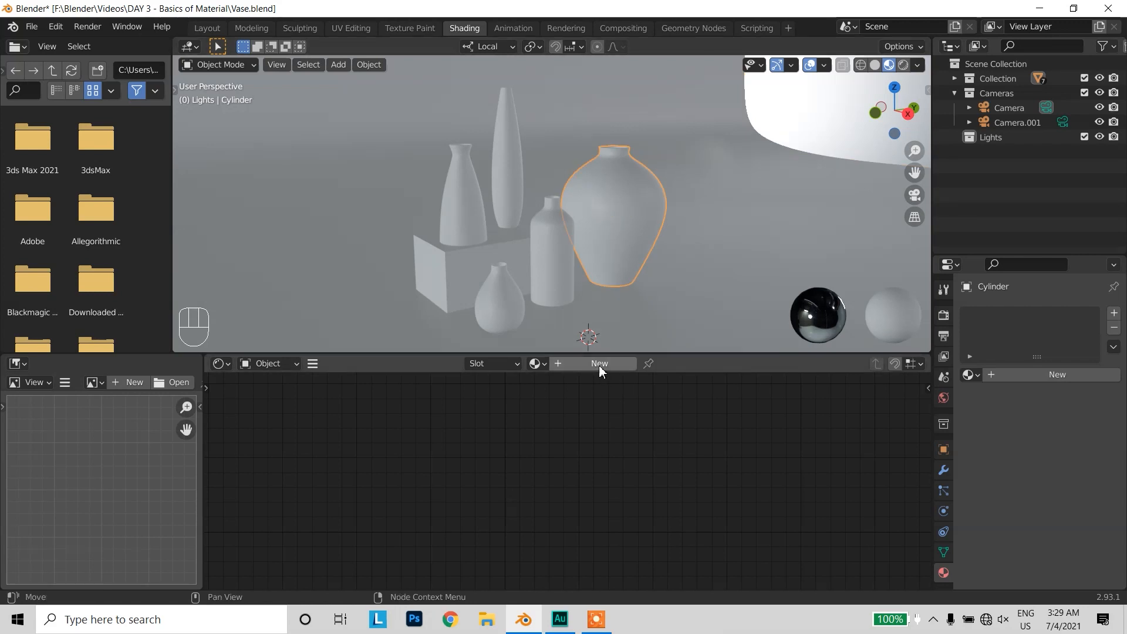
left_click(1055, 376)
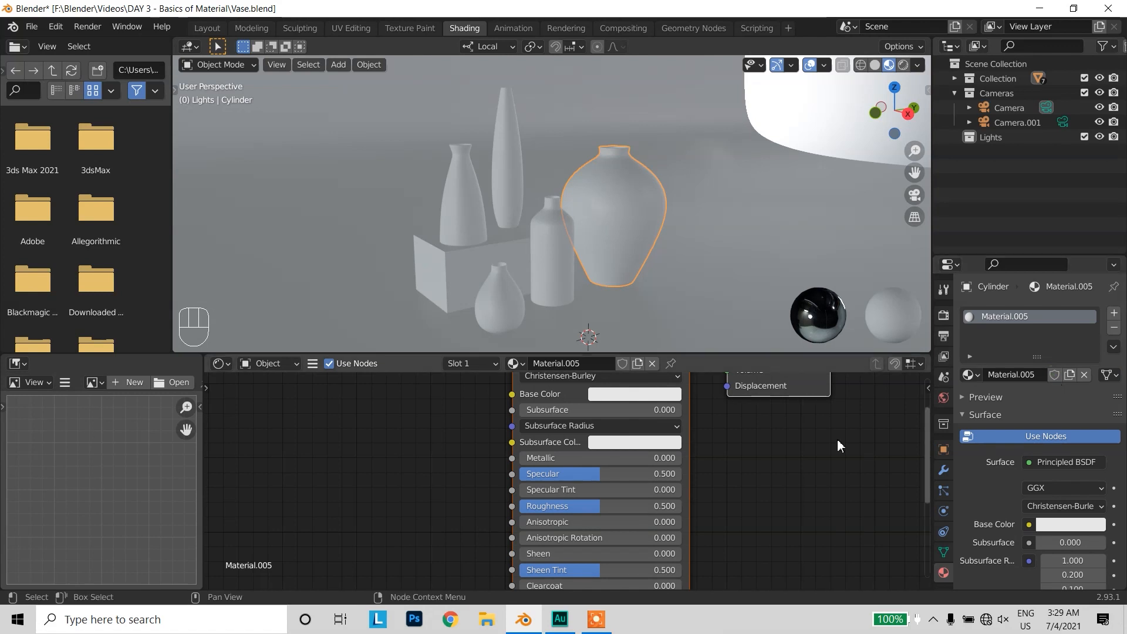
middle_click_drag(716, 468, 712, 511, "shift")
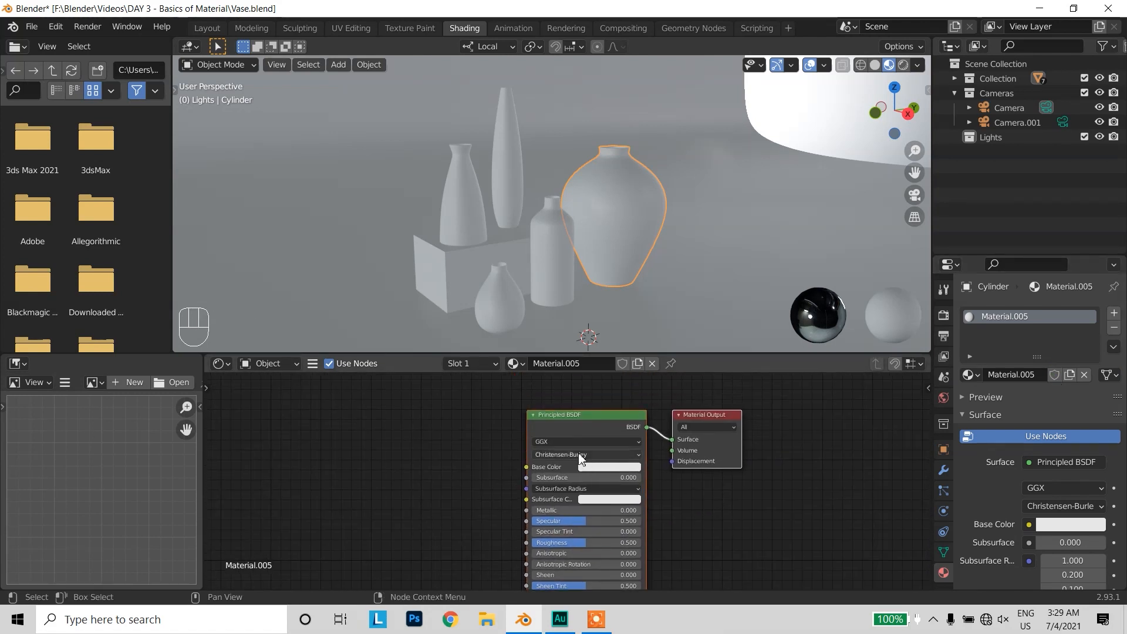
scroll(564, 469, "up", 4)
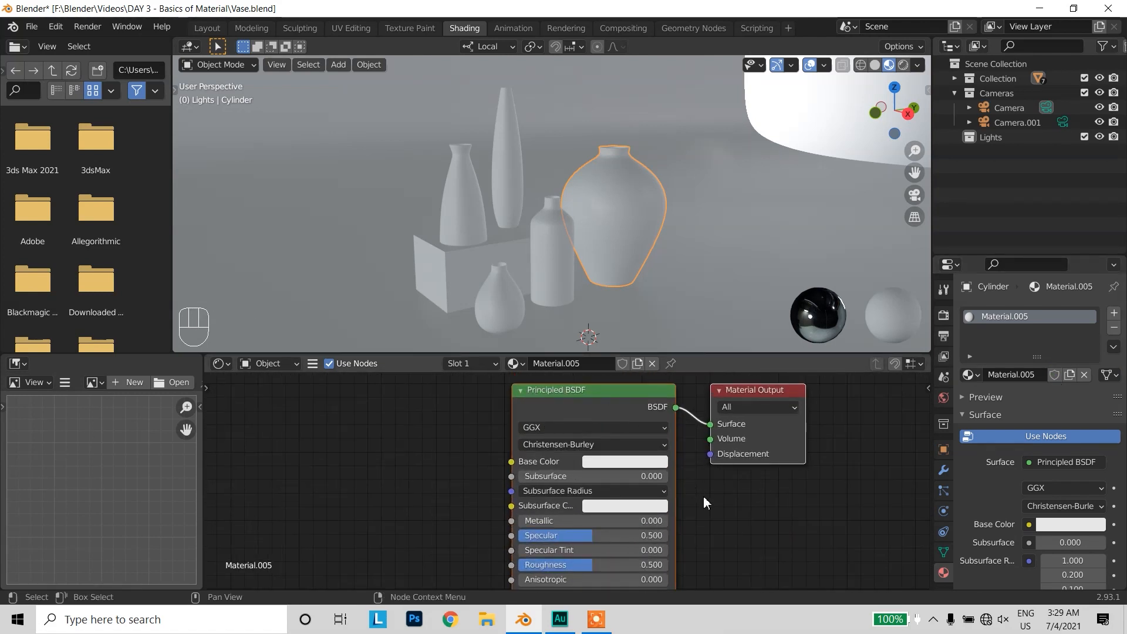
middle_click_drag(742, 533, 755, 483, "shift")
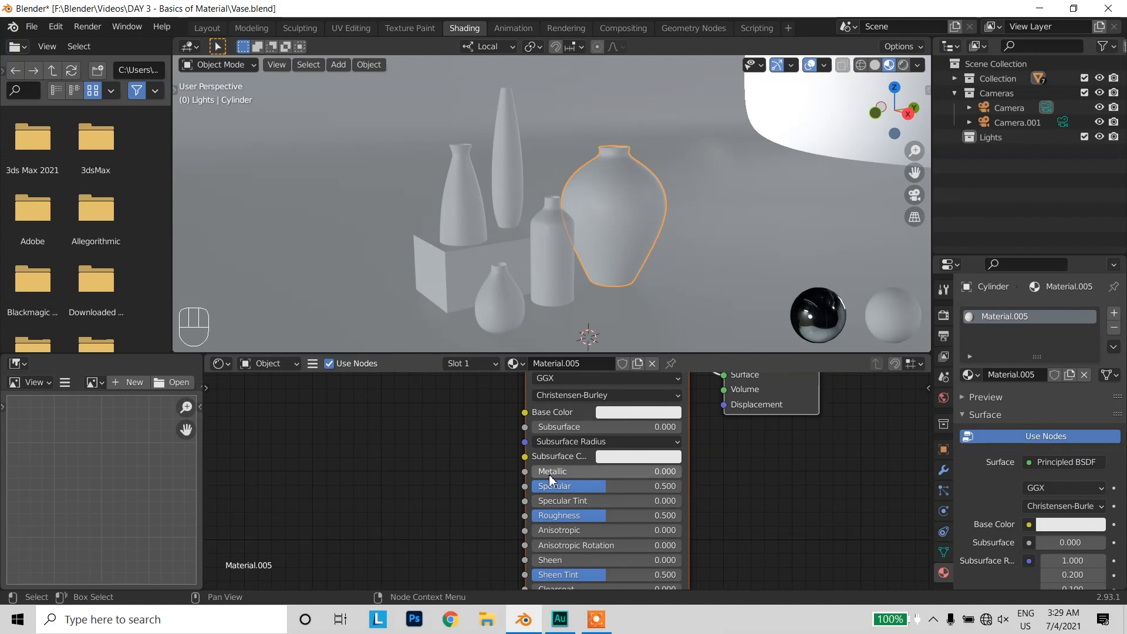
left_click(618, 413)
left_click_drag(653, 265, 643, 303)
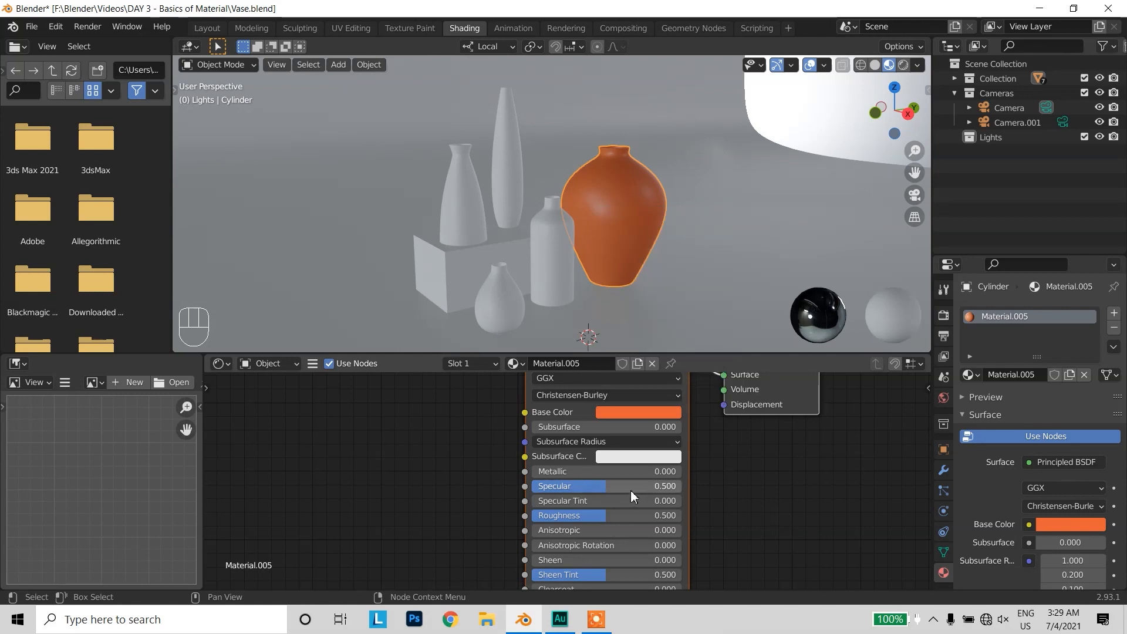
Set the vase material's Metallic to about 0.796 and its Roughness to about 0.593
left_click_drag(564, 471, 638, 473)
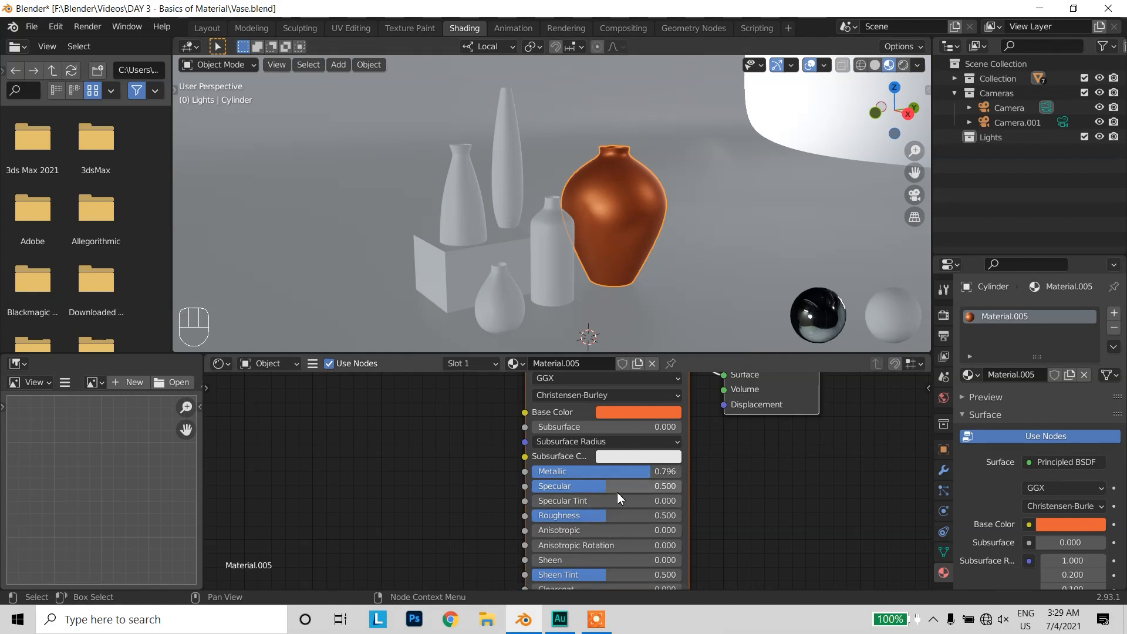
middle_click_drag(720, 531, 723, 487)
mouse_move(587, 472)
left_mouse_down()
mouse_move(669, 473)
mouse_move(646, 473)
left_mouse_up()
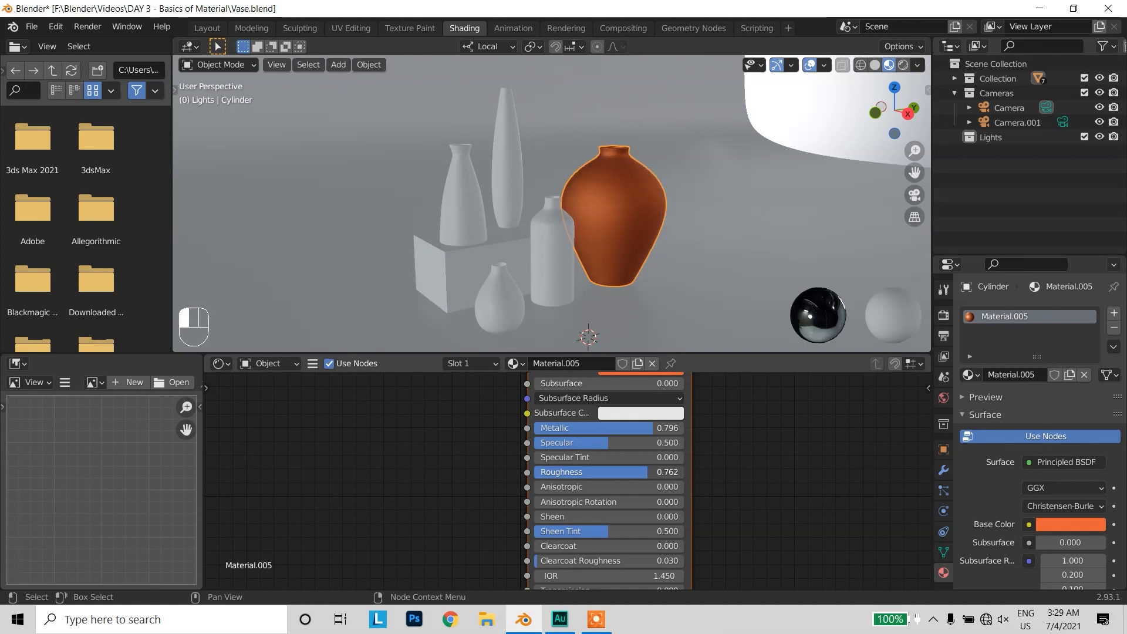
left_click_drag(657, 472, 534, 472)
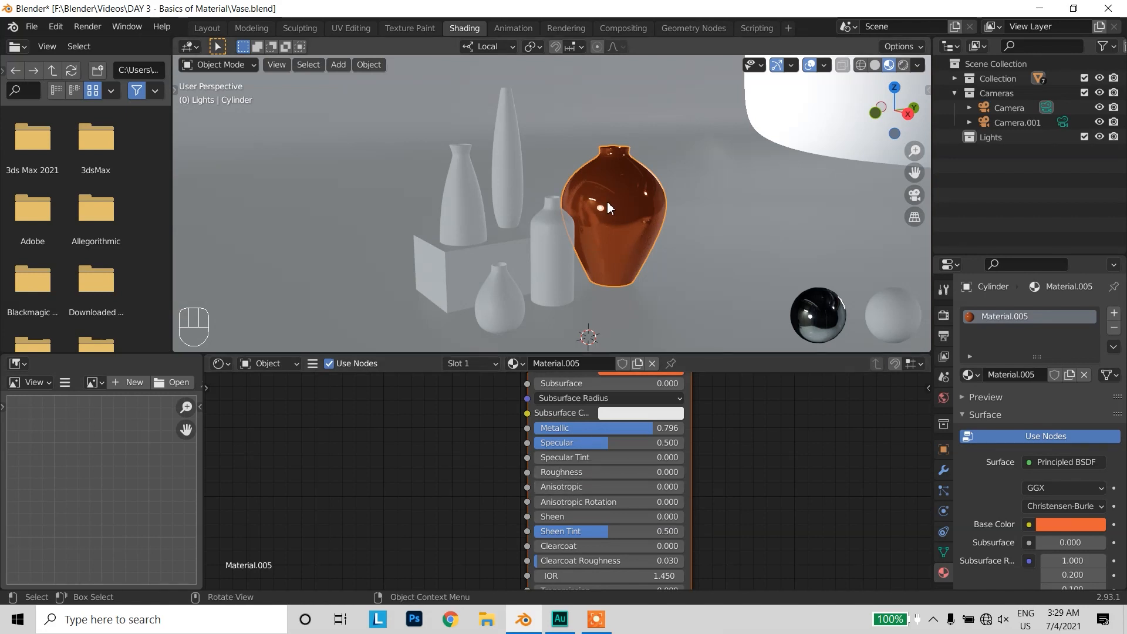
left_click_drag(547, 473, 635, 473)
Add a Gradient Texture node in the empty area well before the Principled BSDF node
scroll(494, 496, "down", 1)
scroll(495, 497, "down", 2)
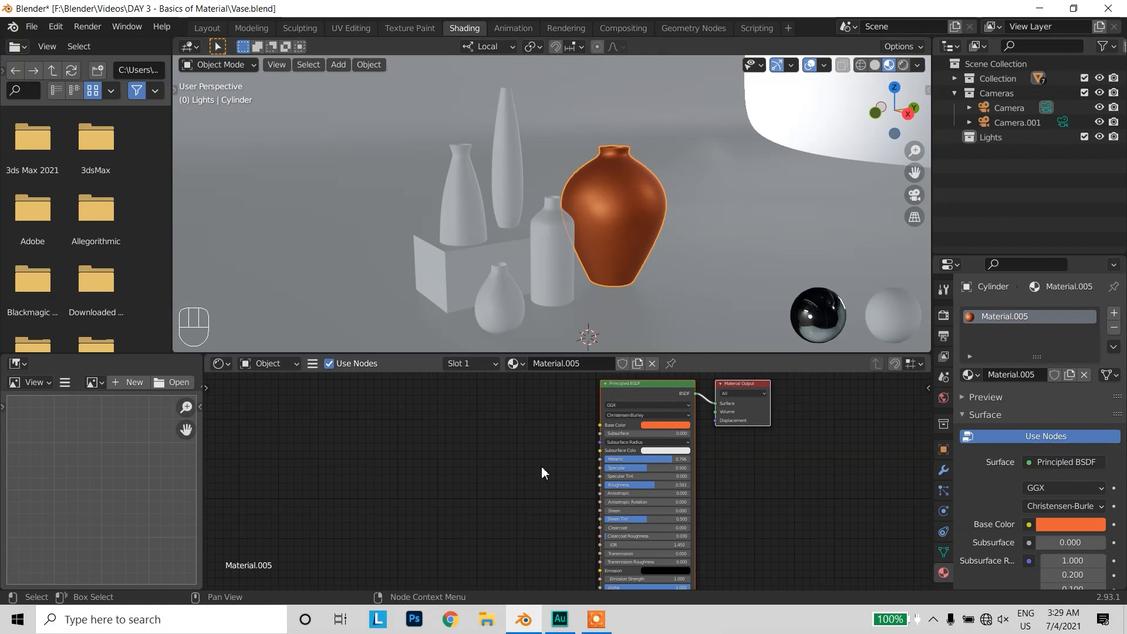
scroll(524, 469, "down", 1)
middle_click_drag(524, 475, 540, 478)
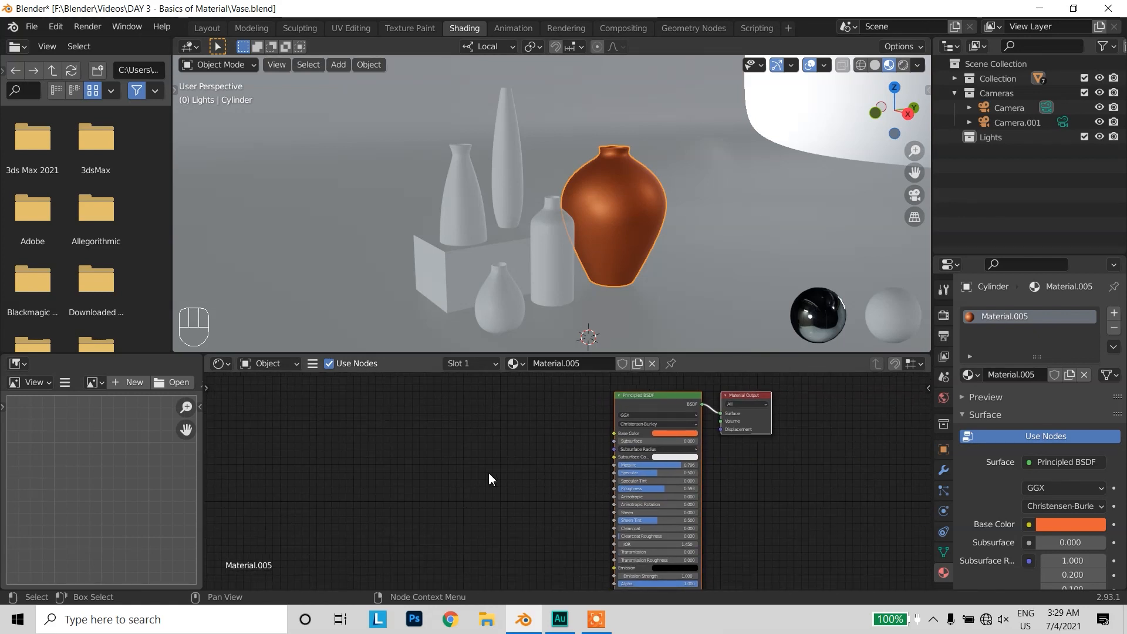
left_click(502, 461)
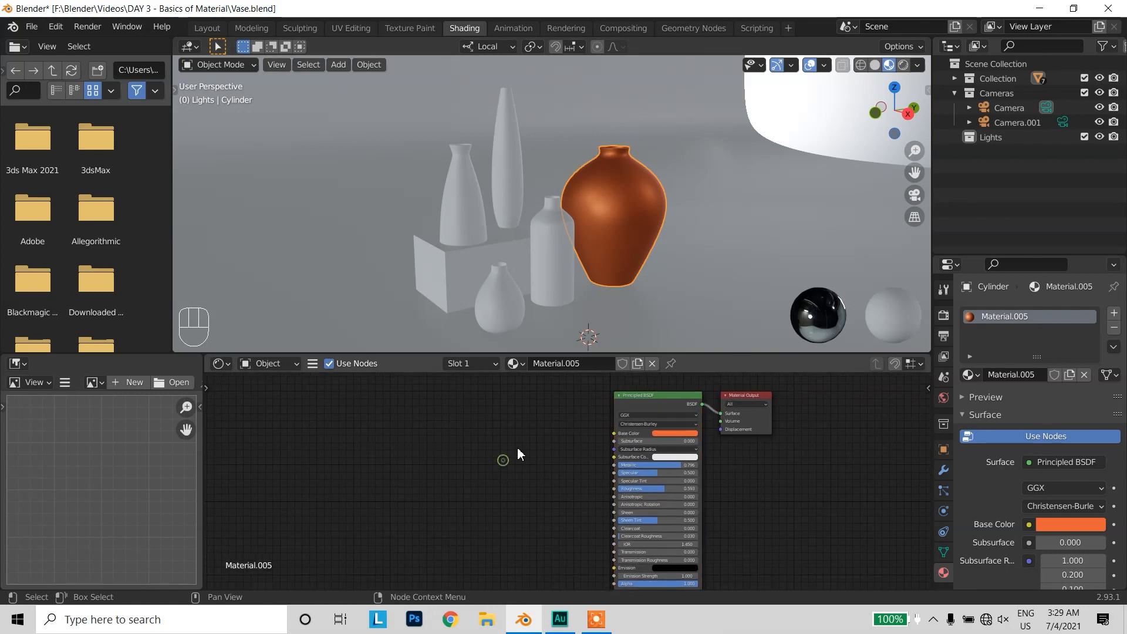
key("shift+a")
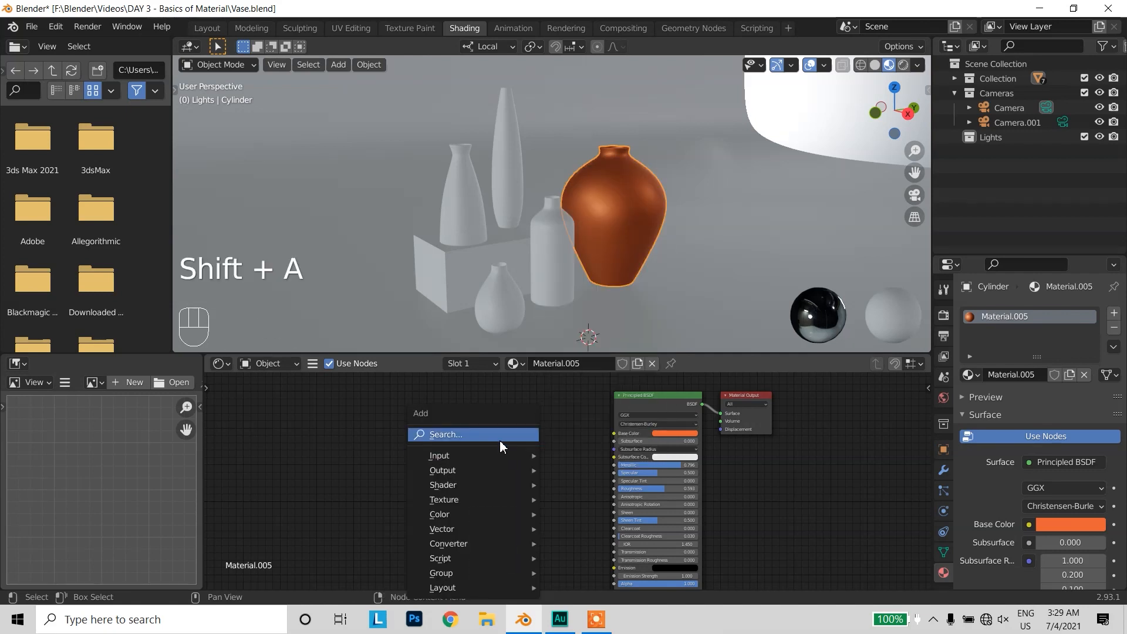
left_click(499, 440)
type("gradi")
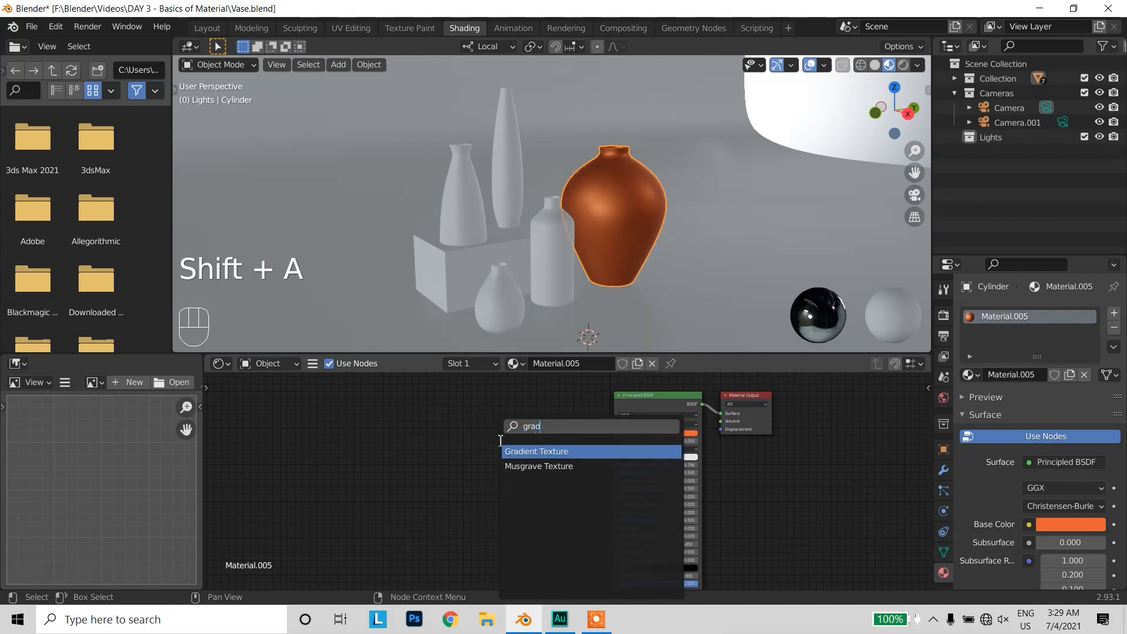
left_click(520, 453)
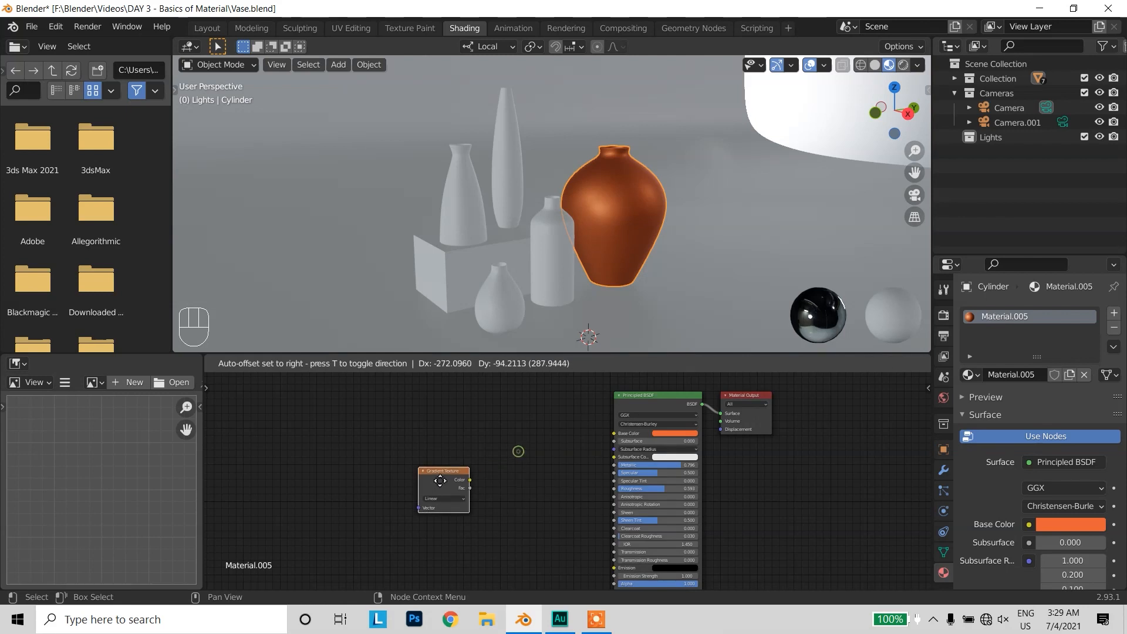
left_click(383, 493)
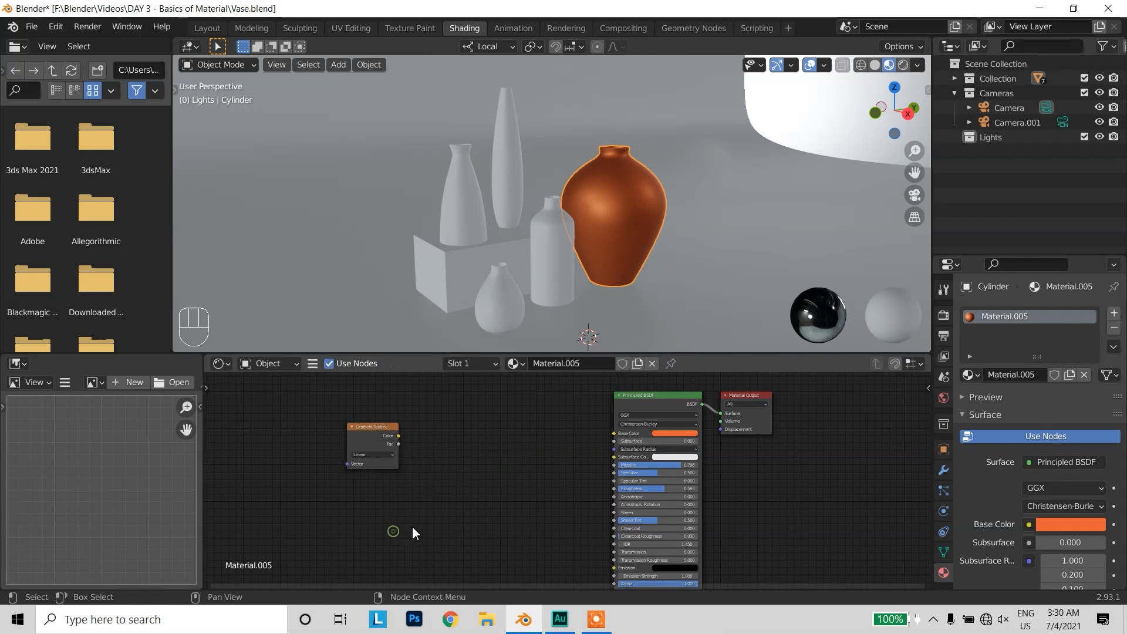
Add a Noise Texture node directly below the Gradient Texture node
key("shift+a")
left_click(377, 454)
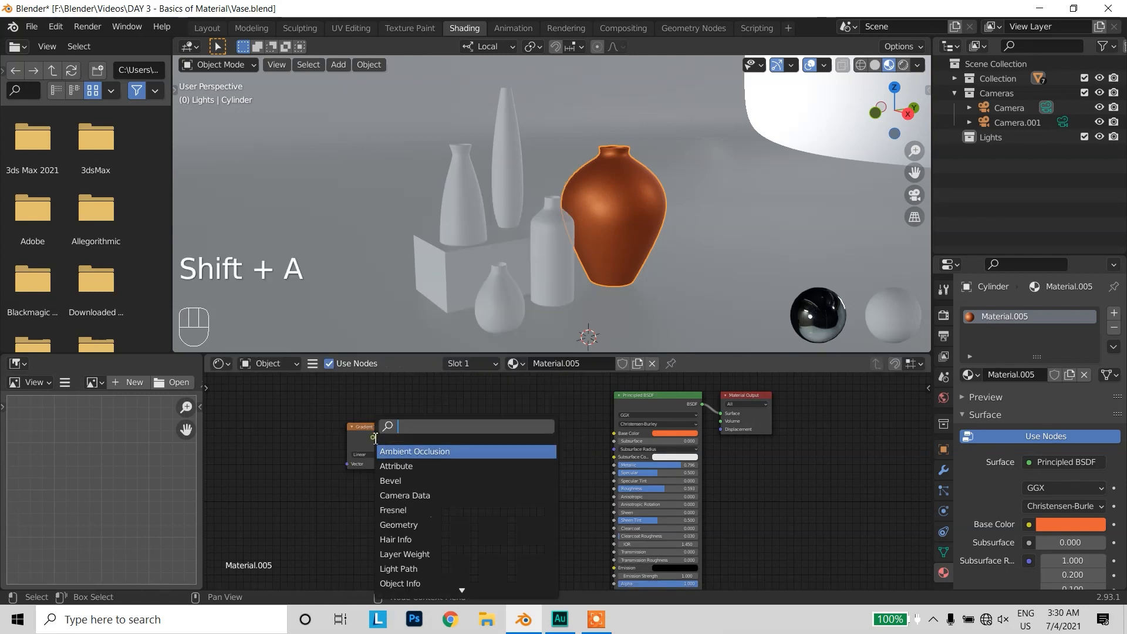
type("noice")
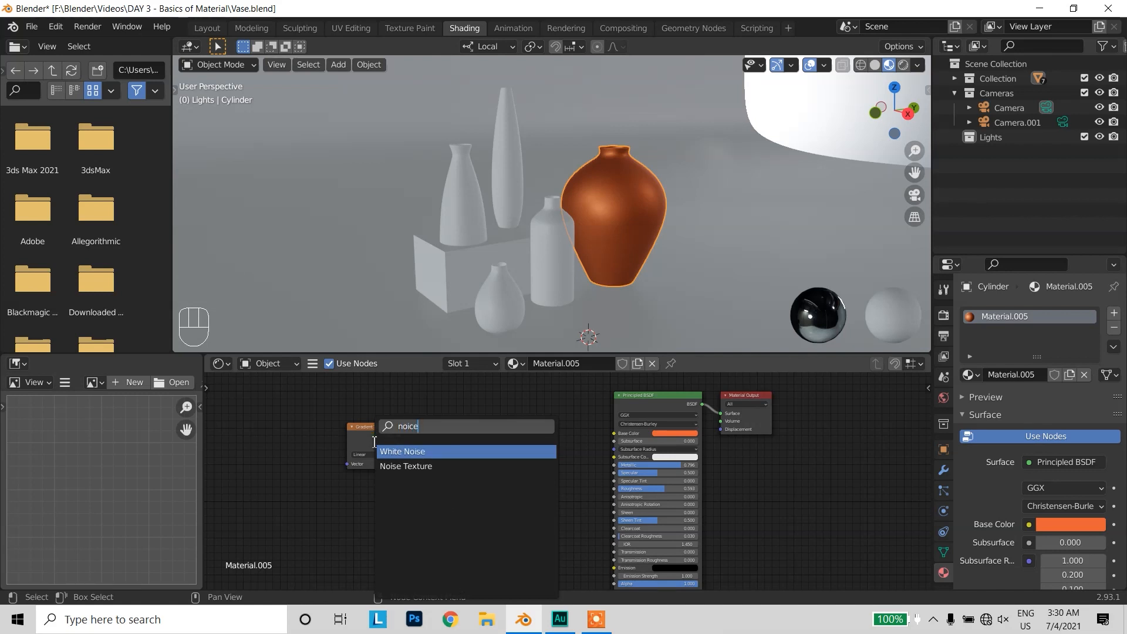
left_click(405, 466)
left_click(377, 531)
Add a MixRGB node between the two texture nodes and the Principled BSDF
scroll(359, 446, "up", 2)
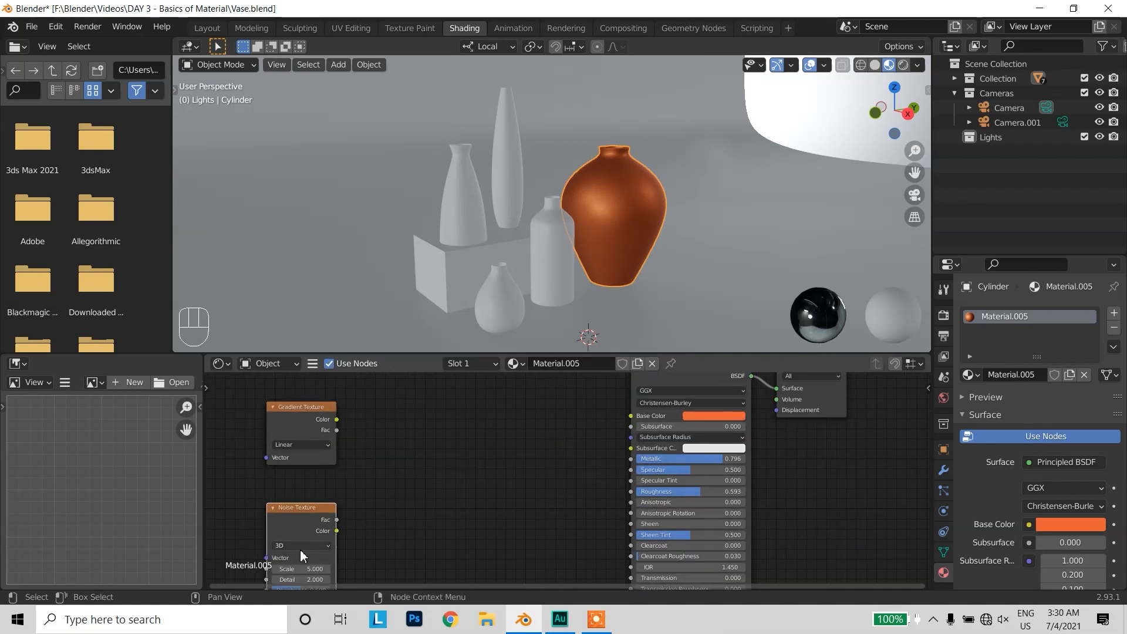
scroll(298, 520, "up", 1)
middle_click_drag(345, 502, 435, 476)
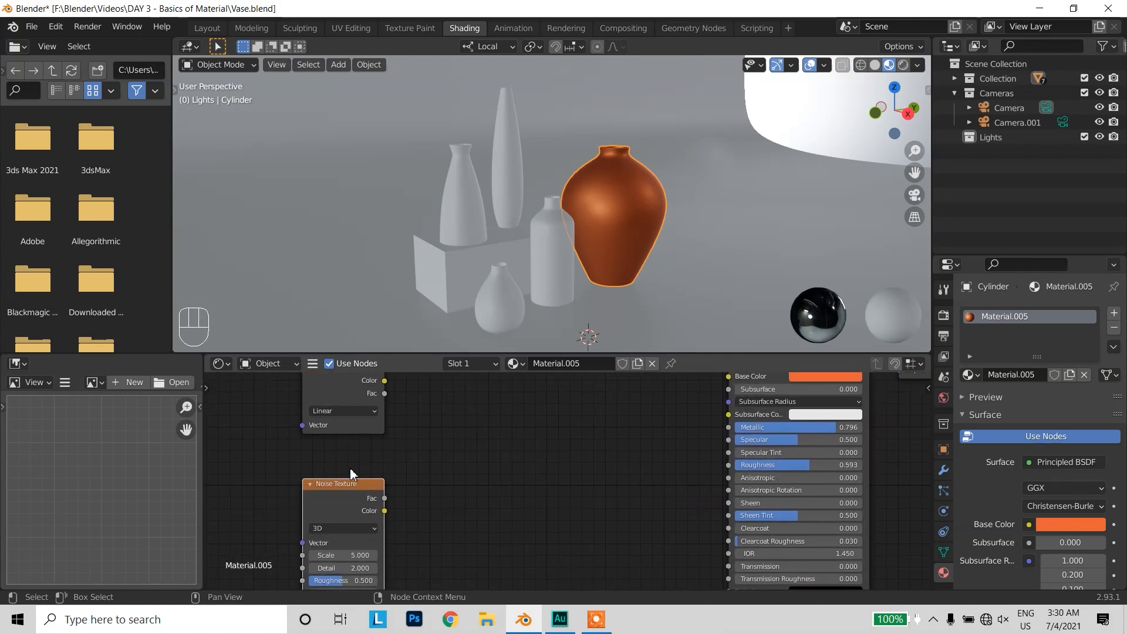
scroll(480, 442, "down", 1)
middle_click_drag(480, 441, 477, 479)
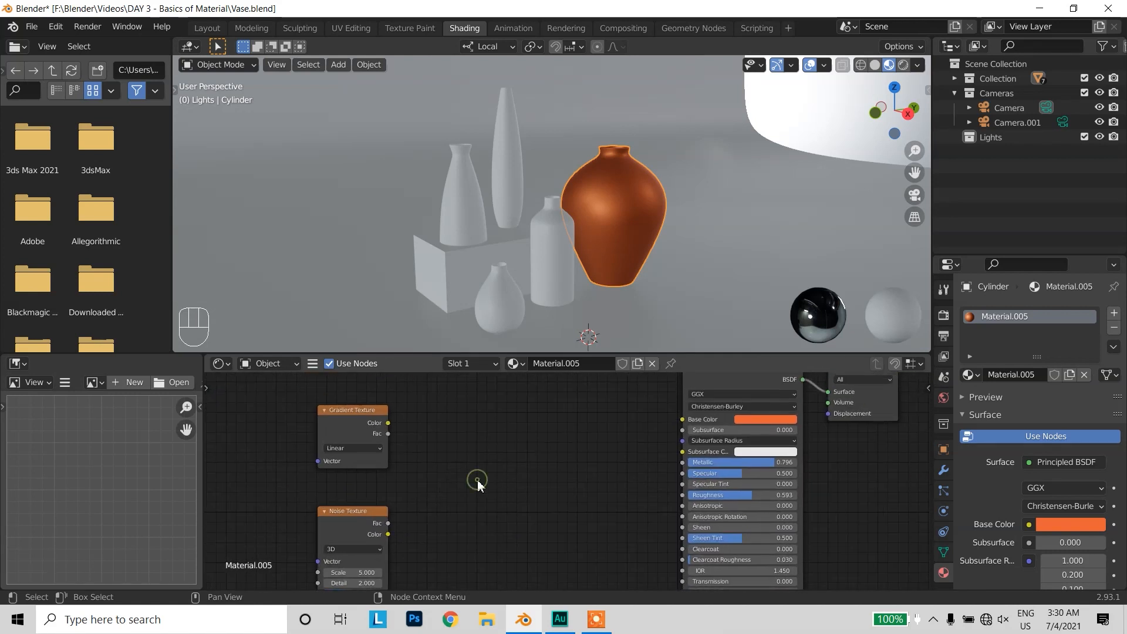
key("shift+a")
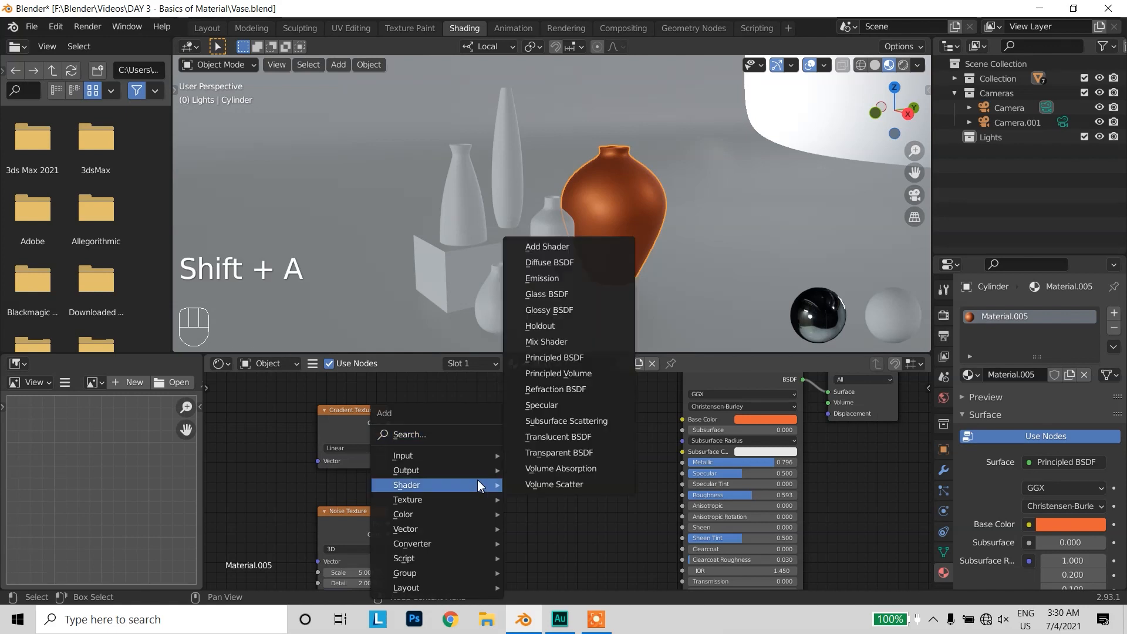
type("mix")
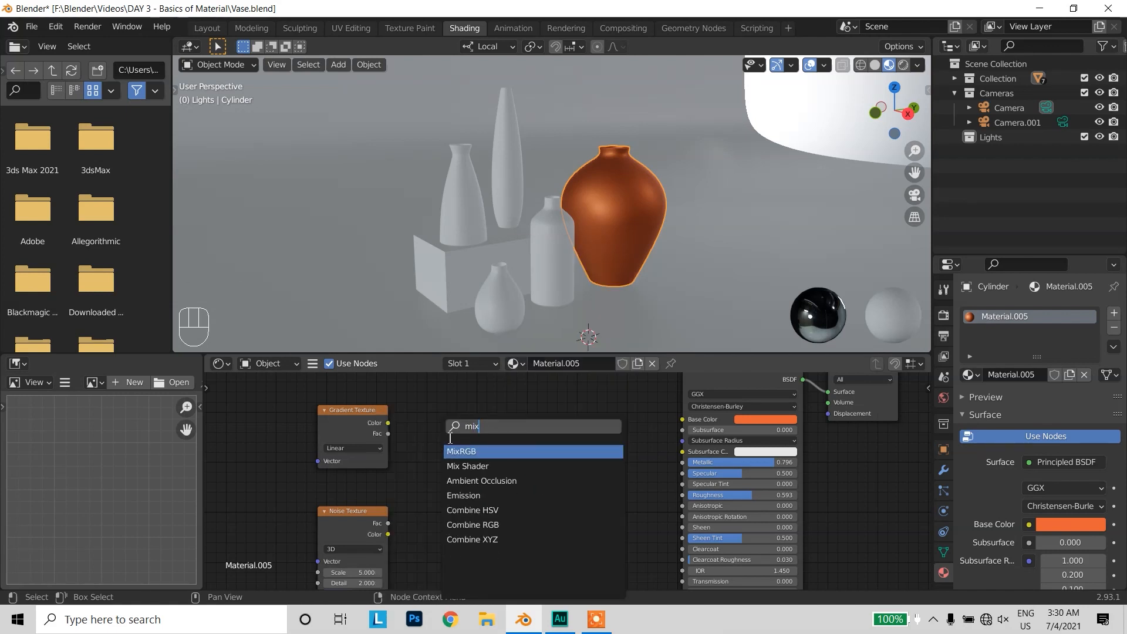
left_click(465, 453)
left_click(459, 460)
middle_click_drag(456, 458, 377, 455)
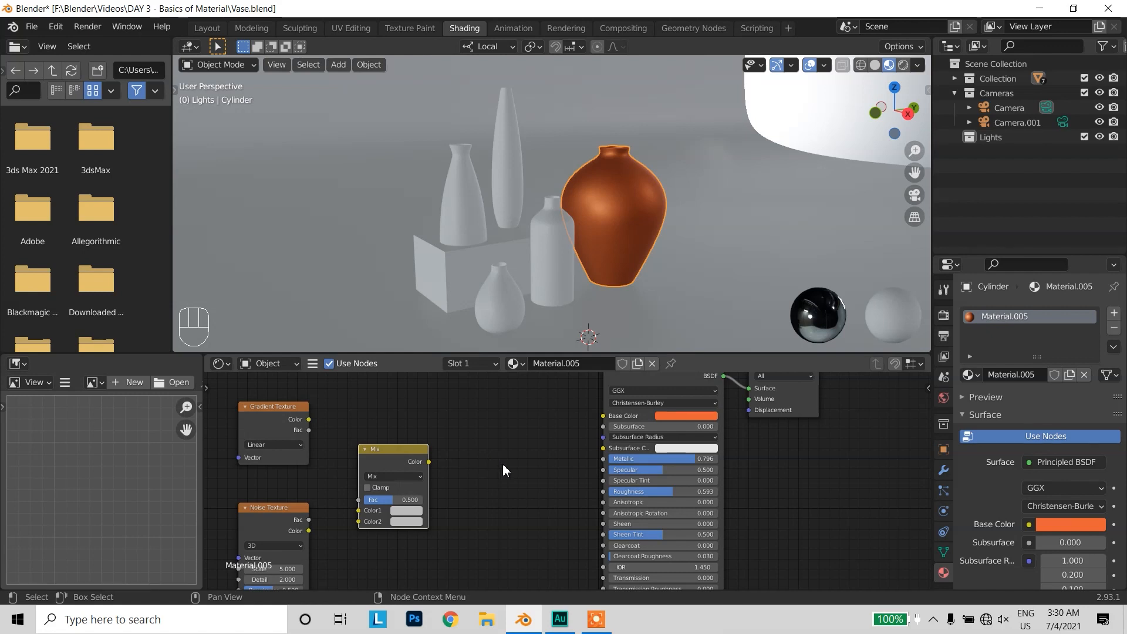
Add a ColorRamp node between the Mix node and the Principled BSDF
middle_click_drag(502, 463, 516, 466)
key("shift+a")
mouse_move(521, 455)
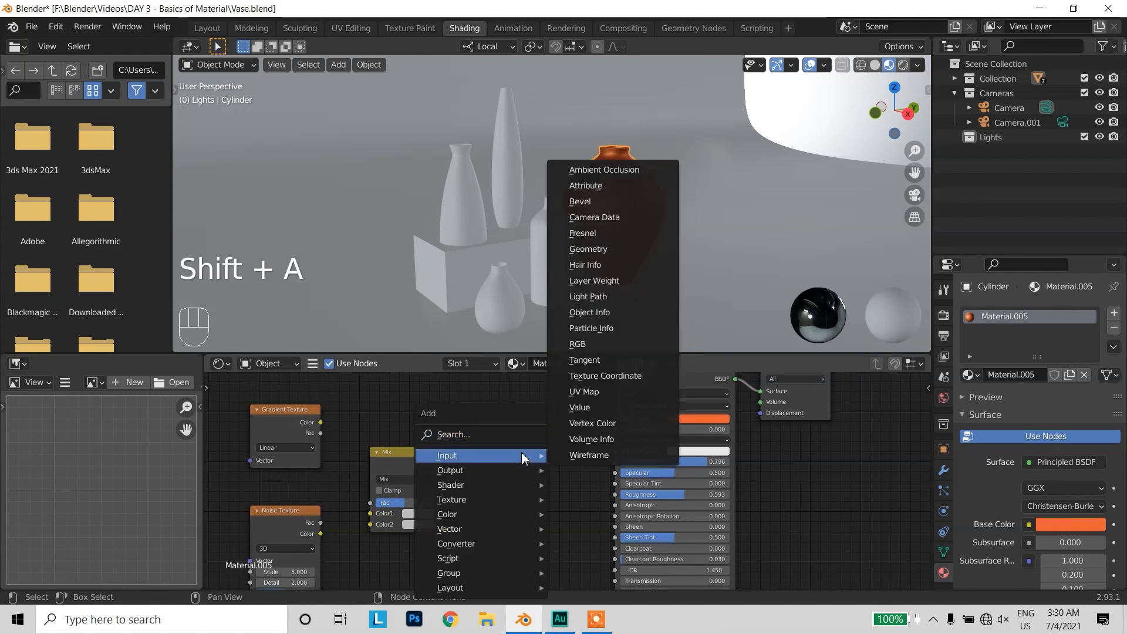
left_click(510, 439)
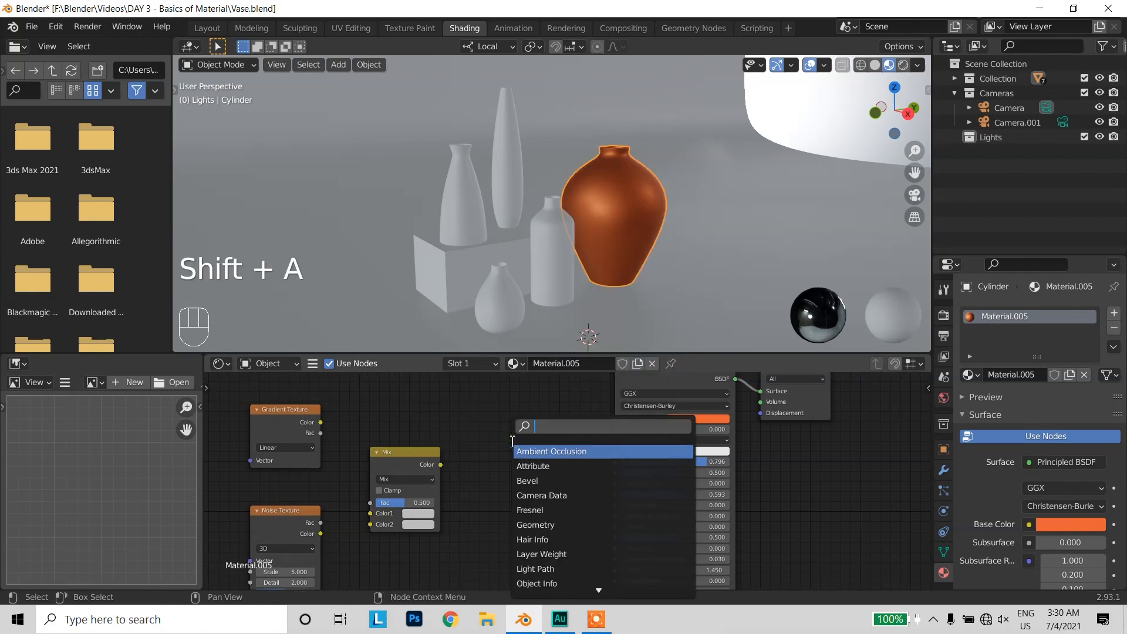
type("ramp")
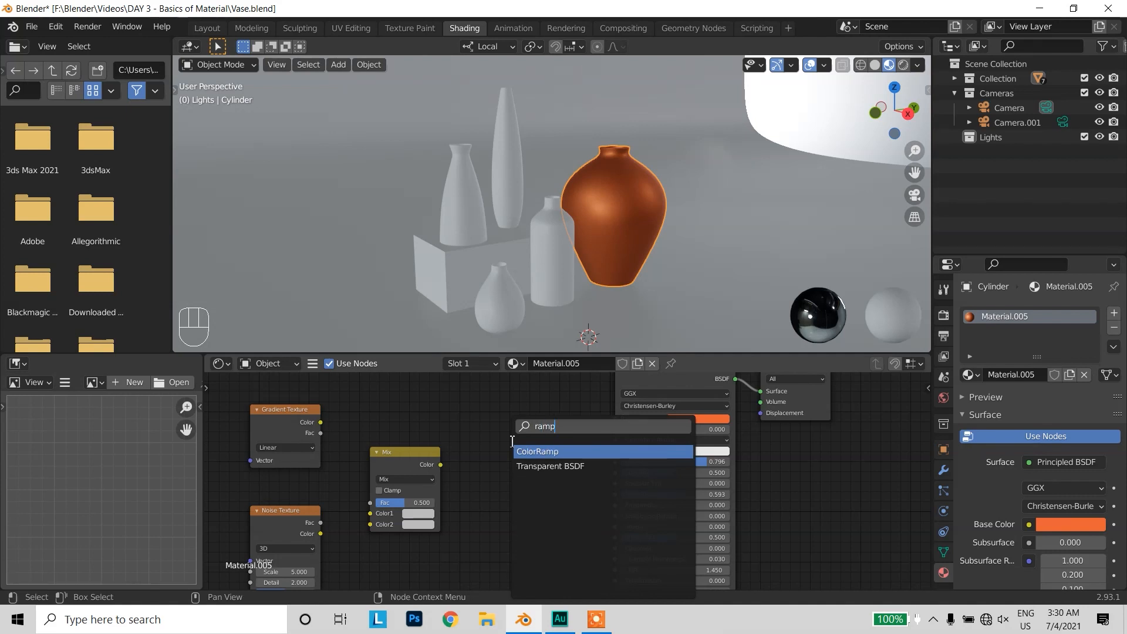
key("Return")
left_click(499, 432)
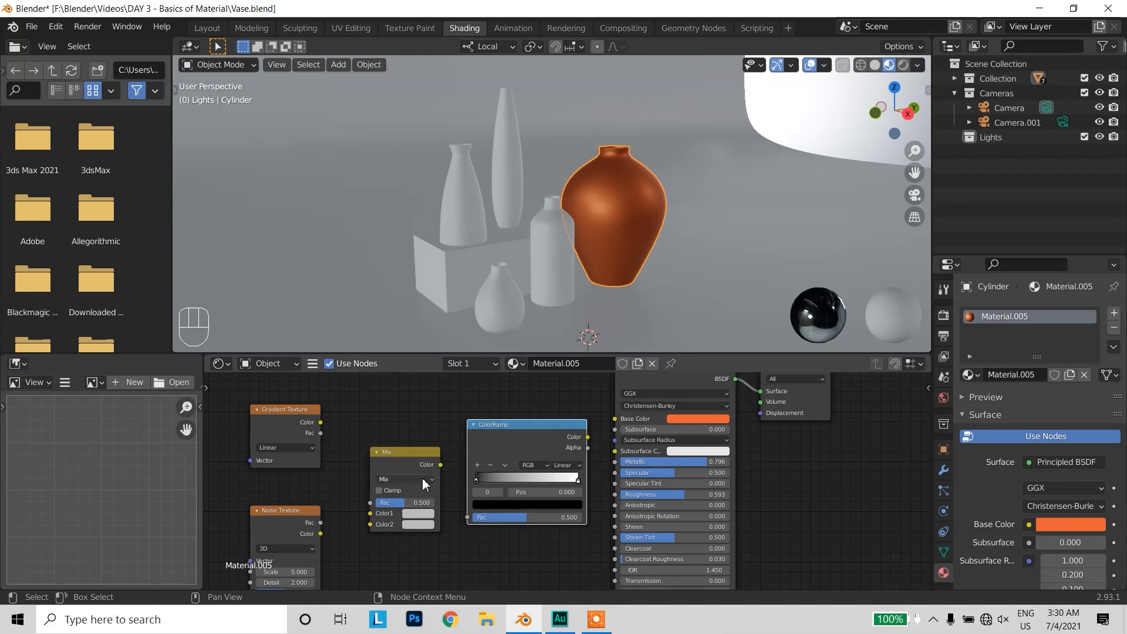
Connect the Gradient Texture's Color output to Color1 and the Noise Texture's Color output to Color2 of the Mix node
middle_click_drag(393, 456, 422, 453)
left_click(392, 410)
left_click_drag(391, 406, 440, 508)
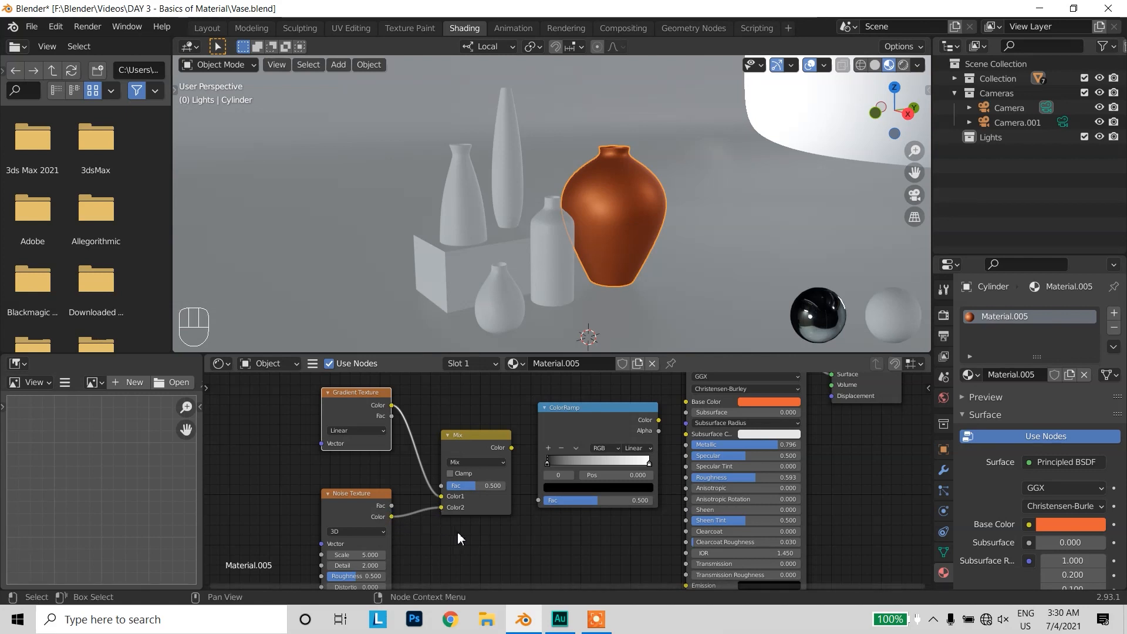
Examine the Gradient Texture's available gradient types, keeping Linear, and look over the Noise Texture and Mix node settings
scroll(434, 536, "up", 4)
middle_click_drag(372, 545, 472, 483)
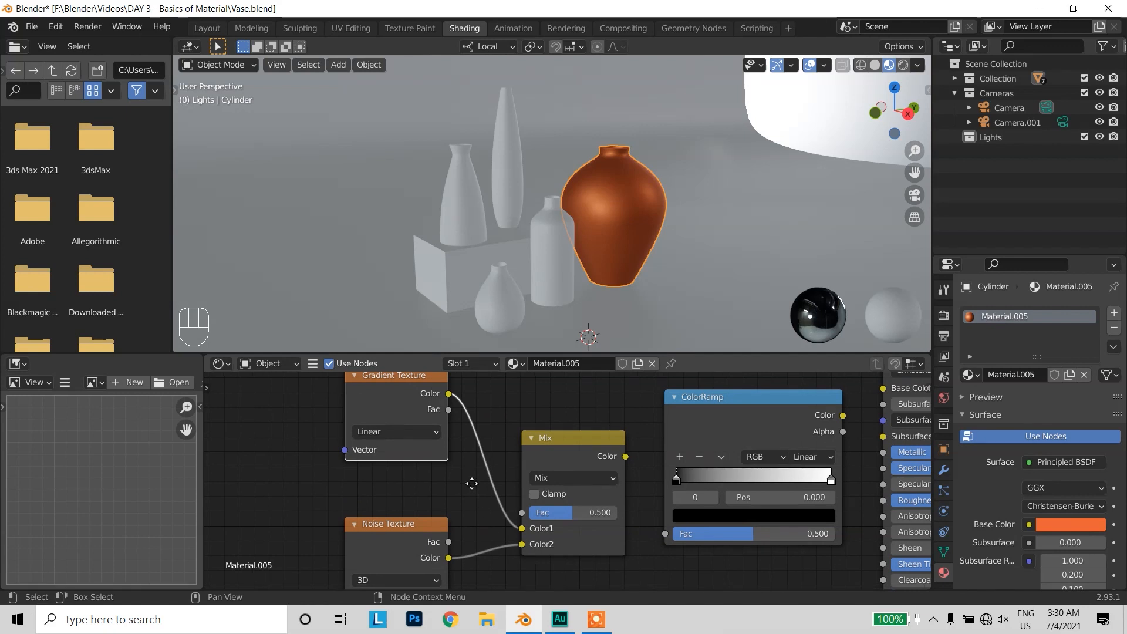
scroll(400, 444, "up", 2)
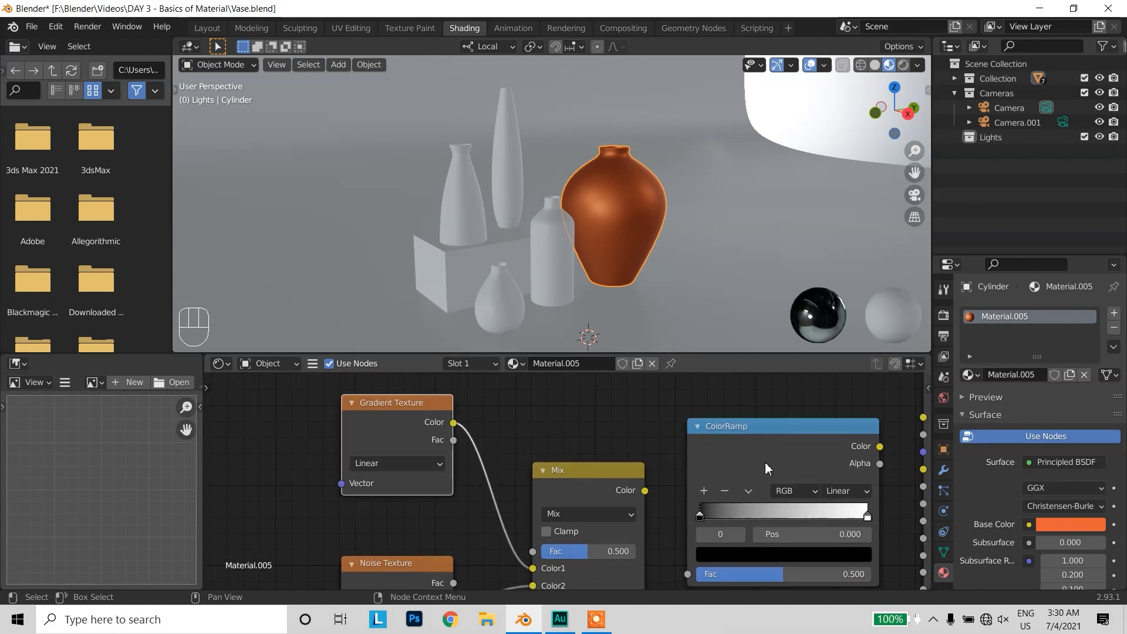
left_click(384, 464)
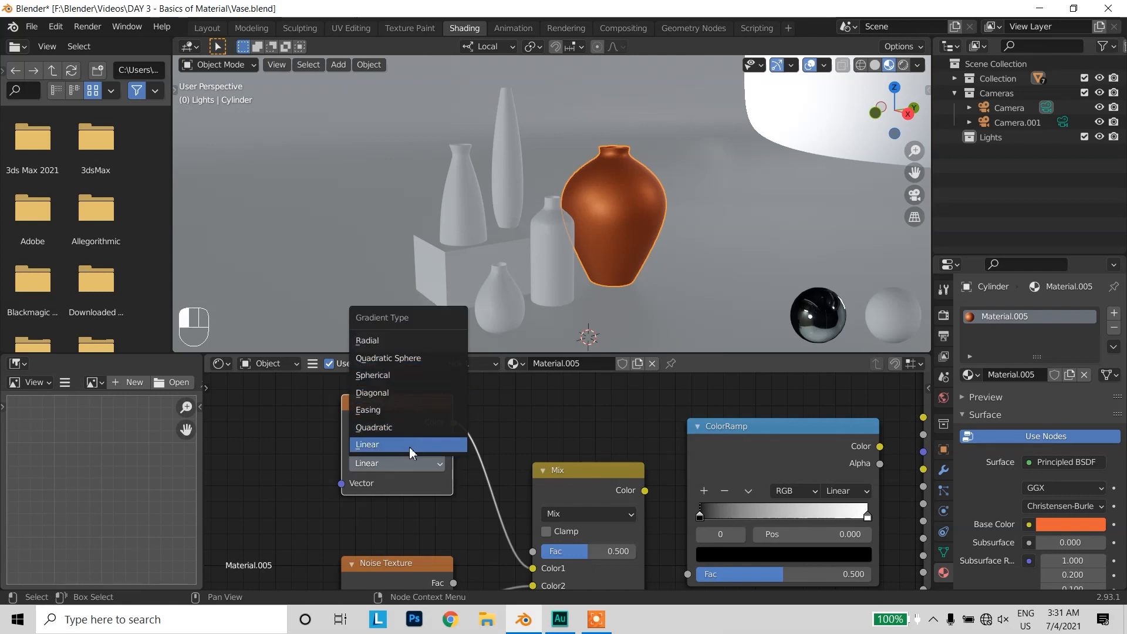
left_click(383, 467)
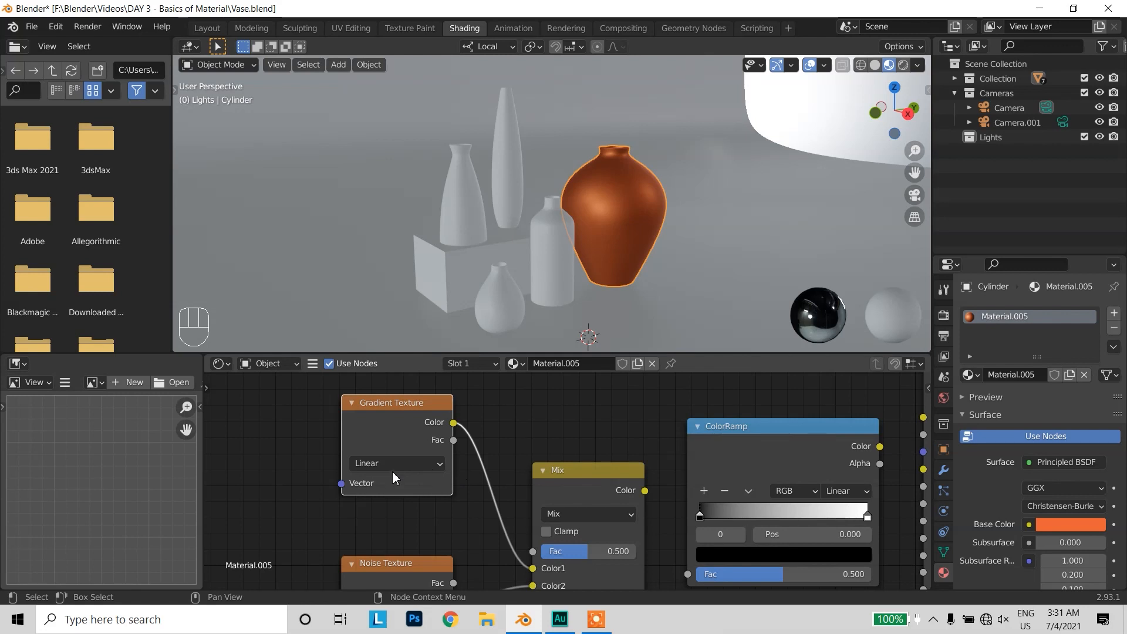
middle_click_drag(472, 521, 483, 403)
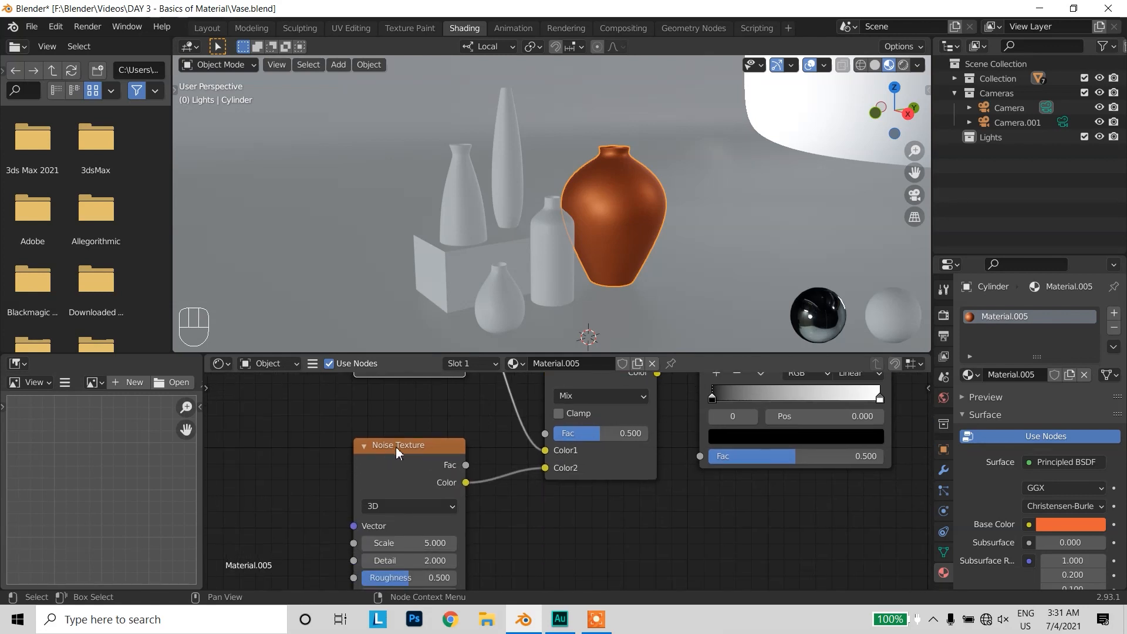
middle_click_drag(412, 448, 392, 433)
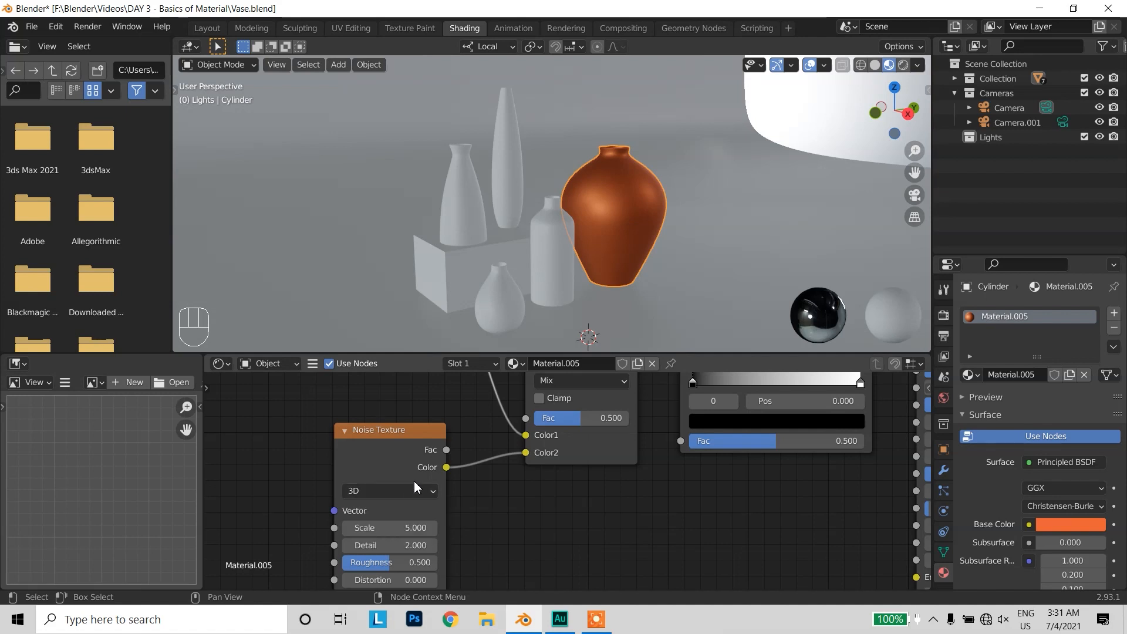
middle_click_drag(539, 499, 480, 530)
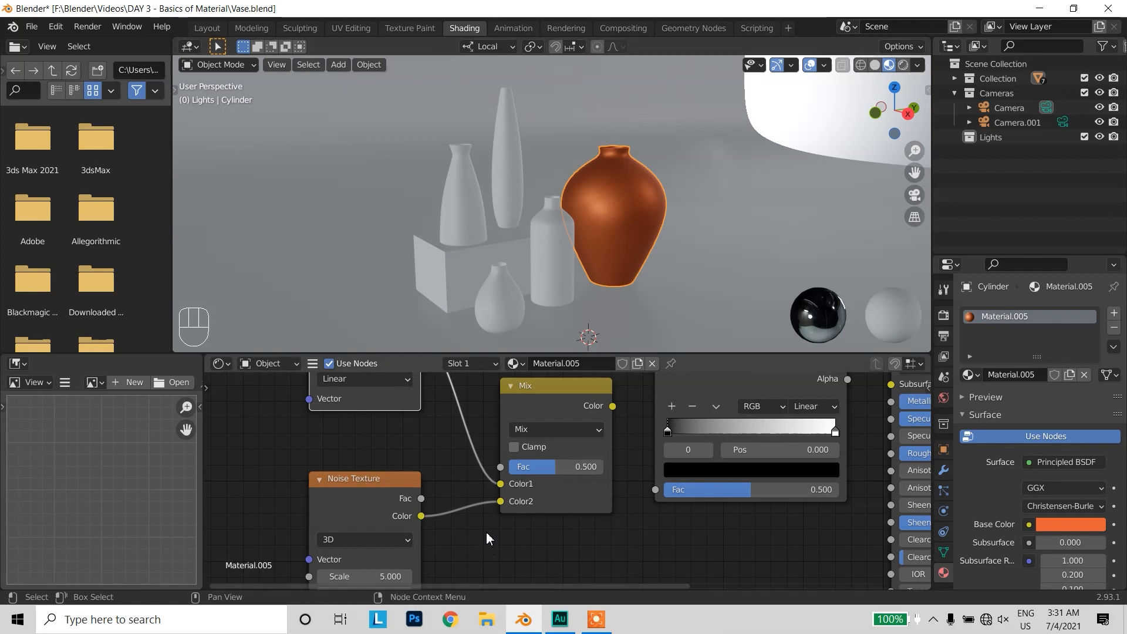
middle_click_drag(614, 512, 555, 544)
Set the Mix node's factor to about 0.493 and keep its blending mode on Mix
left_click_drag(464, 427, 464, 426)
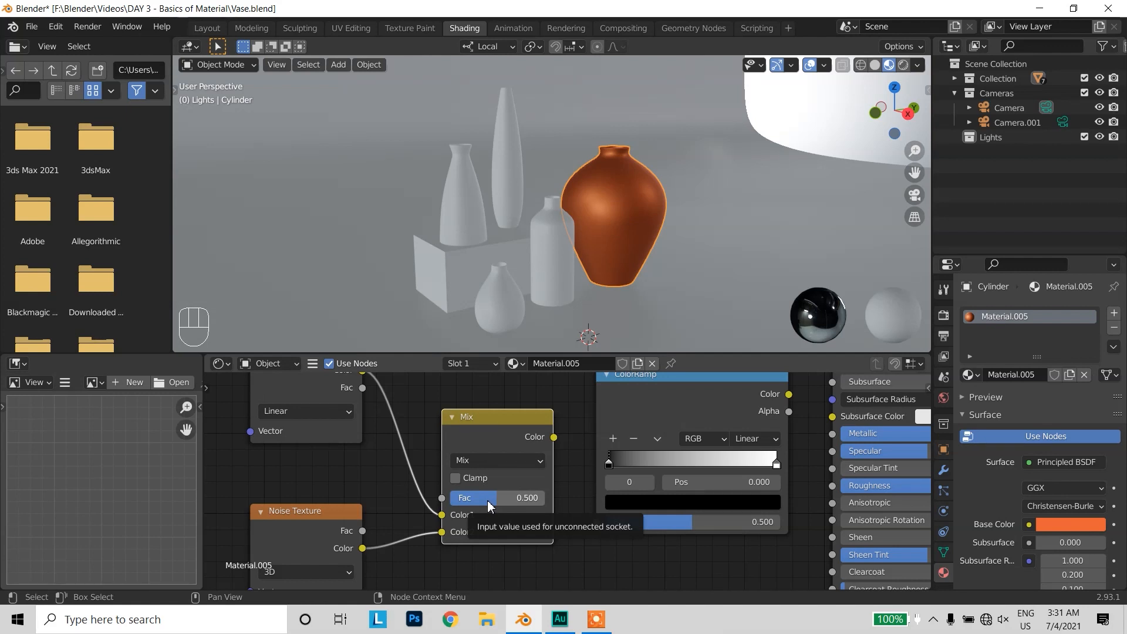
left_click_drag(489, 500, 510, 520)
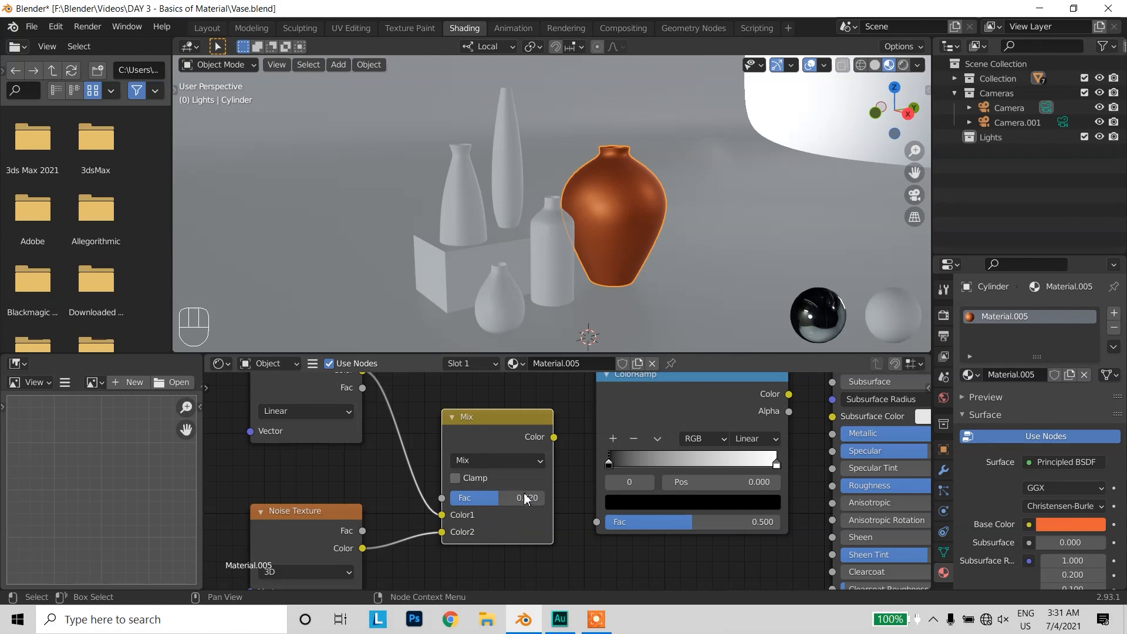
middle_click_drag(422, 523, 431, 538)
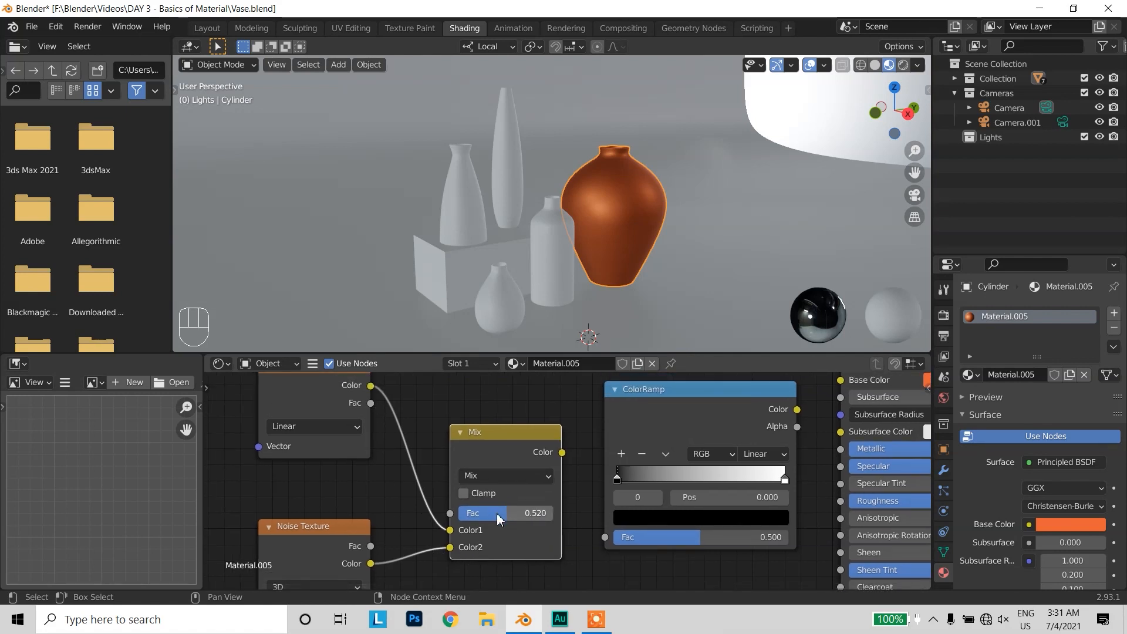
left_click(517, 478)
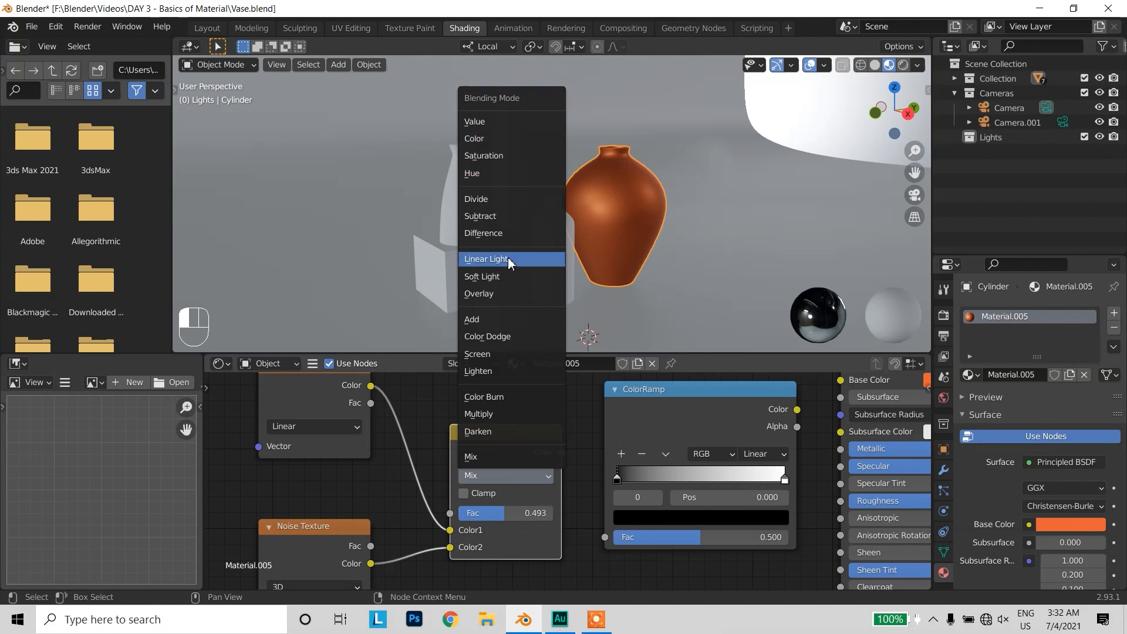
left_click(481, 457)
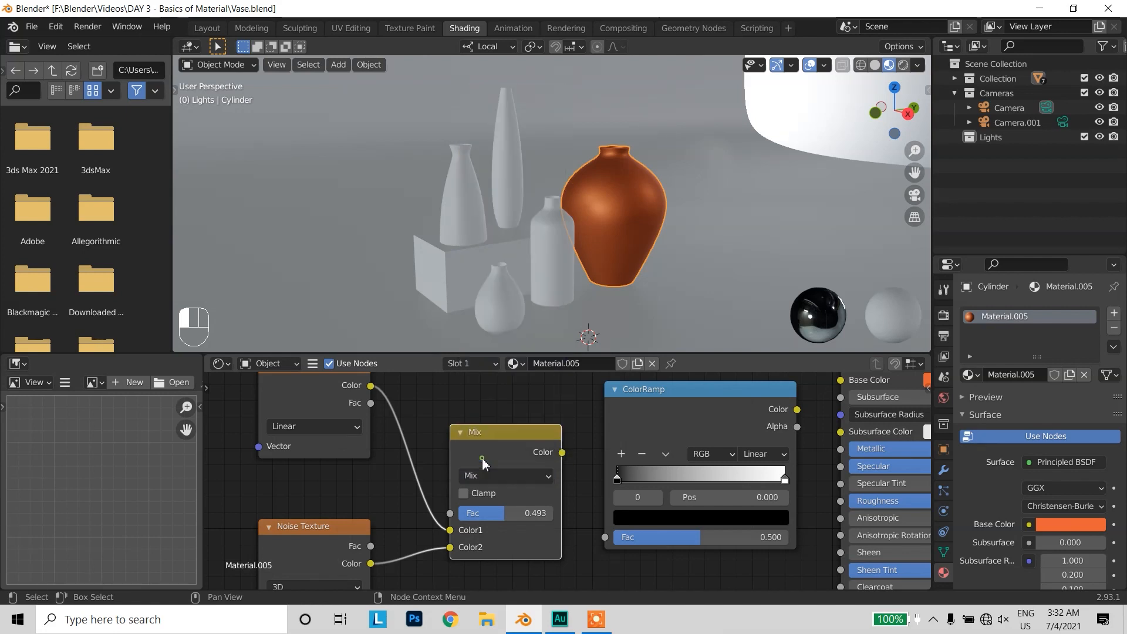
Connect the Mix node's Color to the ColorRamp's Fac, and the ColorRamp's Color to the Principled BSDF's Base Color
middle_click_drag(603, 481, 576, 474)
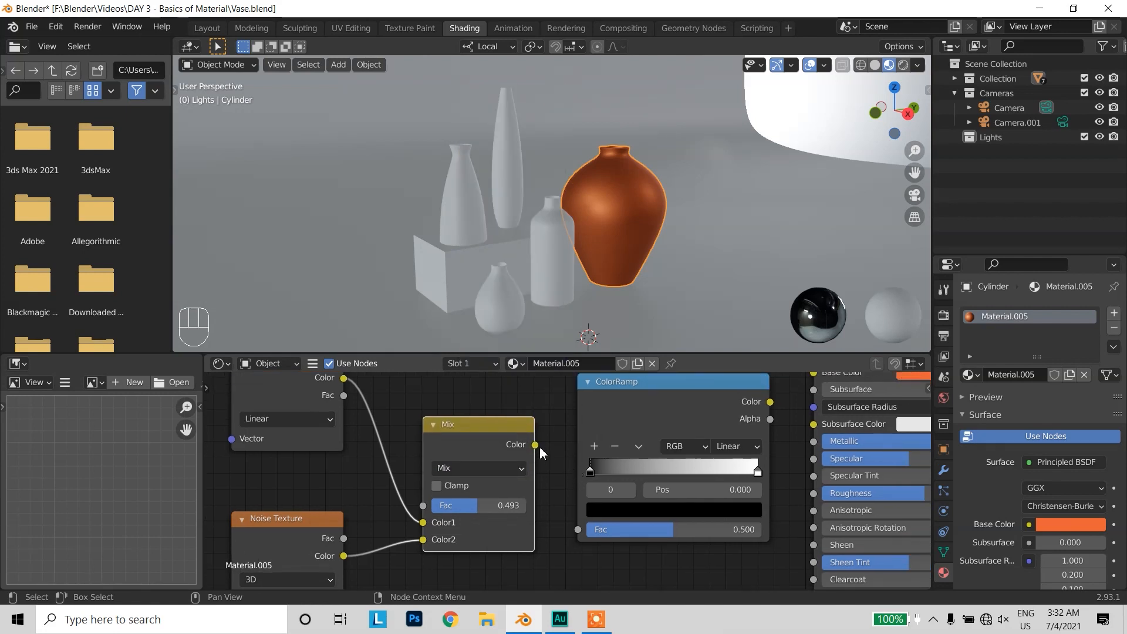
left_click_drag(534, 444, 572, 529)
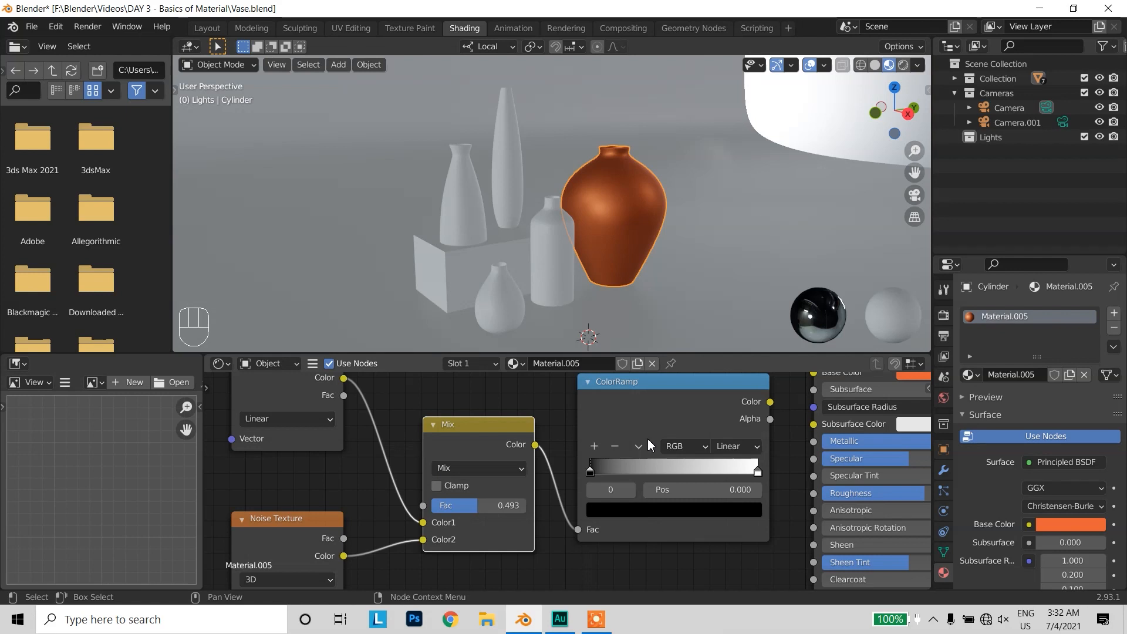
middle_click_drag(765, 426, 652, 490)
left_click_drag(644, 485, 685, 454)
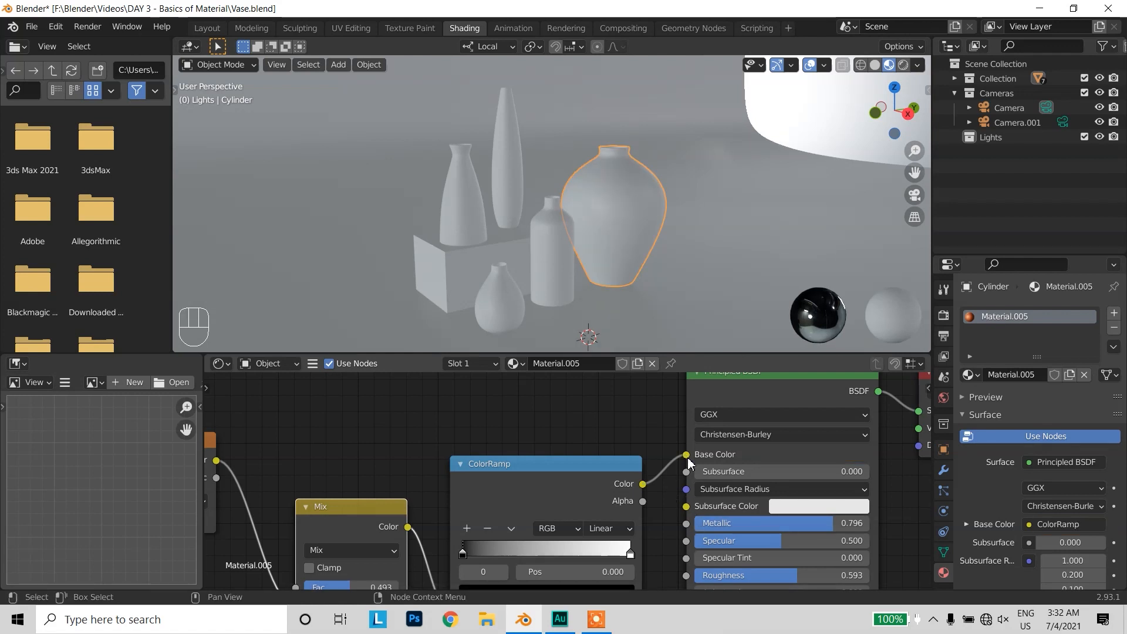
Set the Noise Texture's Scale to about 8.1 and its Detail to about 4.6
scroll(611, 252, "up", 4)
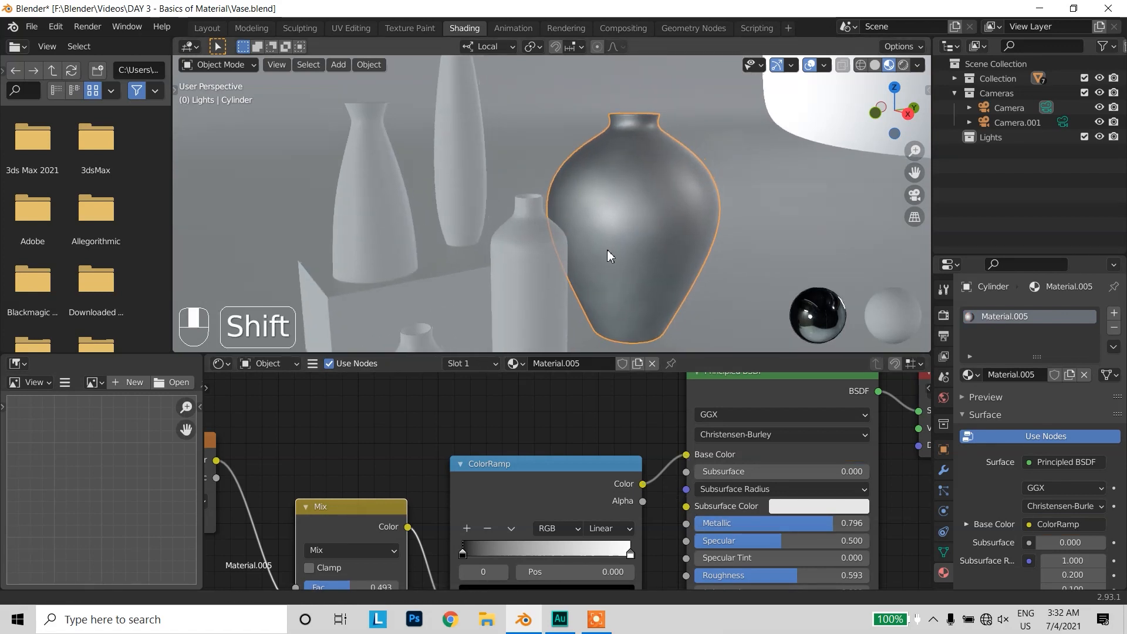
mouse_move(629, 244)
middle_mouse_down()
mouse_move(601, 254)
mouse_move(607, 262)
mouse_move(613, 250)
middle_mouse_up()
middle_click_drag(450, 413, 539, 554)
scroll(470, 564, "down", 1)
scroll(350, 531, "down", 2)
middle_click_drag(413, 580, 463, 495)
scroll(367, 548, "up", 3)
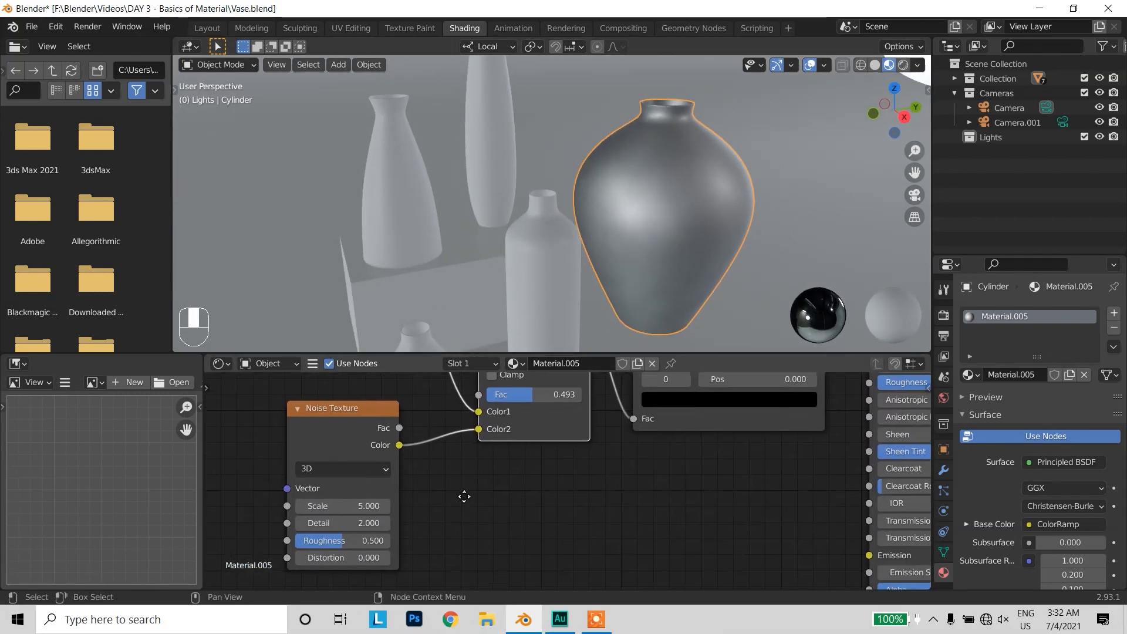
left_click(339, 510)
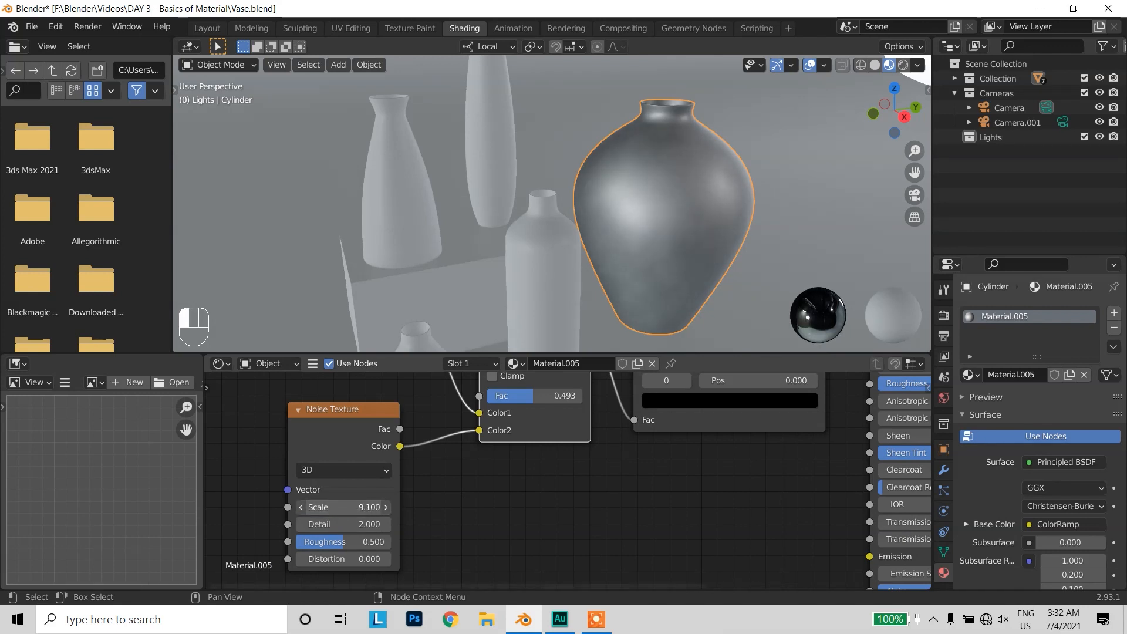
left_click_drag(335, 524, 375, 524)
Raise the Mix node's factor to 1.000 and inspect the noise pattern on the vase up close
scroll(568, 488, "down", 3)
middle_click_drag(653, 477, 665, 516)
left_click(555, 452)
left_click_drag(555, 453, 599, 452)
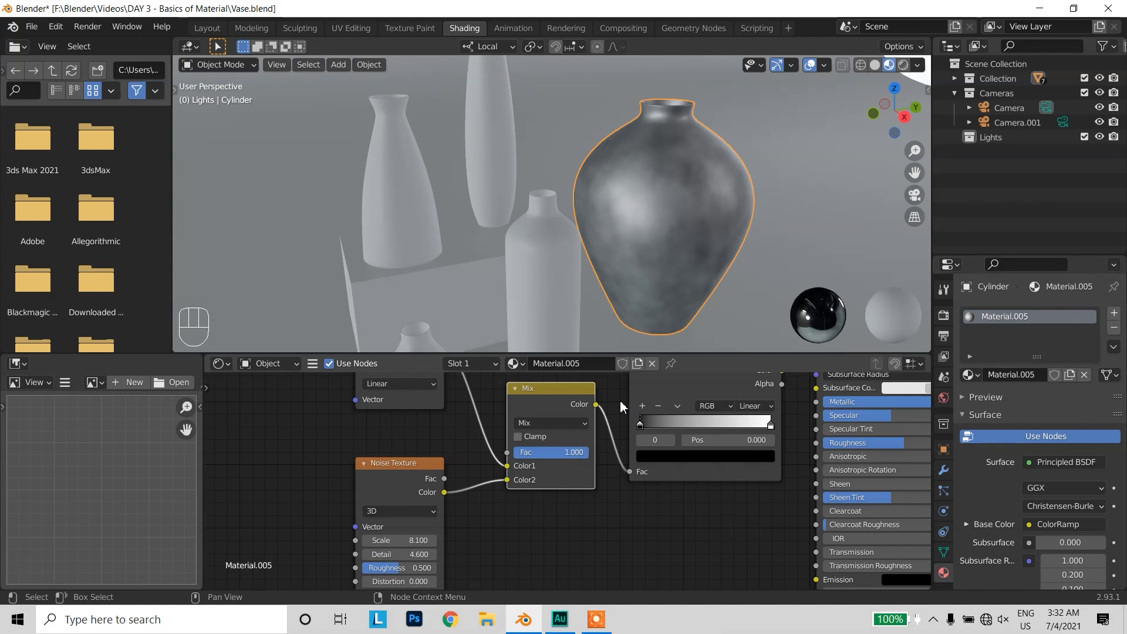
scroll(679, 203, "up", 4)
scroll(773, 189, "down", 3)
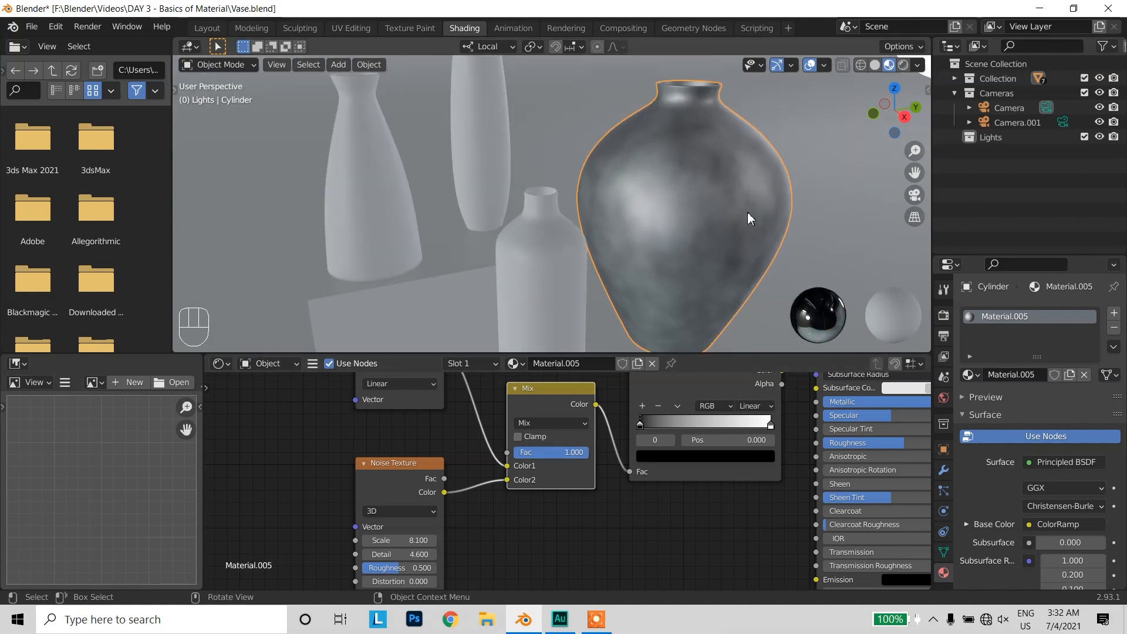
Add a Bump node below the ColorRamp, beside the lower part of the Principled BSDF
scroll(640, 519, "down", 2)
middle_click_drag(682, 526, 615, 506)
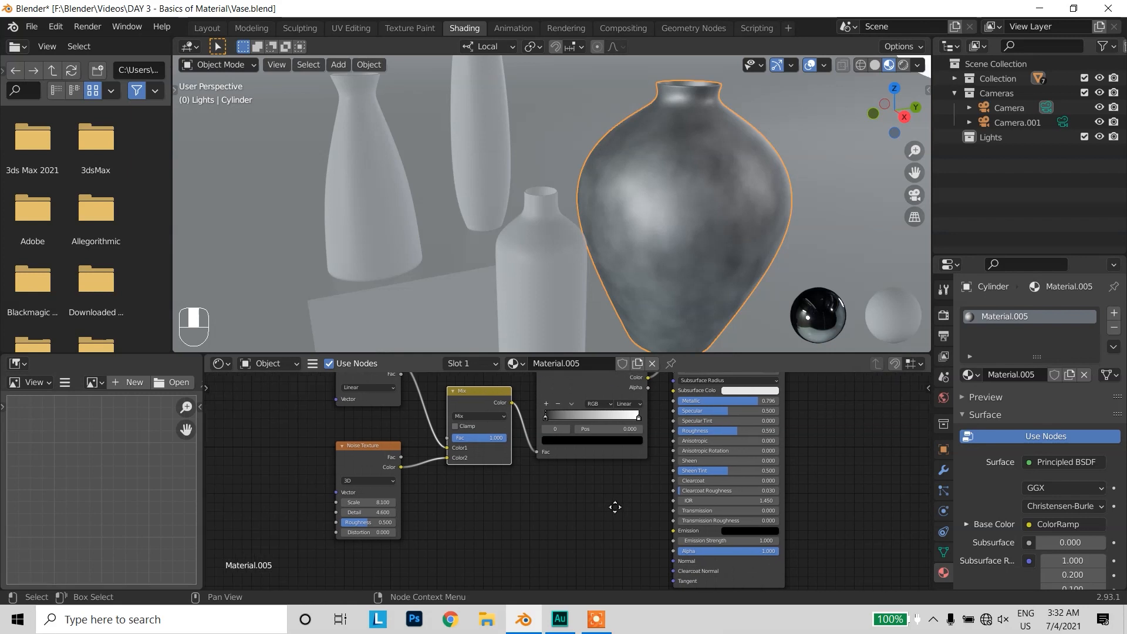
scroll(622, 521, "down", 2)
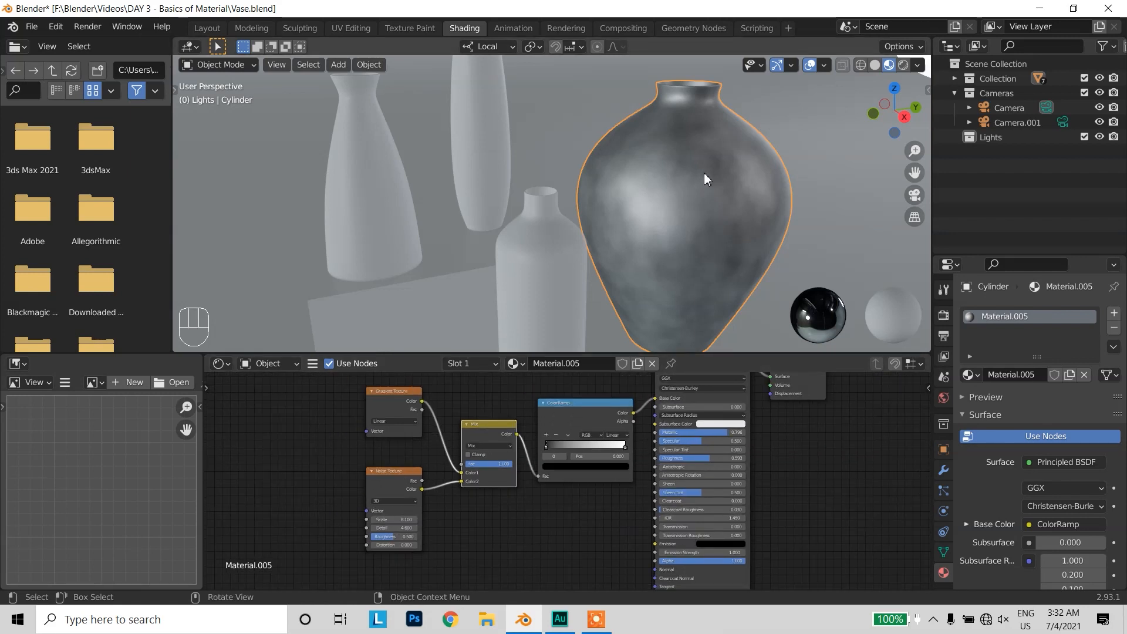
middle_click_drag(620, 517, 677, 472)
left_click(618, 496)
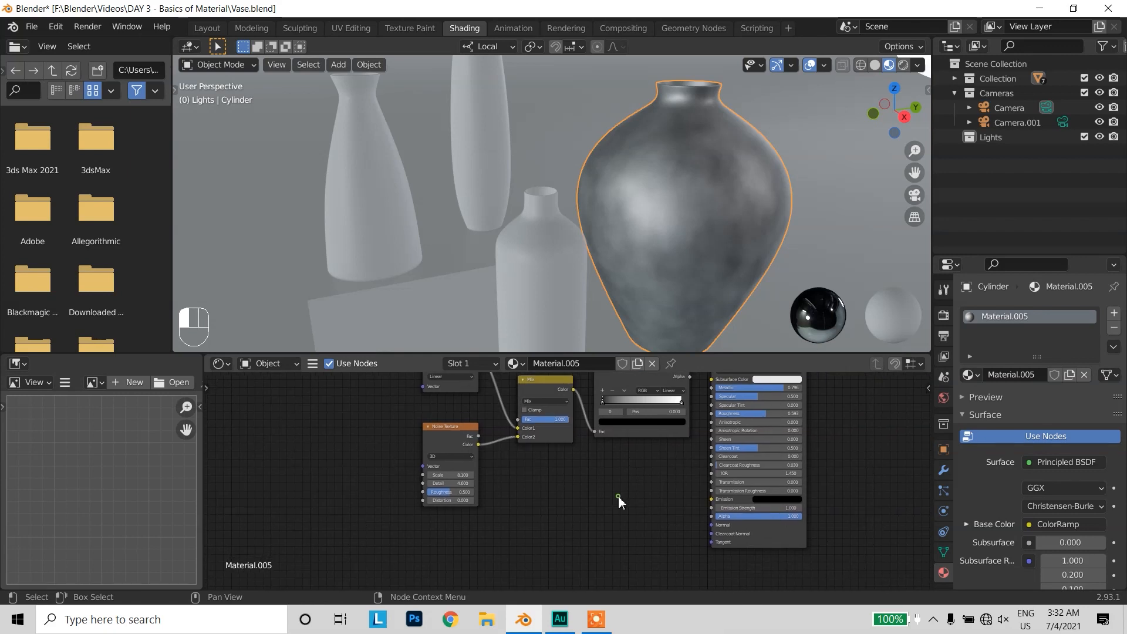
key("shift+a")
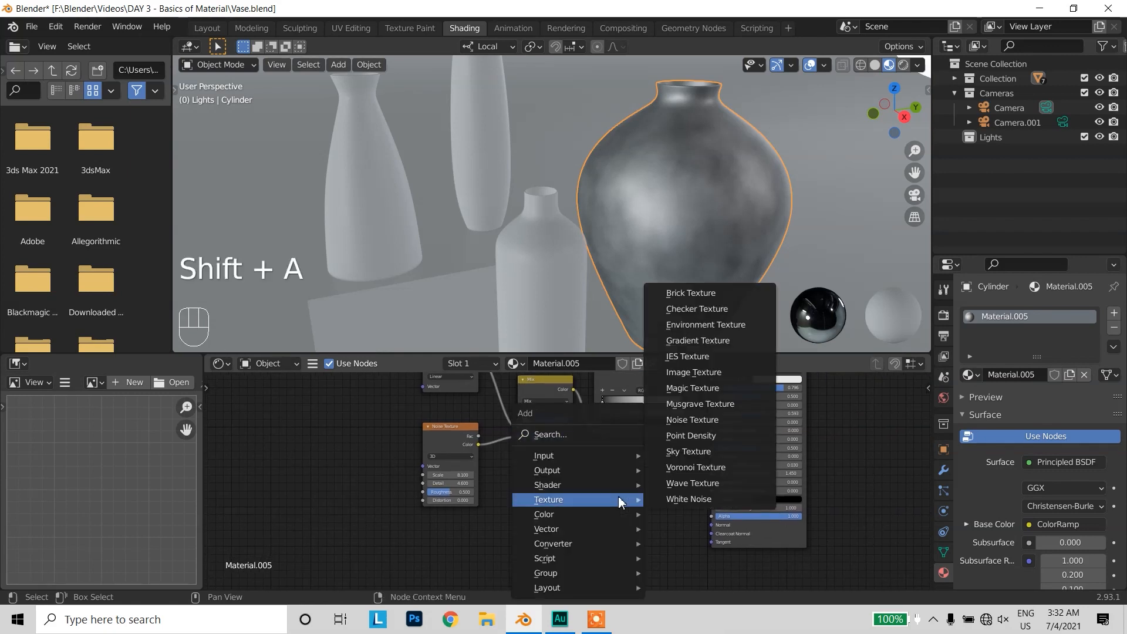
left_click(600, 434)
type("bump")
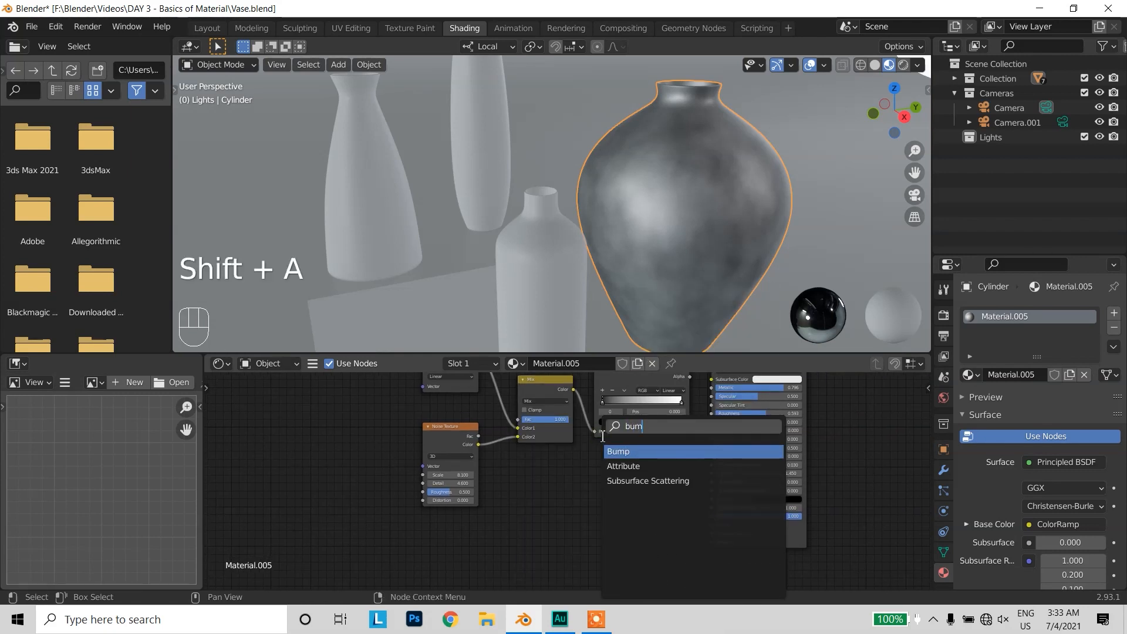
key("Return")
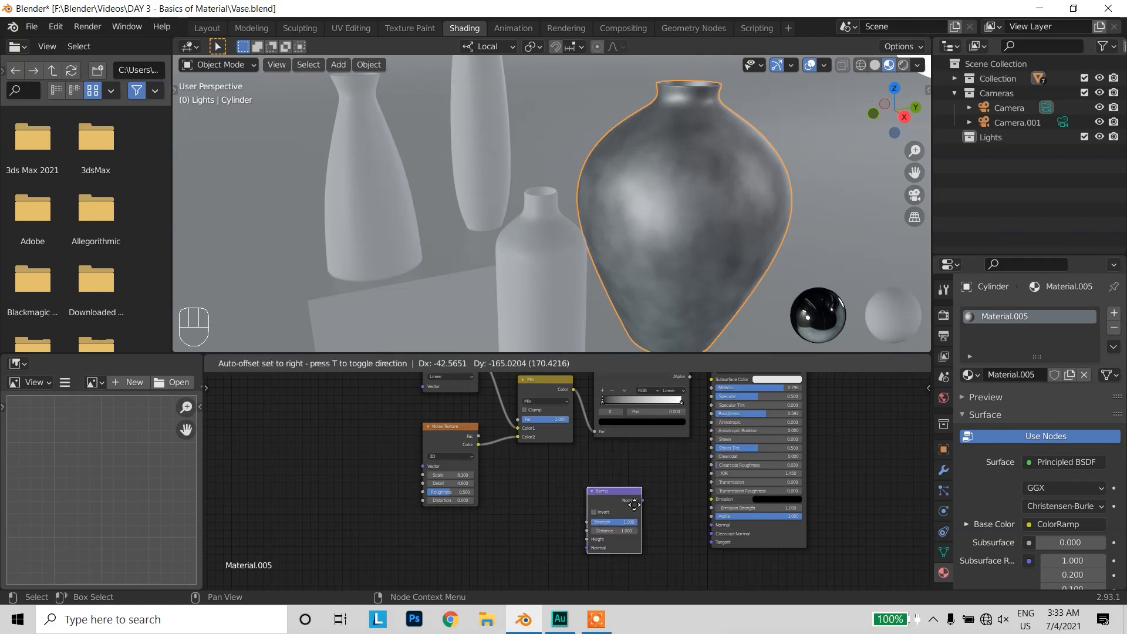
left_click(635, 502)
Connect the Bump node's Normal output to the Principled BSDF's Normal input
scroll(659, 509, "up", 2)
scroll(659, 510, "up", 1)
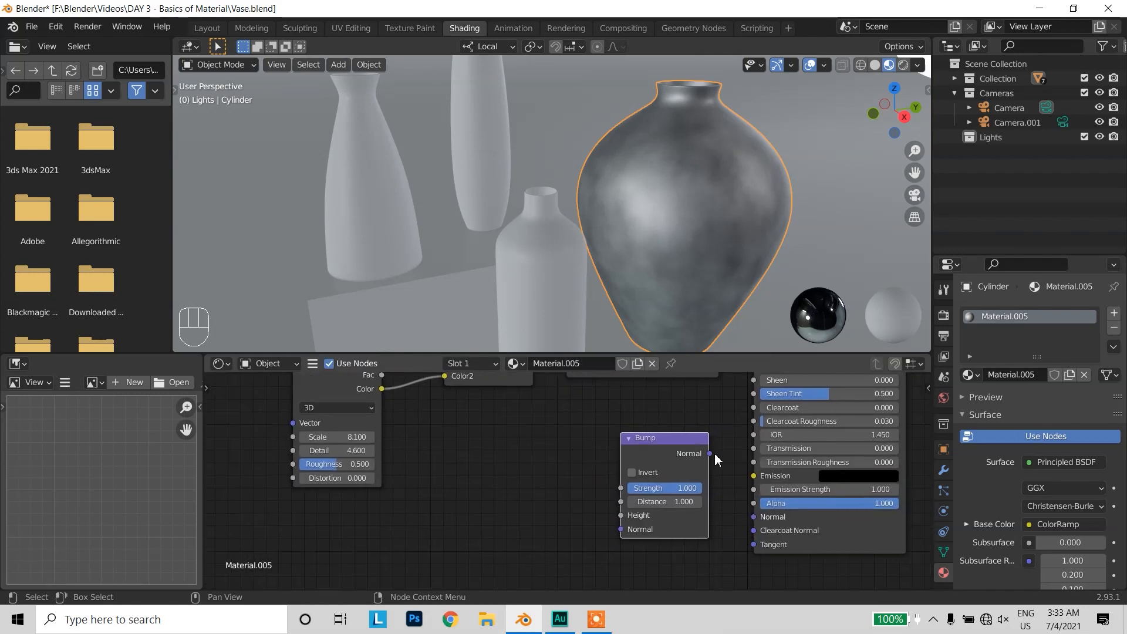
mouse_move(710, 456)
left_mouse_down()
mouse_move(734, 465)
mouse_move(740, 516)
mouse_move(756, 523)
left_mouse_up()
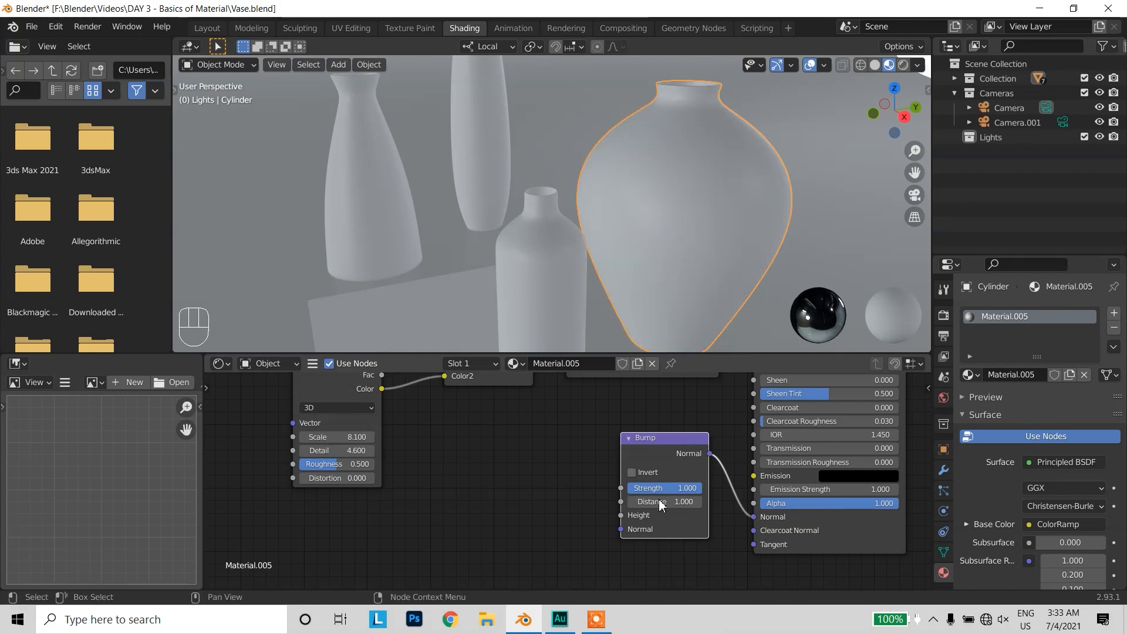
Move the Gradient Texture, Noise Texture, Mix and ColorRamp nodes together farther away from the Principled BSDF
scroll(679, 463, "down", 3)
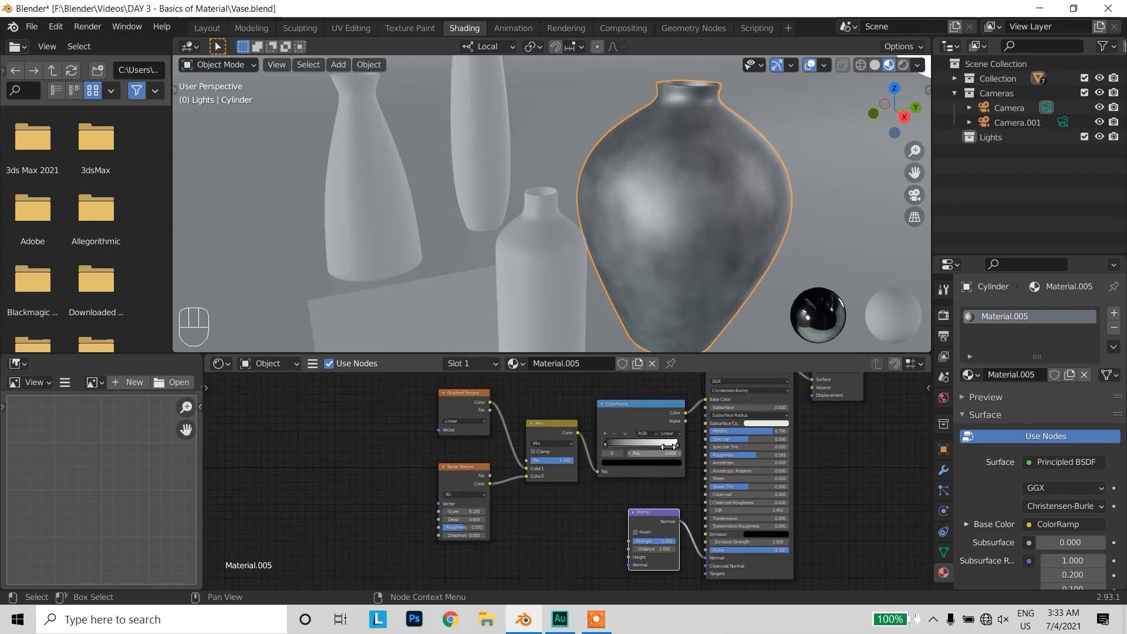
left_click_drag(377, 385, 684, 490)
left_click_drag(626, 411, 584, 425)
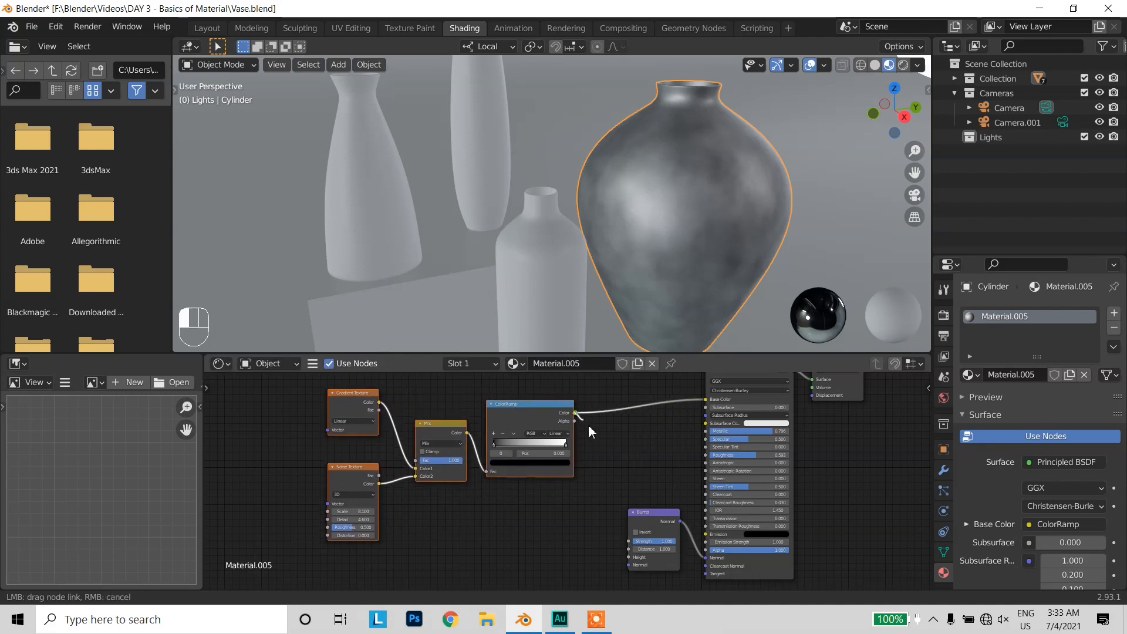
Connect the ColorRamp's Color output to the Bump node's Height input and set the bump Strength to 0.200
left_click_drag(604, 513, 628, 558)
scroll(628, 557, "up", 5)
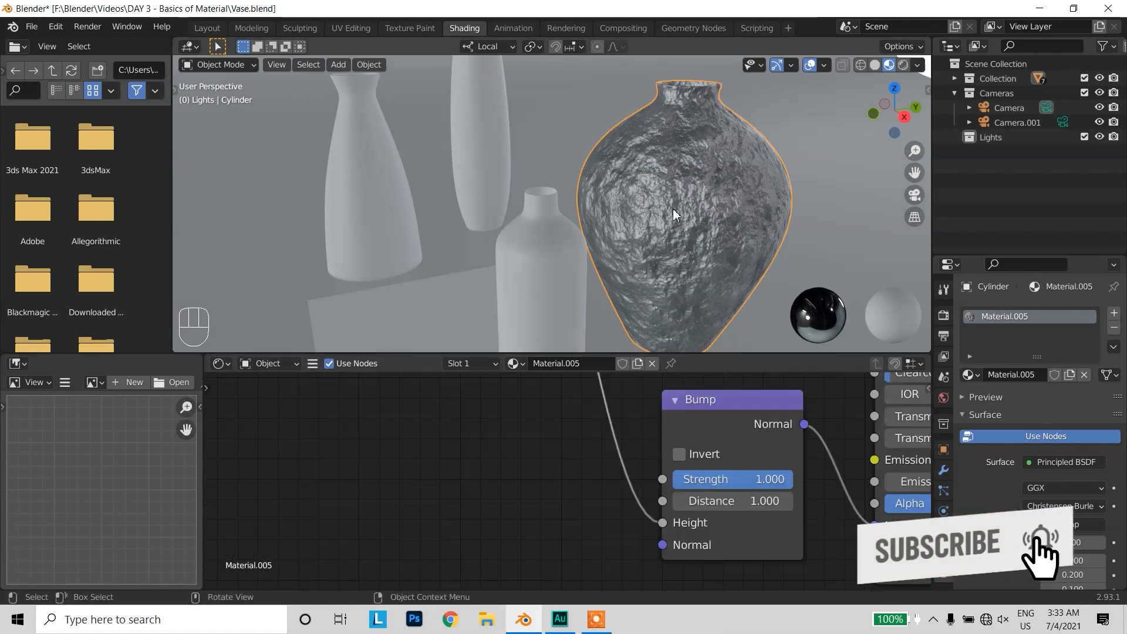
mouse_move(703, 200)
middle_mouse_down()
mouse_move(691, 199)
mouse_move(720, 220)
mouse_move(696, 204)
middle_mouse_up()
scroll(696, 204, "up", 3)
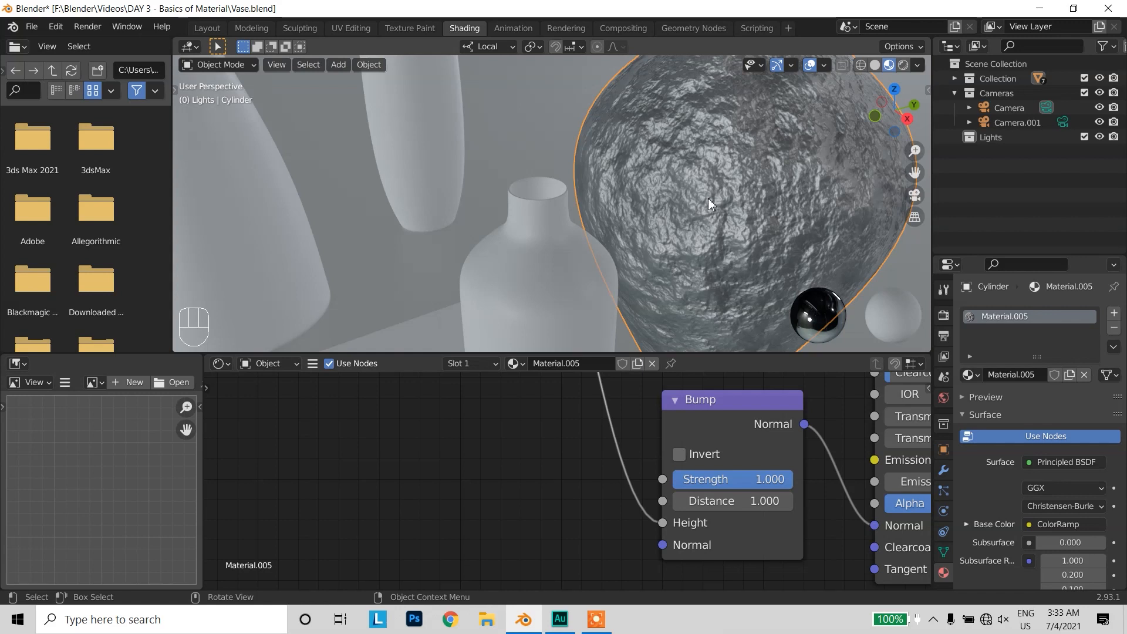
left_click_drag(761, 484, 698, 479)
scroll(677, 241, "down", 3)
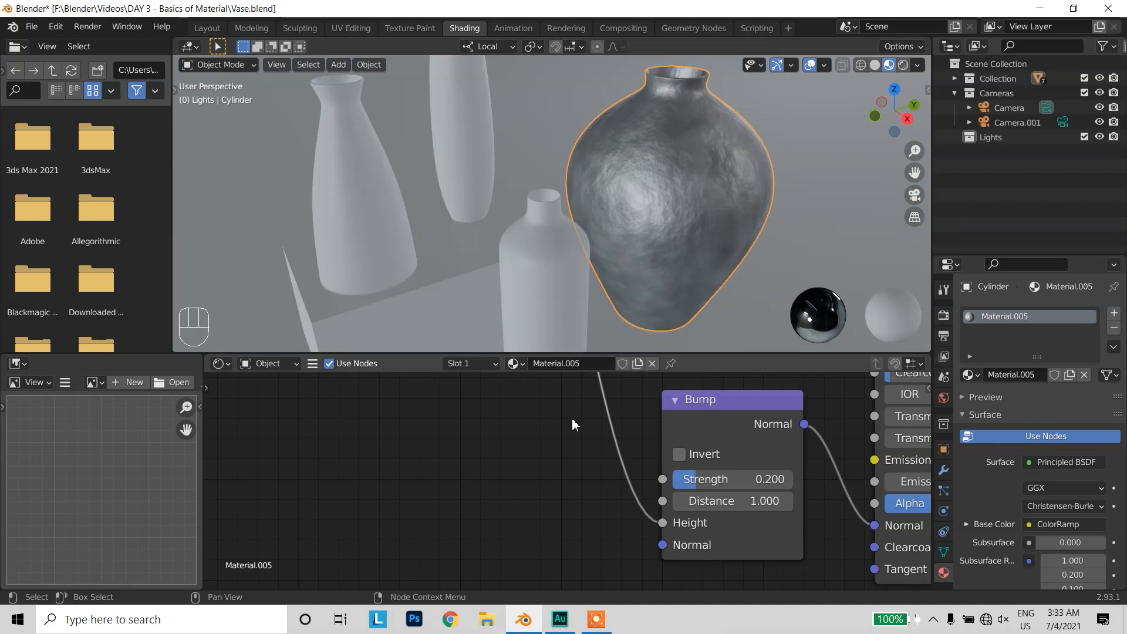
Disconnect the ColorRamp link from the Bump node's Height input
scroll(559, 487, "down", 6)
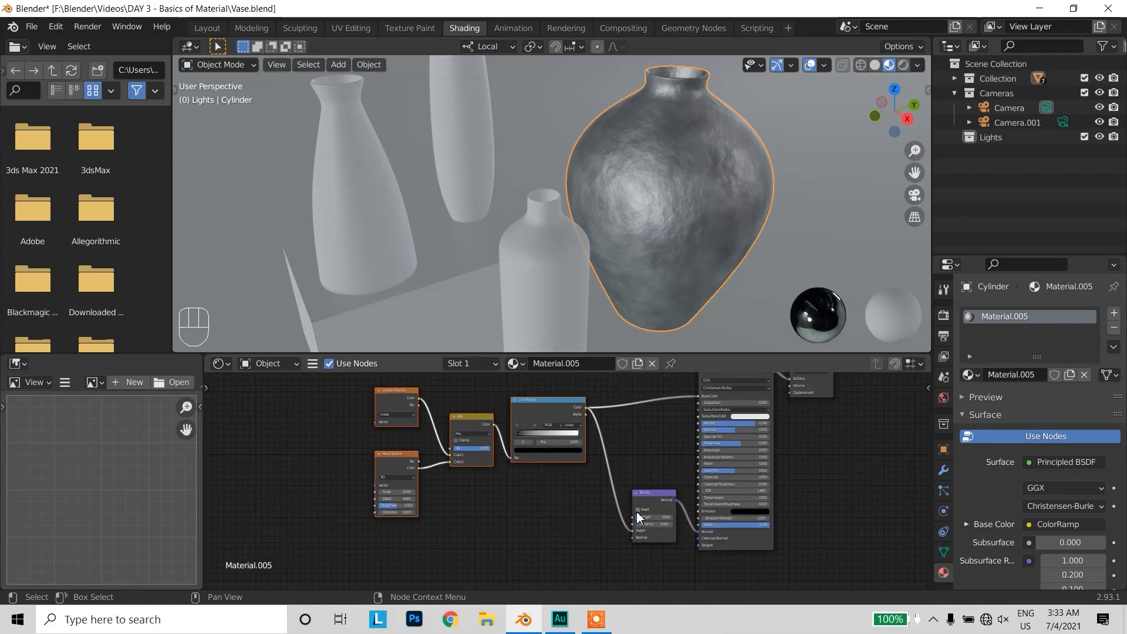
scroll(675, 534, "up", 2)
scroll(665, 566, "up", 3)
middle_click_drag(664, 562, 673, 456)
left_click_drag(706, 477, 675, 482)
scroll(611, 487, "down", 3)
scroll(593, 438, "up", 4)
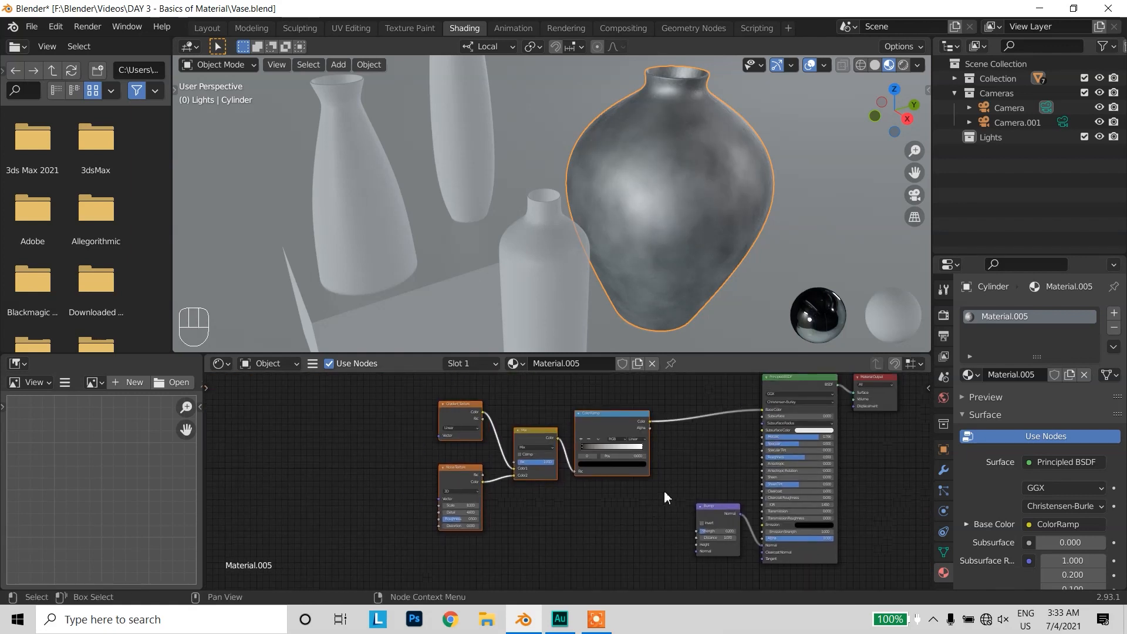
Add a Mapping node ahead of the Gradient Texture and Noise Texture nodes
middle_click_drag(756, 472, 745, 486)
middle_click_drag(441, 463, 449, 471)
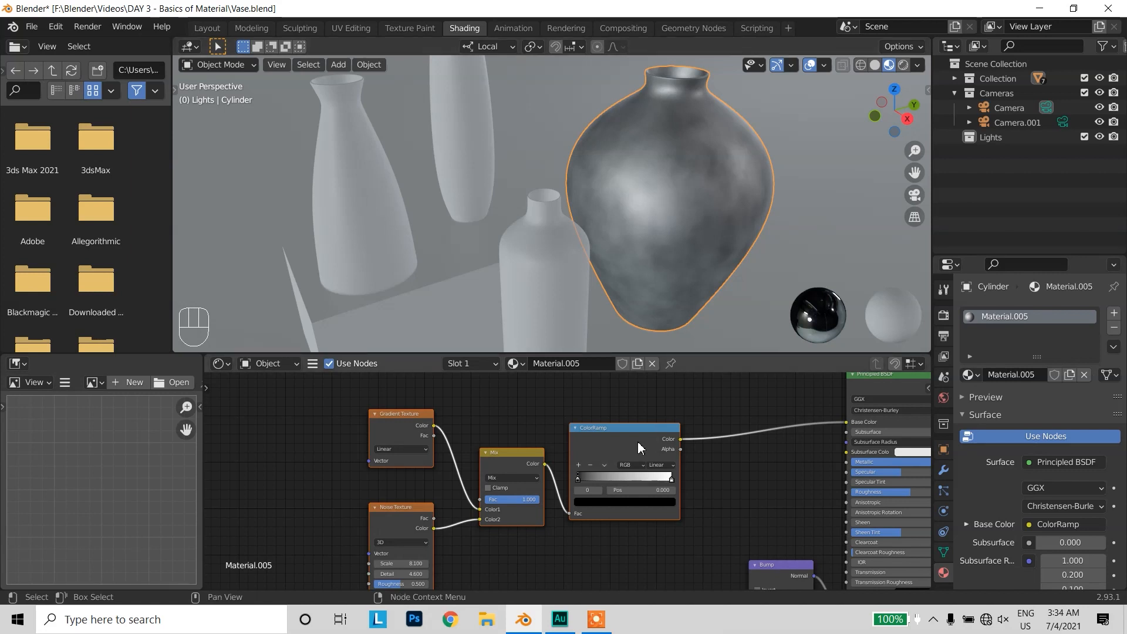
middle_click_drag(575, 542, 800, 507)
middle_click_drag(597, 449, 610, 480)
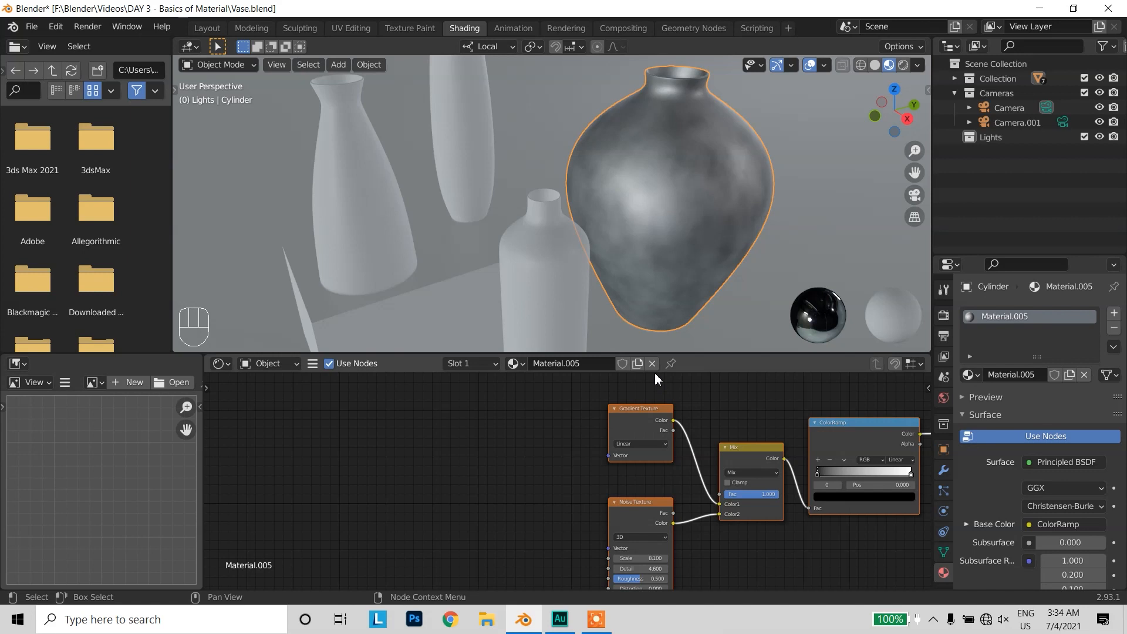
middle_click_drag(540, 513, 577, 446)
key("shift+a")
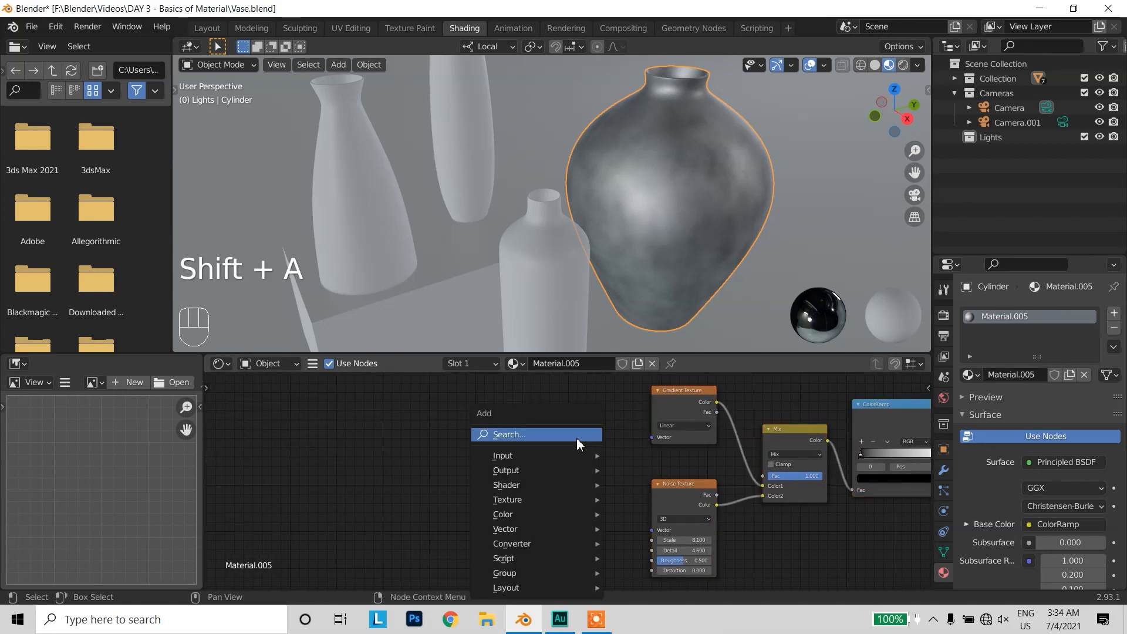
left_click(537, 437)
type("mapp")
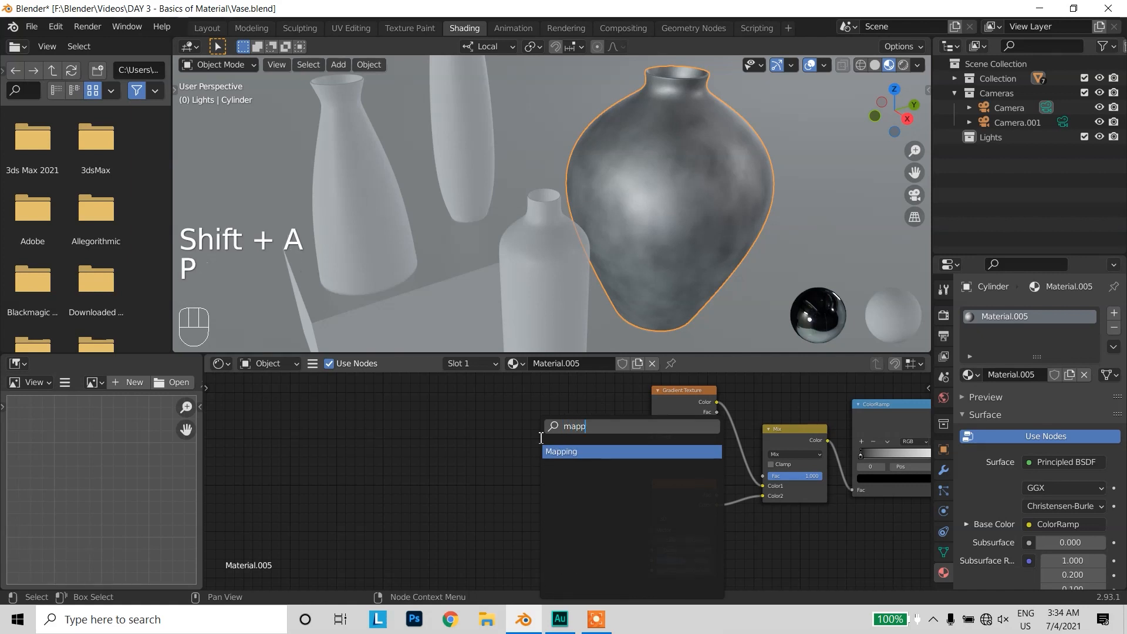
left_click(603, 451)
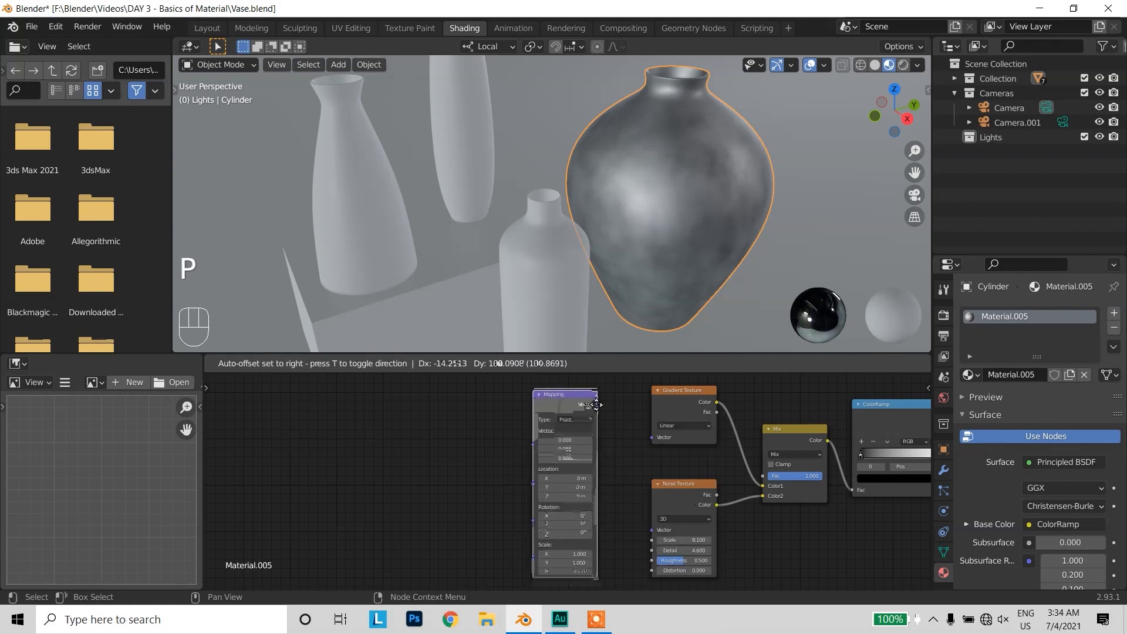
left_click(569, 445)
scroll(494, 519, "up", 3)
middle_click_drag(485, 513, 510, 461)
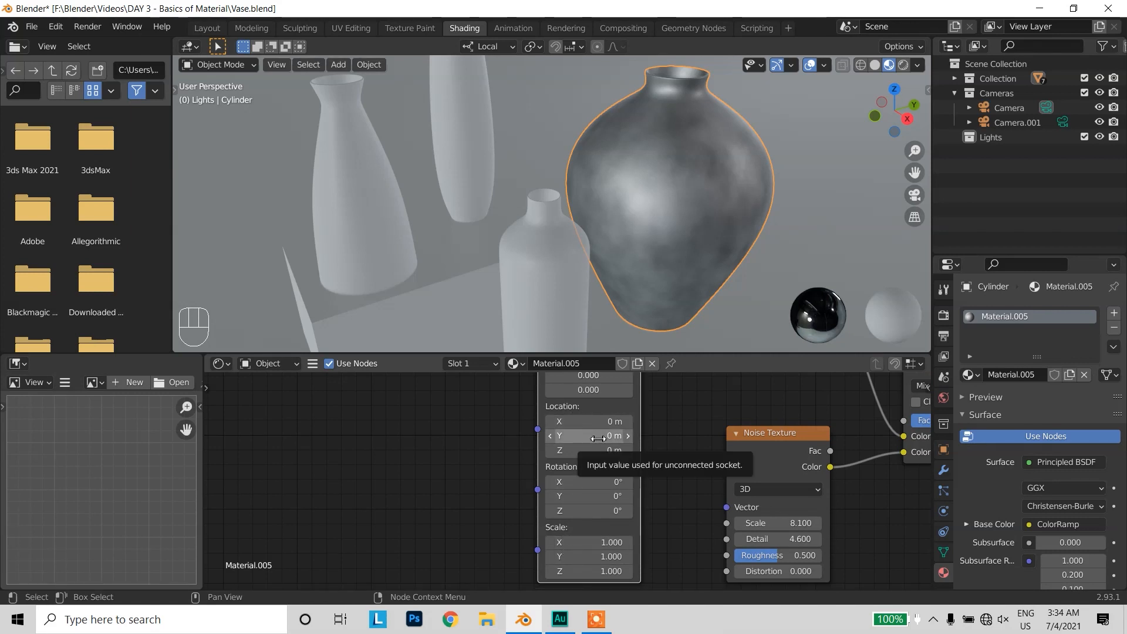
Add a Texture Coordinate node ahead of the Mapping node
scroll(637, 469, "down", 3)
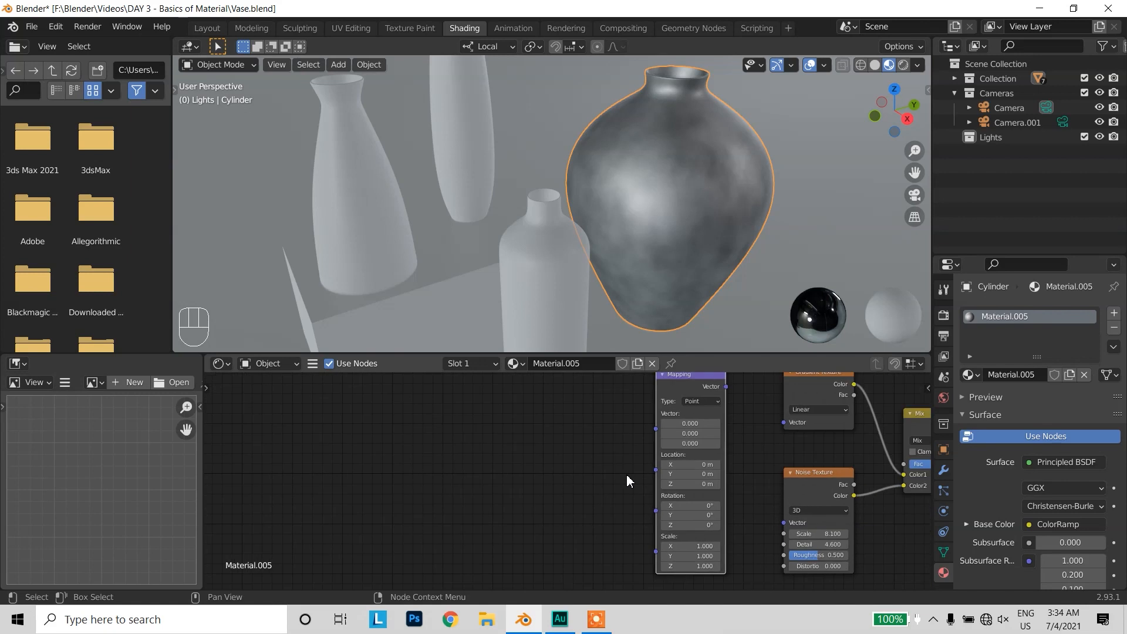
key("shift+a")
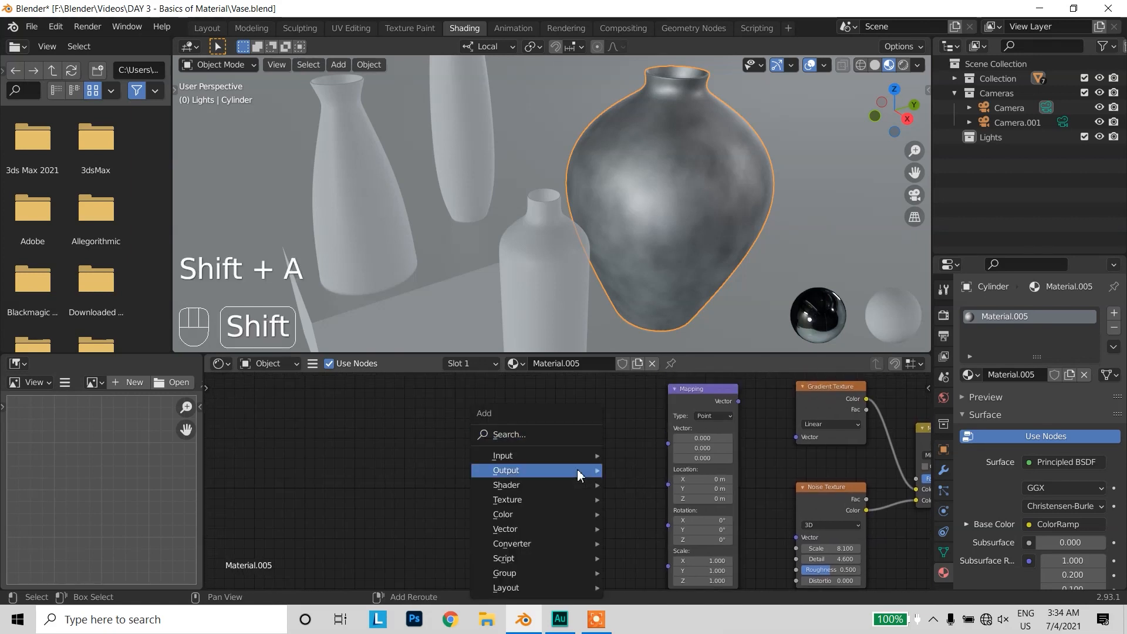
left_click(531, 435)
type("coor")
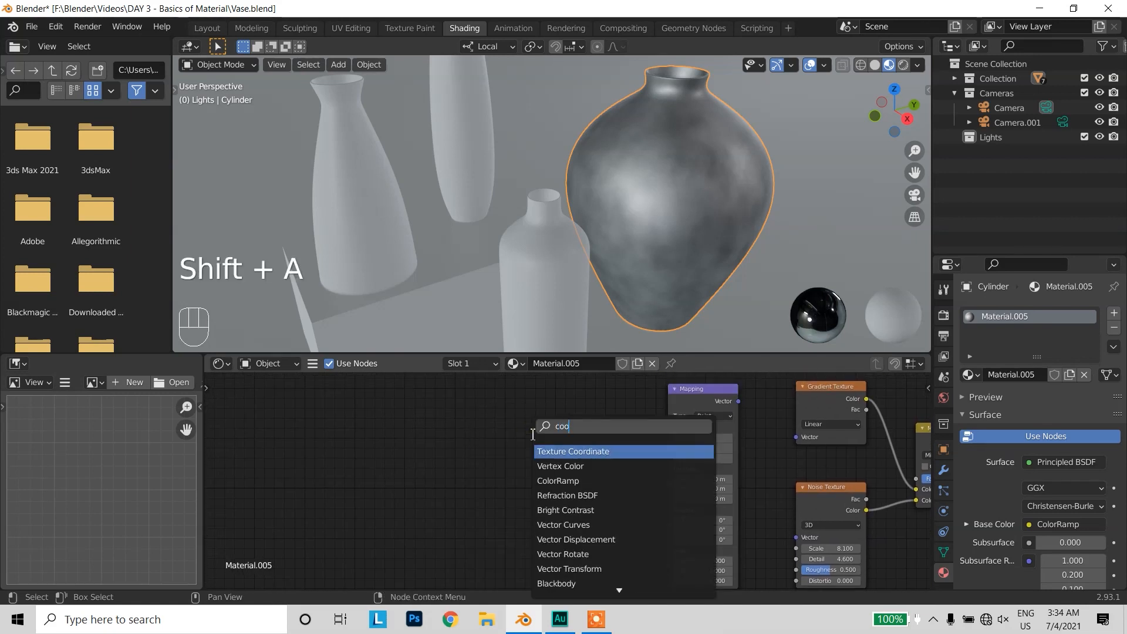
left_click(575, 451)
left_click(586, 420)
Connect the Texture Coordinate's Object output to the Mapping node's Vector input, and the Mapping output to the Gradient Texture's Vector input
scroll(582, 447, "up", 3)
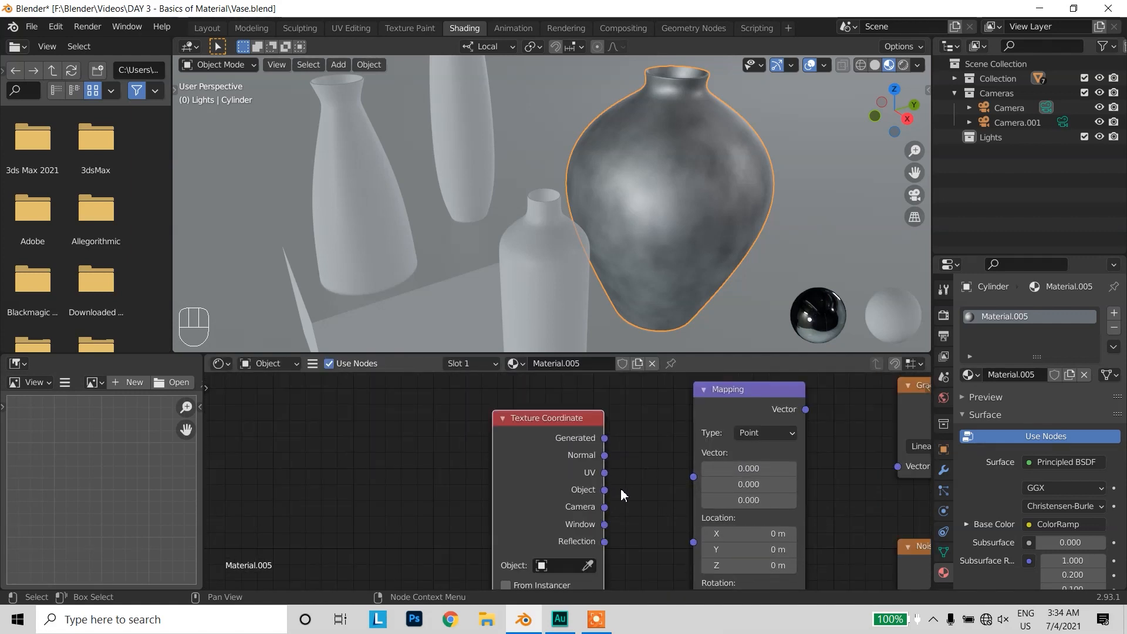
left_click_drag(604, 490, 693, 476)
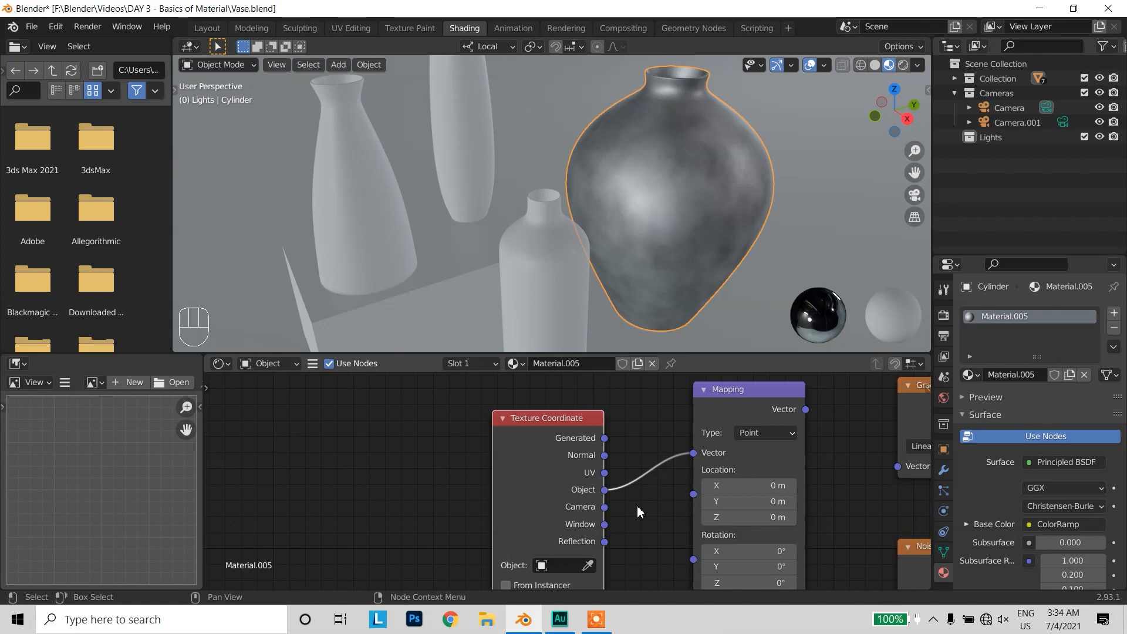
scroll(631, 502, "down", 3)
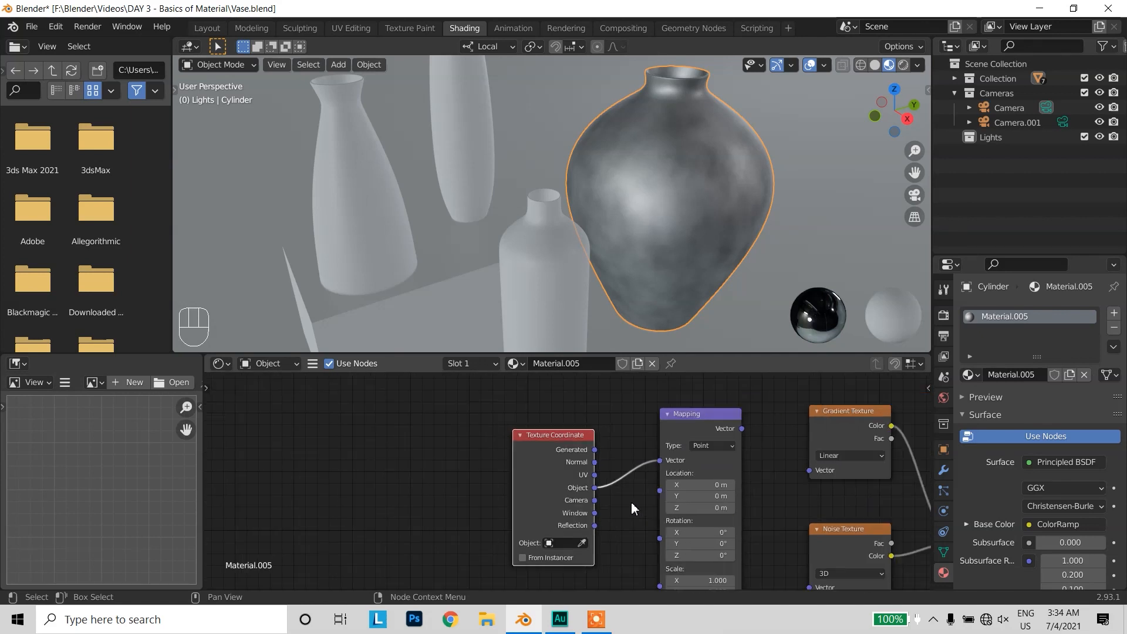
middle_click_drag(700, 491, 614, 447)
scroll(613, 448, "up", 1)
left_click_drag(613, 397, 679, 439)
scroll(653, 474, "down", 1)
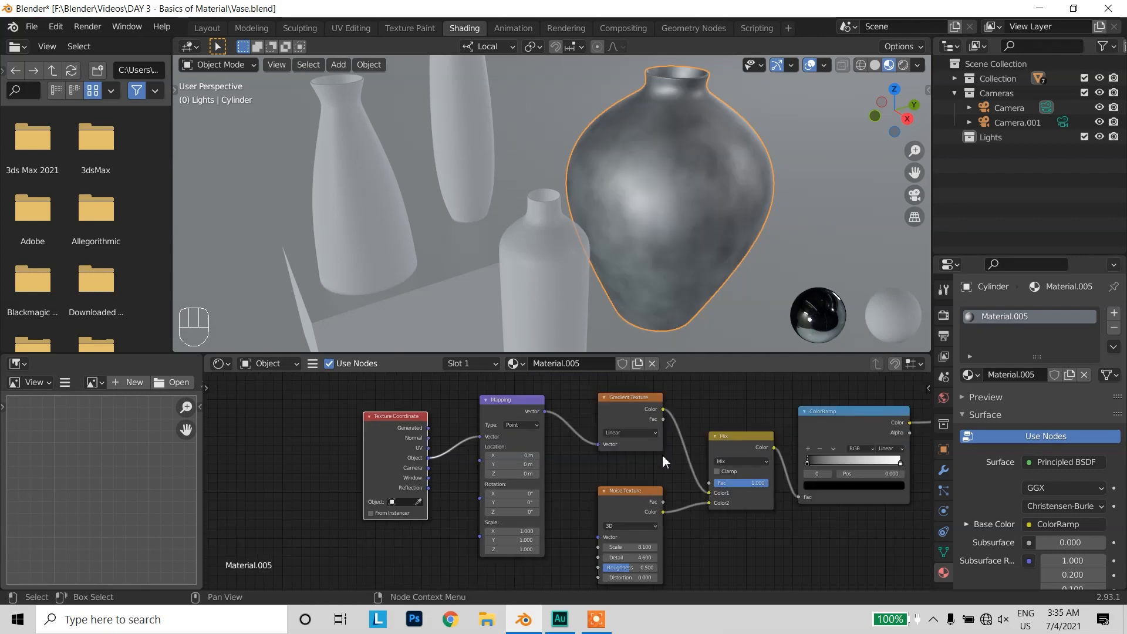
Set the ColorRamp interpolation to Constant and move its white stop to position 0.514
middle_click_drag(661, 454, 607, 453)
scroll(606, 452, "up", 3)
middle_click_drag(794, 465, 727, 444)
left_click(725, 441)
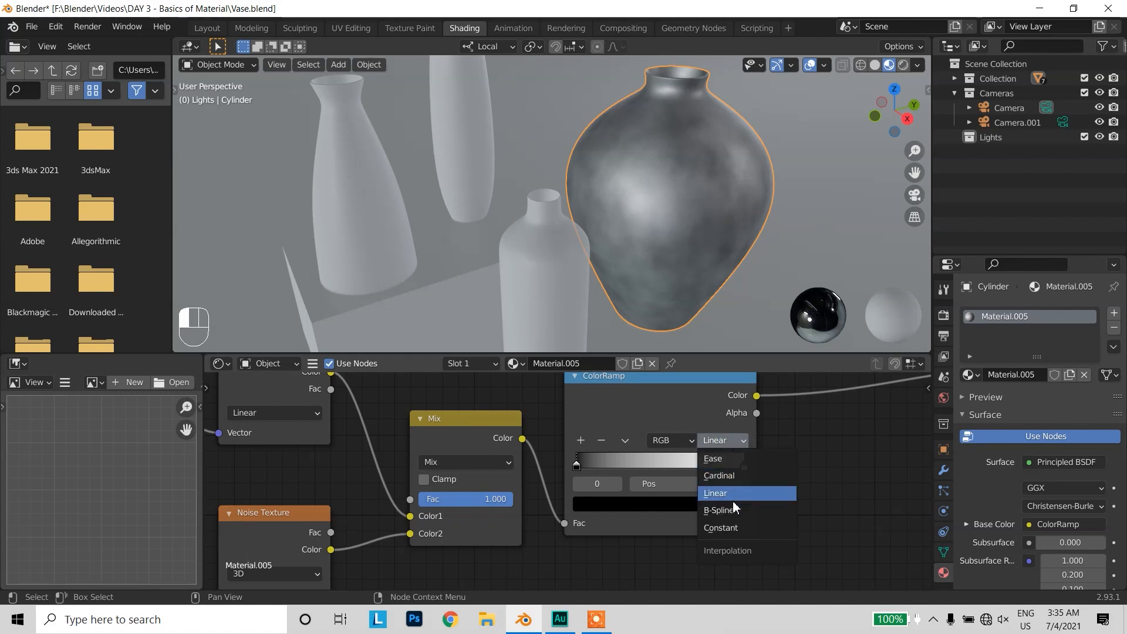
left_click(733, 527)
left_click_drag(744, 466, 658, 469)
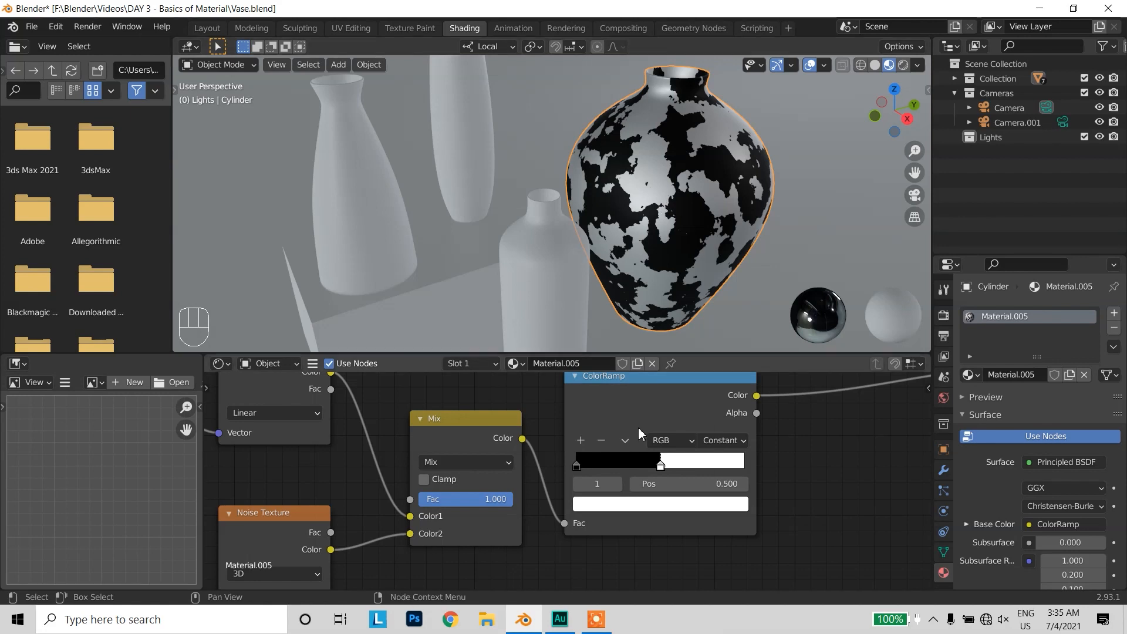
mouse_move(660, 466)
left_mouse_down()
mouse_move(643, 467)
mouse_move(659, 462)
mouse_move(663, 478)
left_mouse_up()
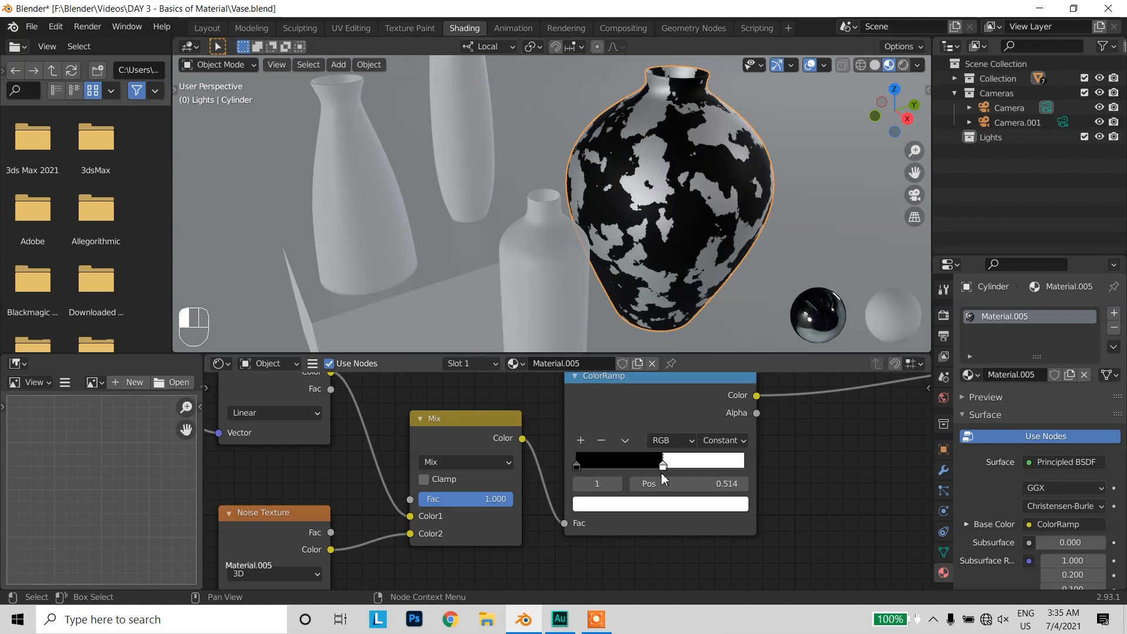
Lower the Mix node's factor to 0.000, inspect the gradient split on the vase, and raise the factor to 0.573
middle_click_drag(491, 553, 617, 524)
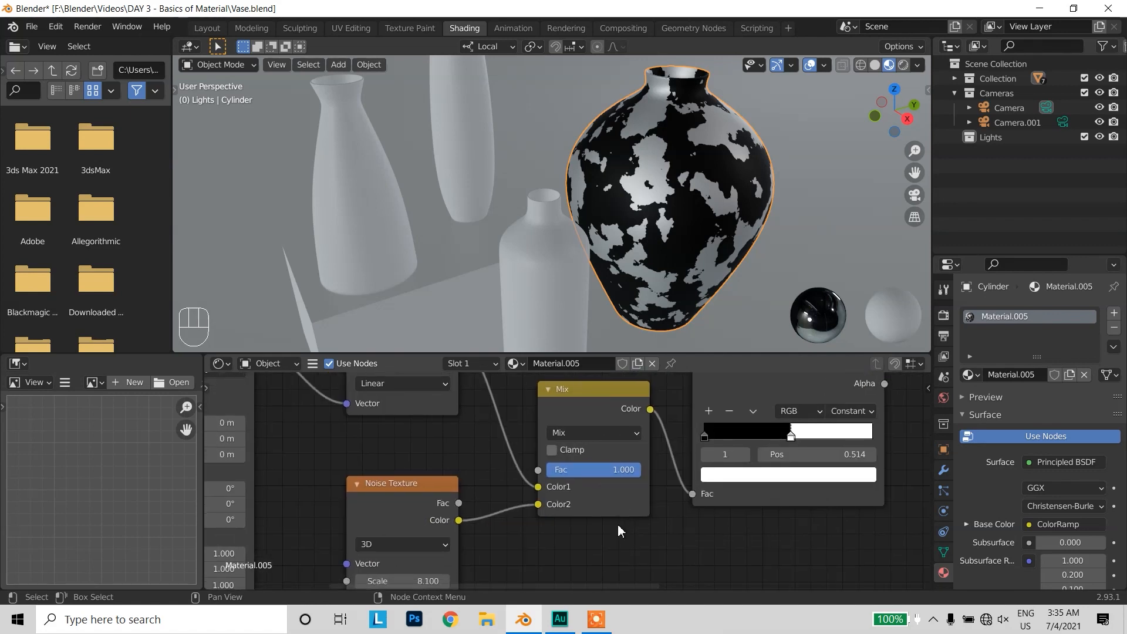
left_click_drag(621, 472, 571, 472)
left_click_drag(591, 469, 580, 469)
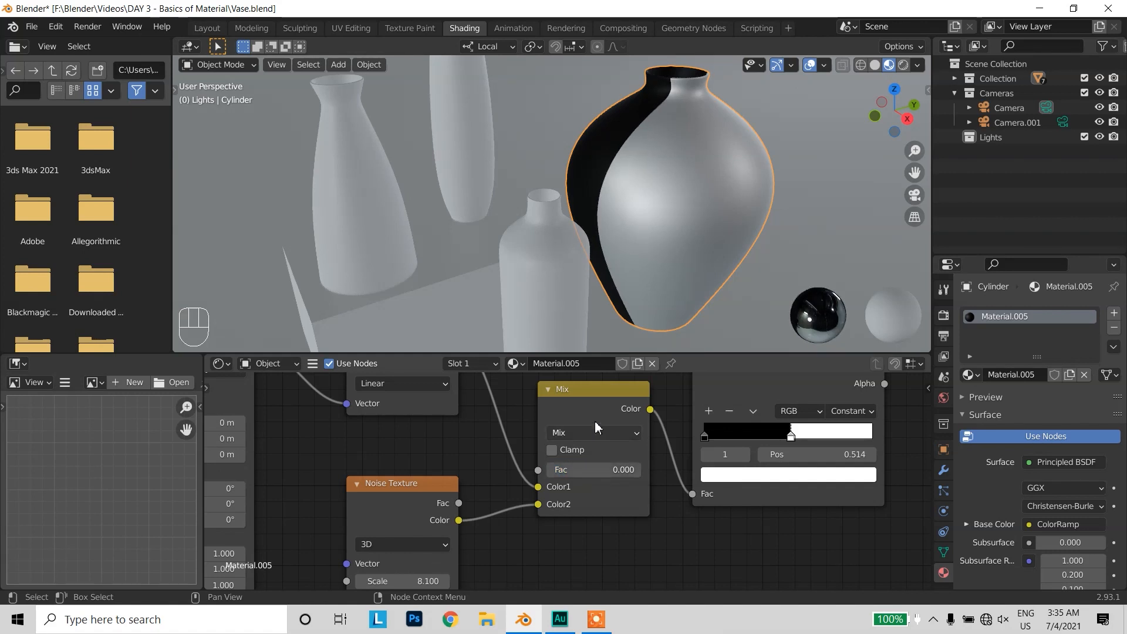
middle_click_drag(640, 249, 660, 267)
middle_click_drag(660, 267, 640, 266)
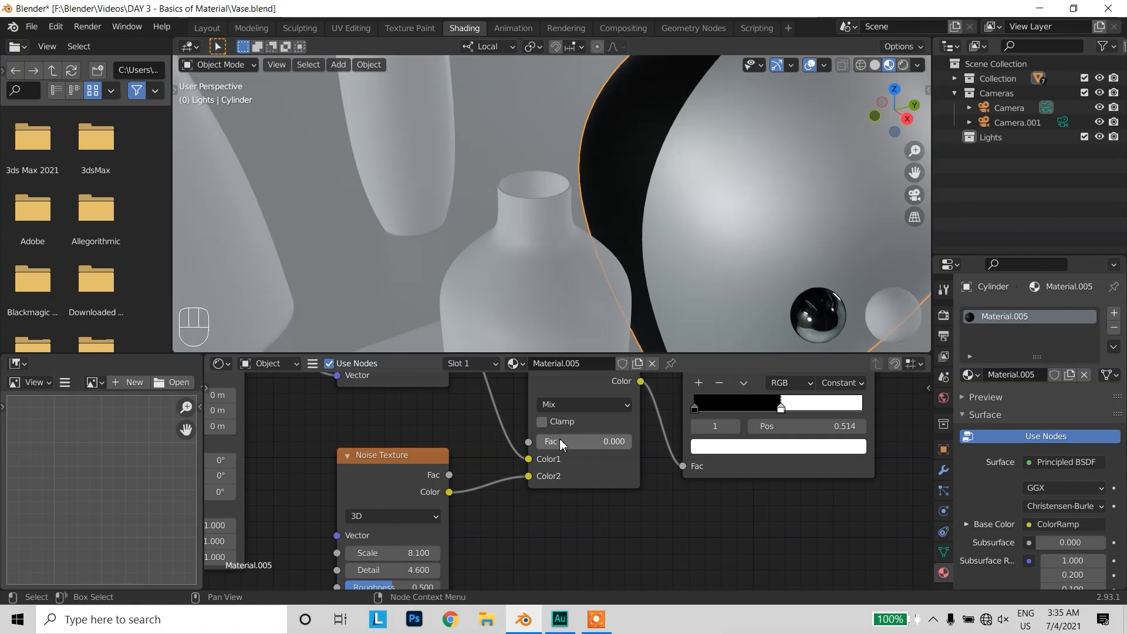
left_click_drag(559, 441, 593, 441)
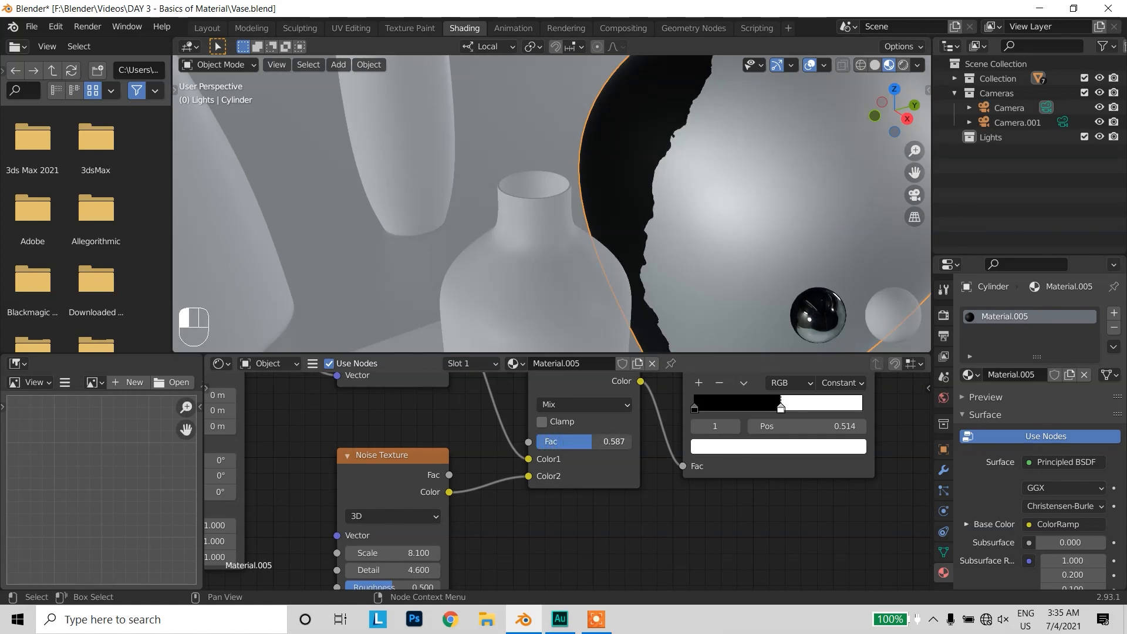
middle_click_drag(645, 282, 622, 145)
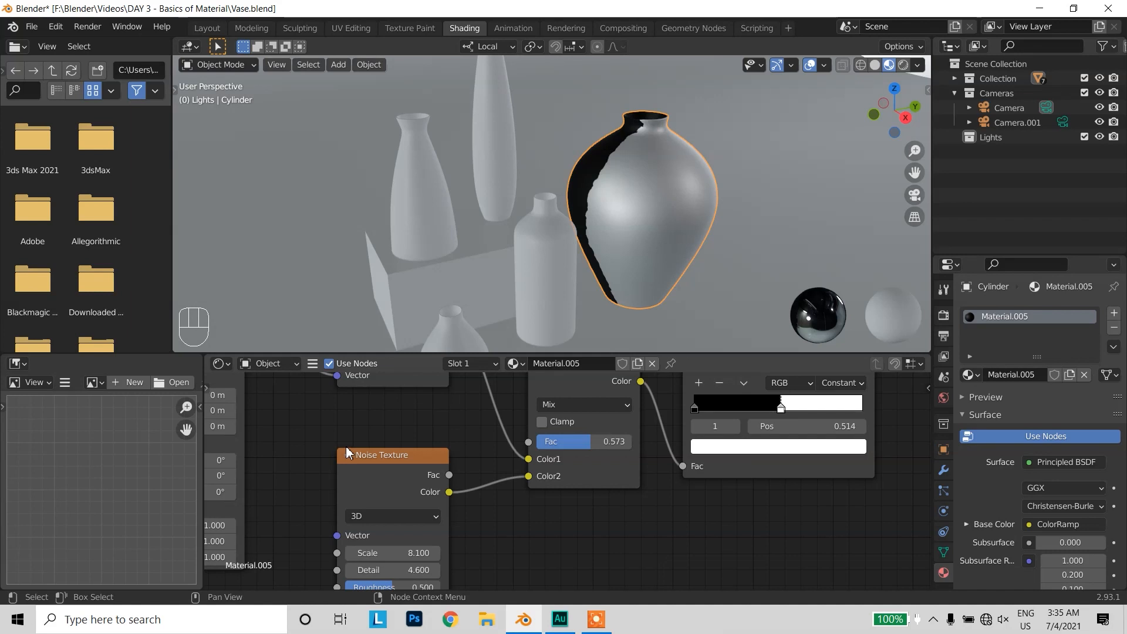
Set the Mapping node's Y rotation to 90° and its X location to -4.1 m
middle_click_drag(318, 490, 478, 432)
middle_click_drag(531, 477, 472, 521)
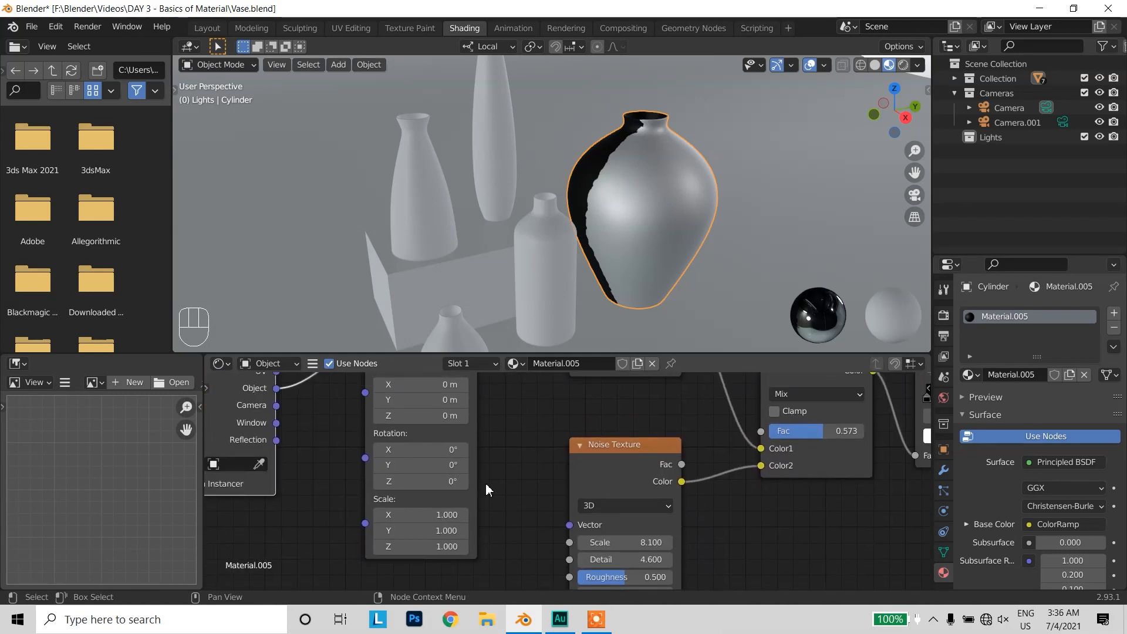
middle_click_drag(508, 447, 508, 472)
left_click_drag(415, 489, 413, 488)
left_click(409, 490)
type("2.5d")
key("BackSpace")
key("BackSpace")
key("BackSpace")
key("BackSpace")
type("90")
key("Return")
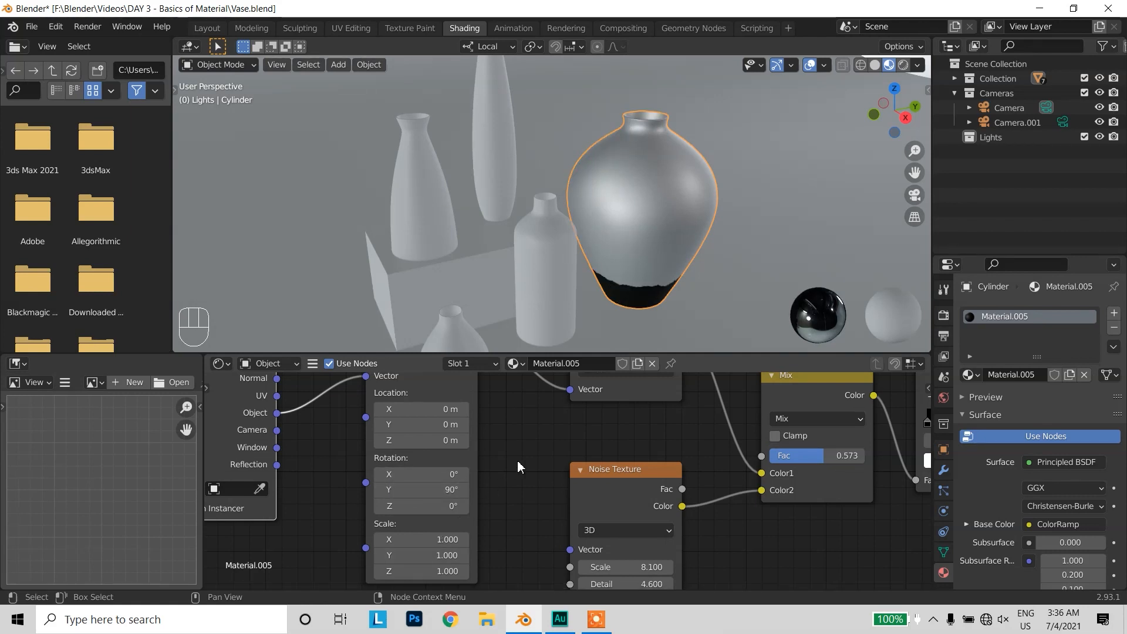
middle_click_drag(514, 471, 511, 503)
left_click_drag(420, 441, 398, 441)
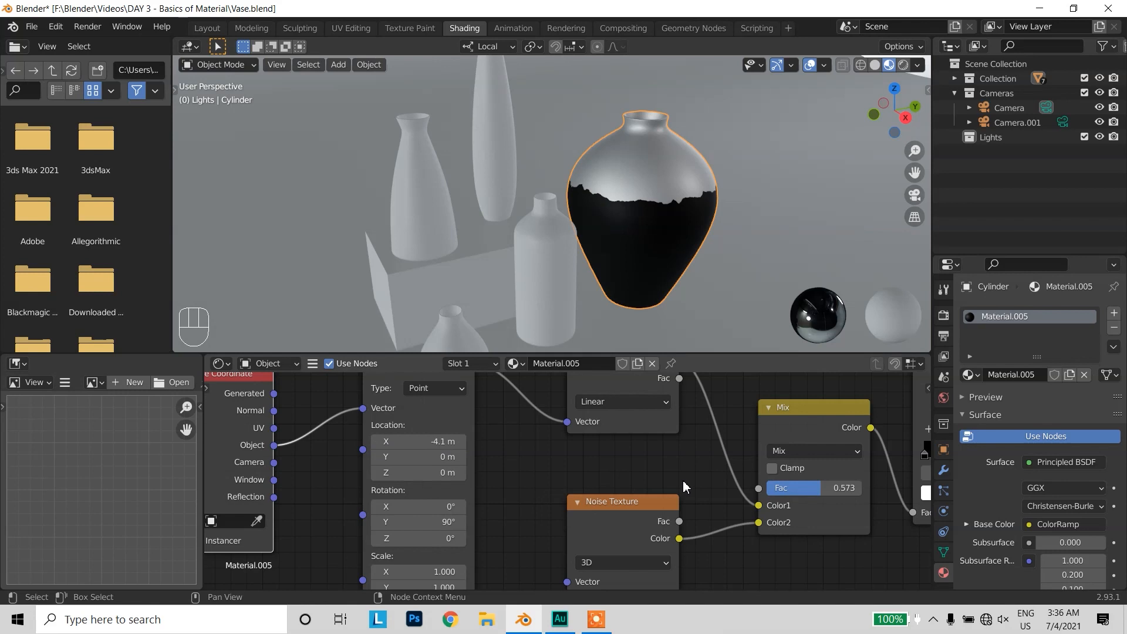
Set the Mix node's factor to 0.493 and inspect the dividing edge on the vase up close
middle_click_drag(822, 481, 726, 473)
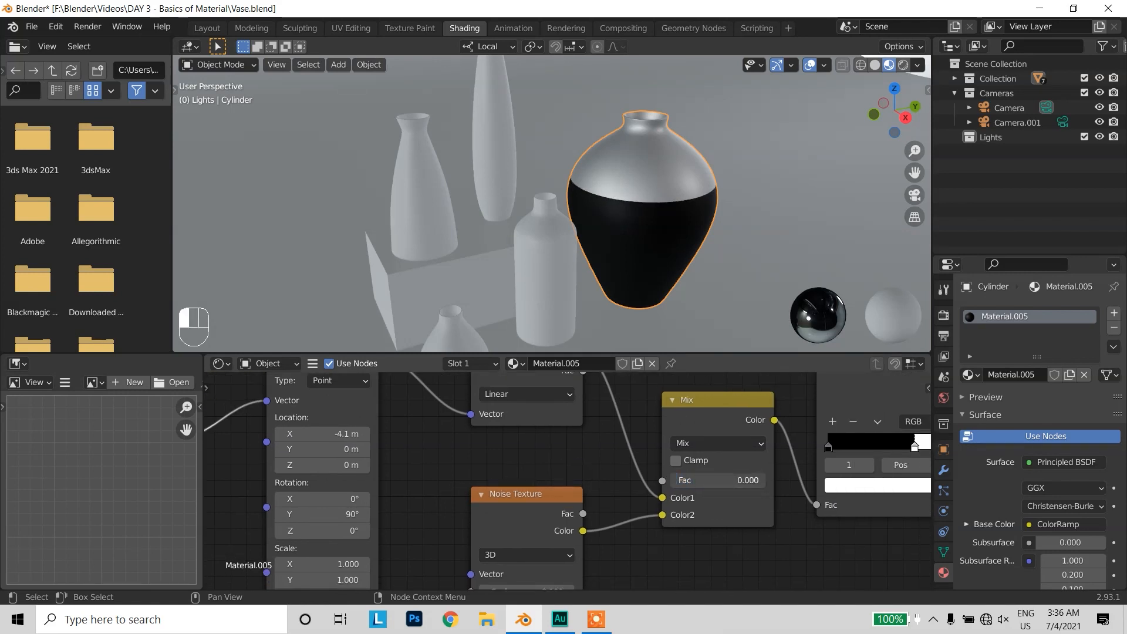
left_click_drag(671, 480, 715, 480)
scroll(667, 199, "up", 3)
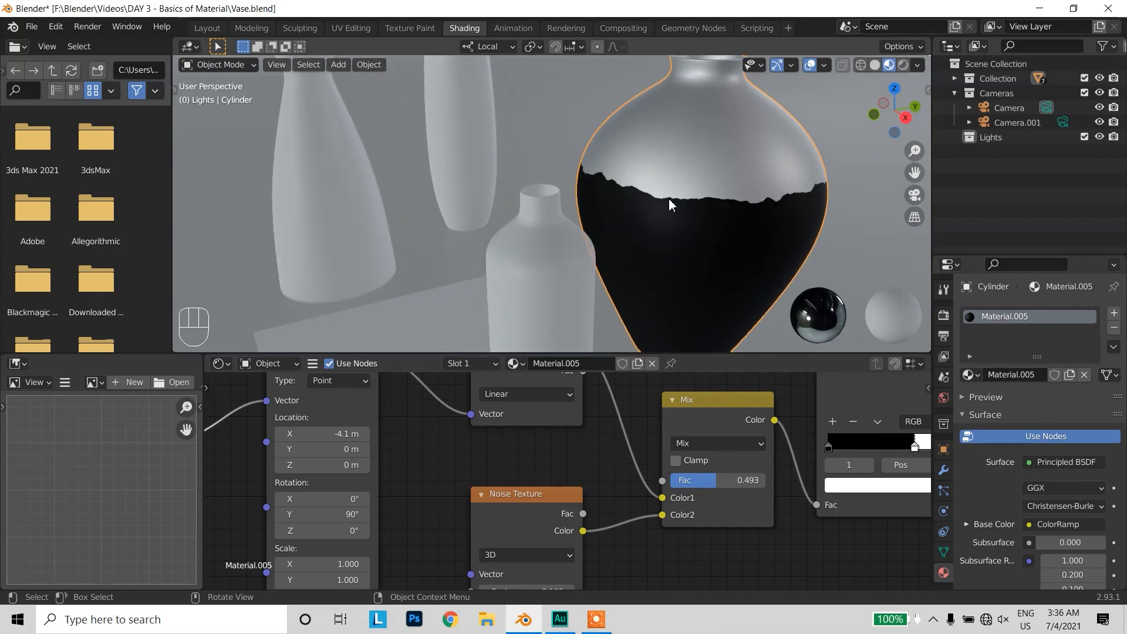
scroll(703, 195, "down", 3)
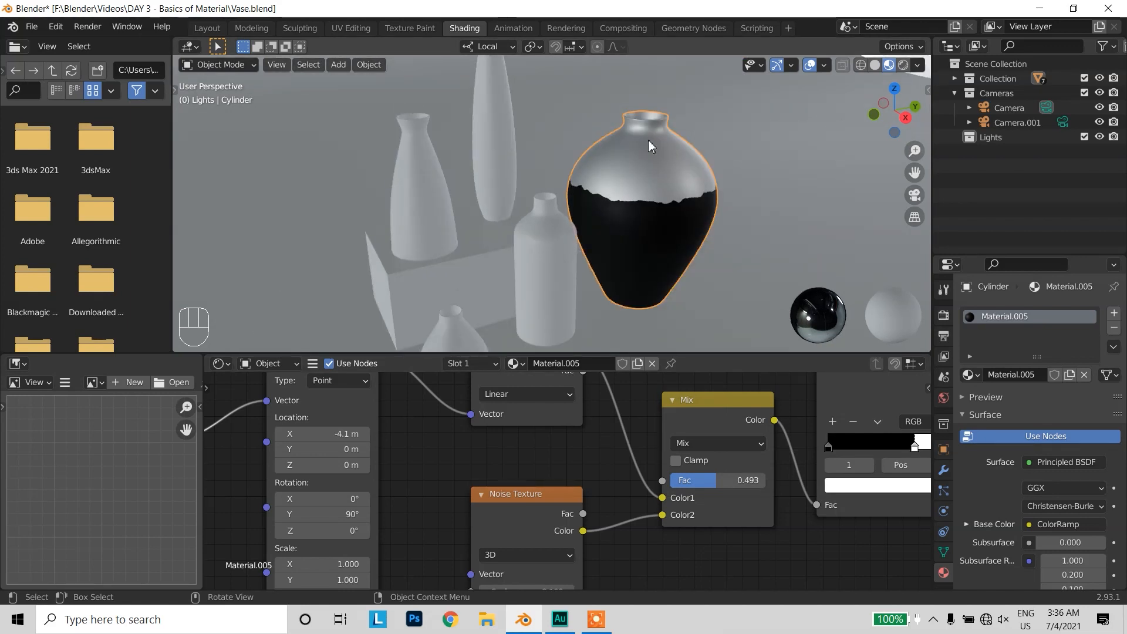
Change the ColorRamp's white stop to a golden orange and inspect the coloured edge on the vase up close
middle_click_drag(659, 450, 416, 487)
left_click(704, 496)
left_click(695, 528)
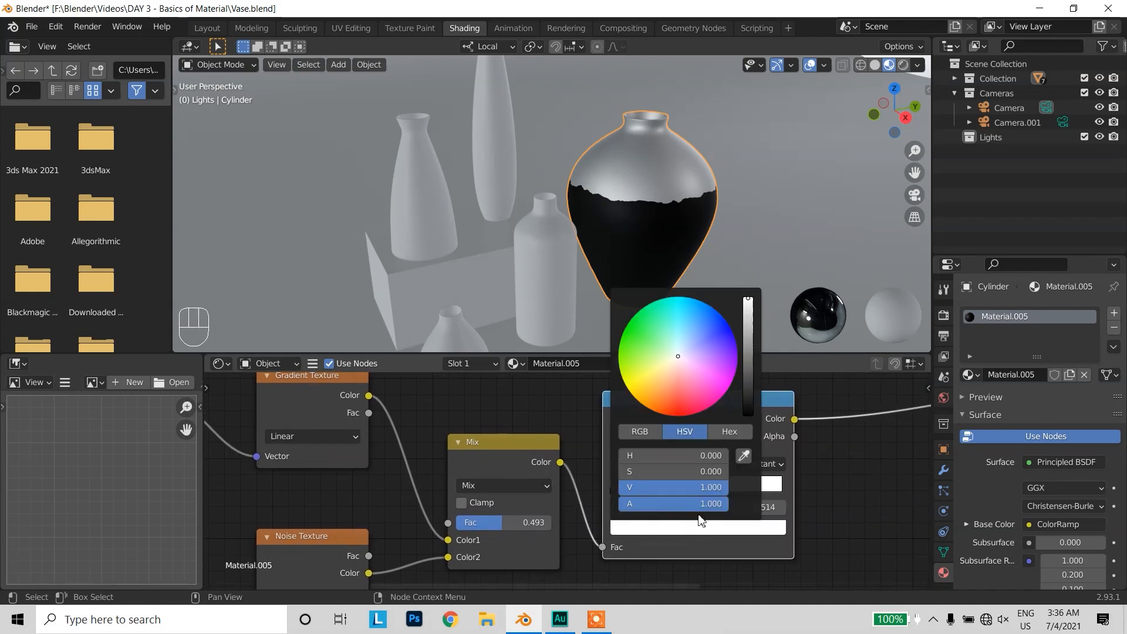
left_click_drag(679, 362, 650, 394)
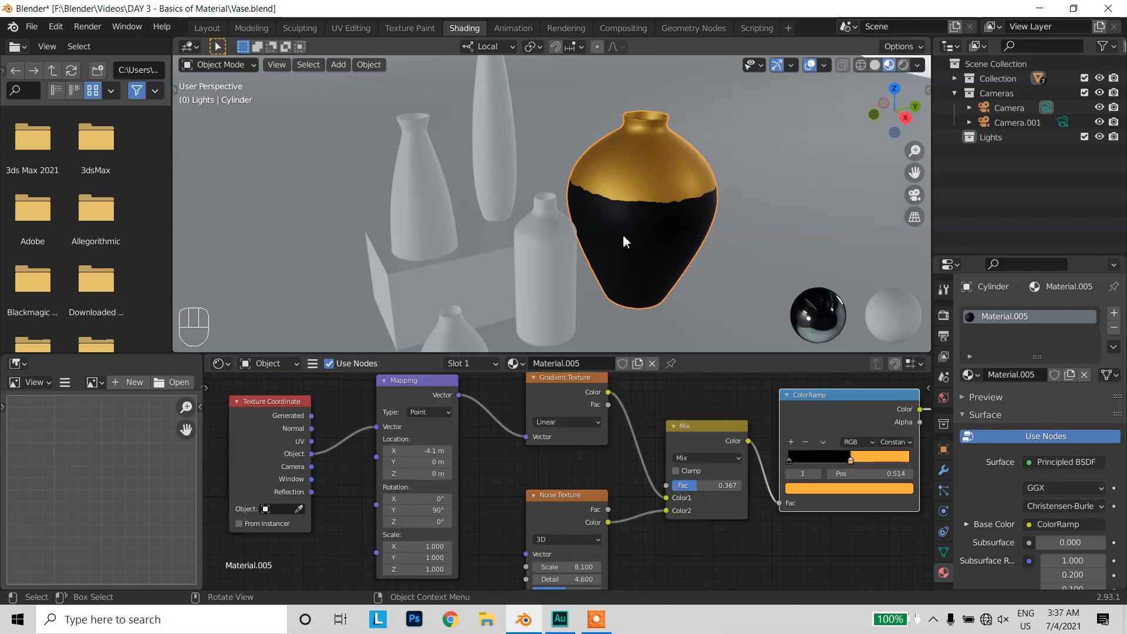
scroll(637, 184, "up", 4)
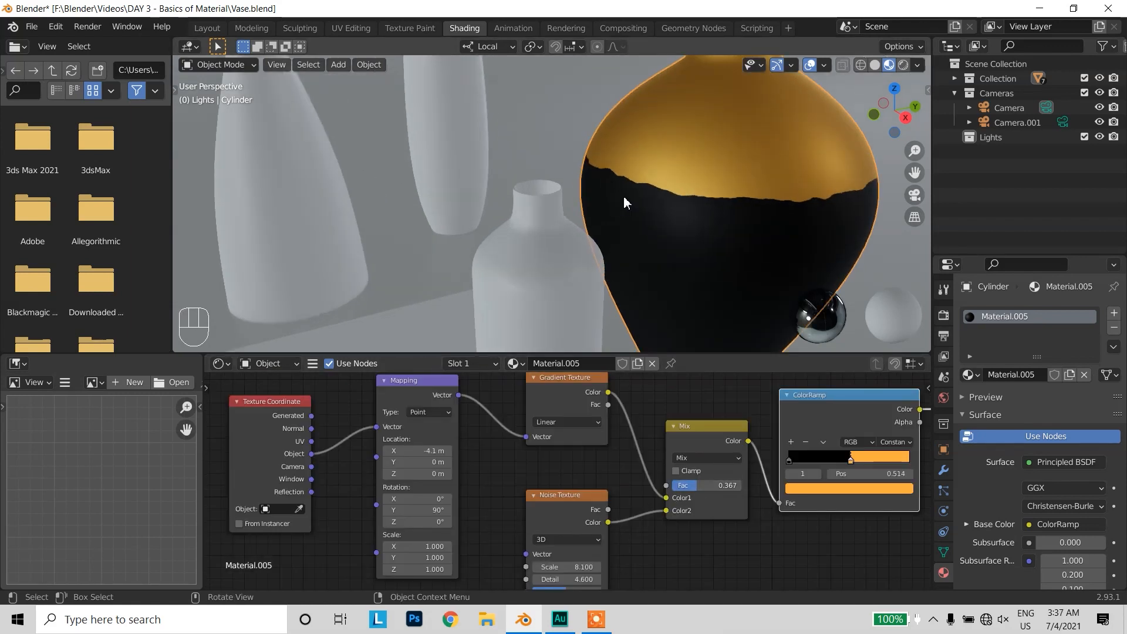
Set the Noise Texture's Detail to 0.000, comparing it with a higher value along the vase's dividing edge
scroll(638, 188, "up", 4)
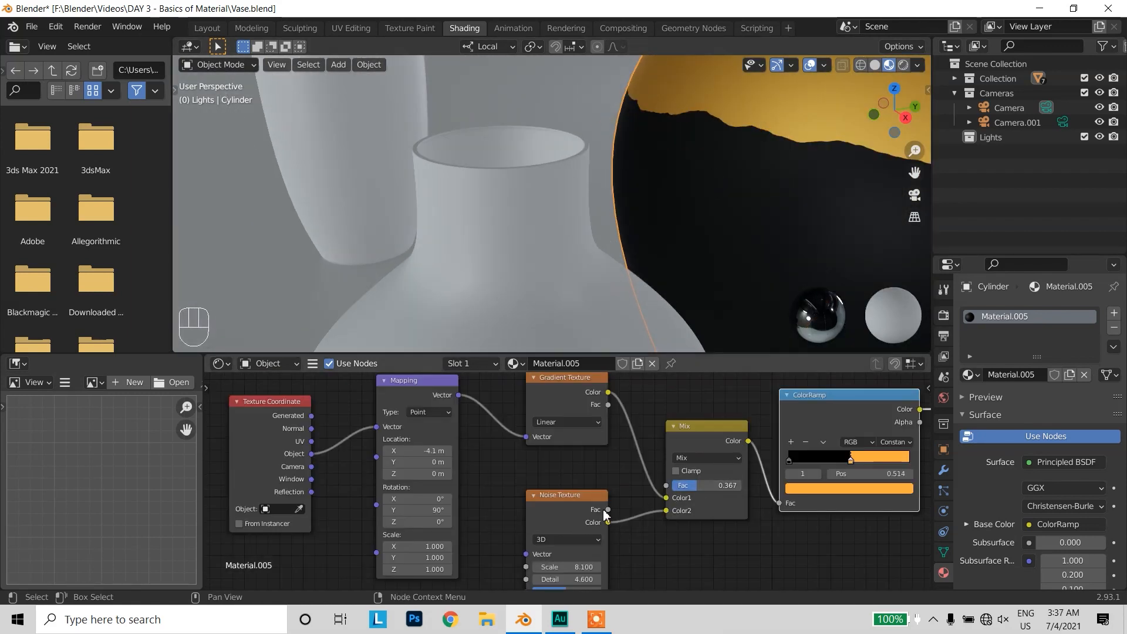
middle_click_drag(488, 499, 477, 445)
scroll(542, 466, "up", 3)
middle_click_drag(609, 434, 592, 401)
scroll(533, 503, "up", 2)
middle_click_drag(631, 488, 632, 506)
left_click_drag(545, 505, 526, 505)
middle_click_drag(626, 337, 662, 226)
scroll(663, 233, "down", 5)
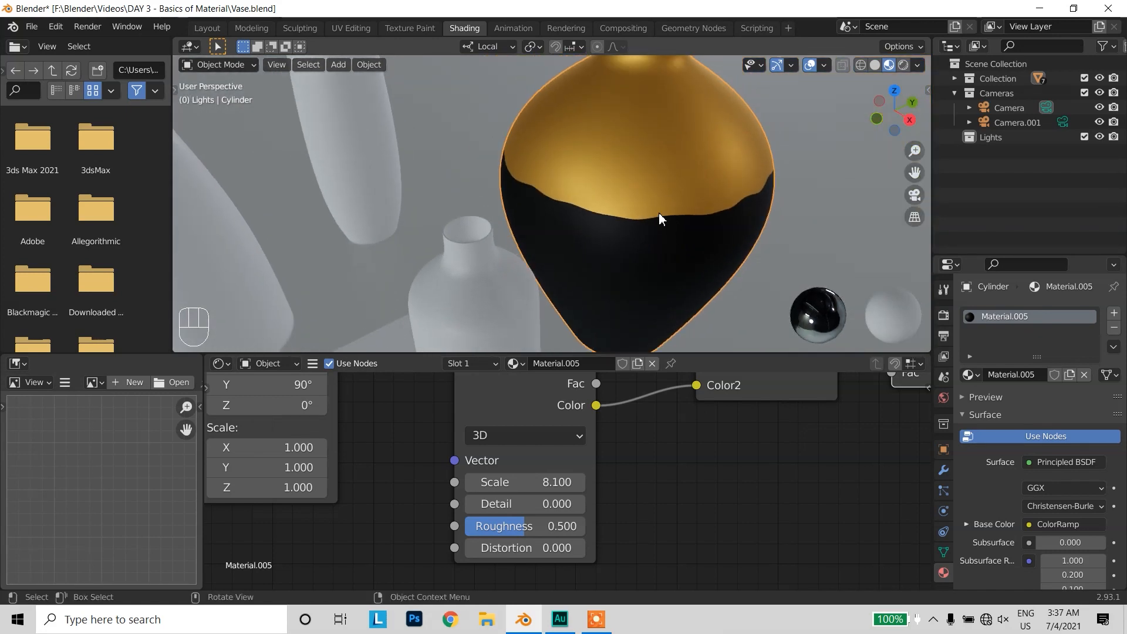
scroll(660, 220, "up", 2)
left_click_drag(520, 504, 601, 504)
left_click_drag(528, 504, 518, 504)
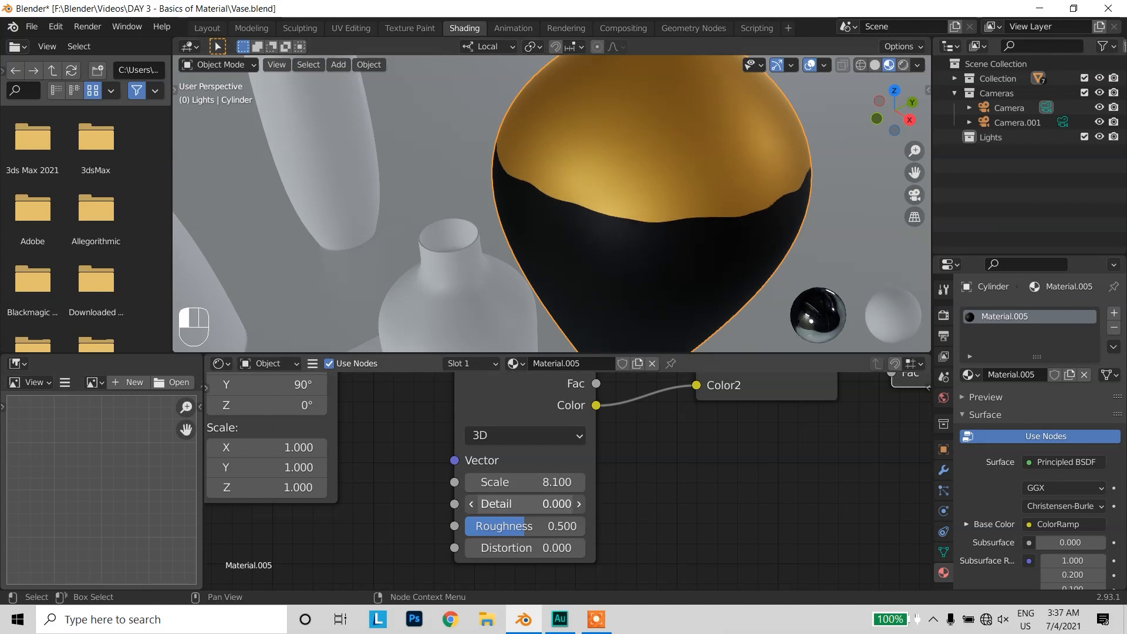
Set the Noise Texture's Scale to 20.900 and inspect the jagged edge on the whole vase
left_click_drag(533, 482, 636, 481)
scroll(567, 482, "down", 3)
left_click_drag(567, 482, 539, 482)
middle_click_drag(503, 490, 694, 566)
scroll(575, 488, "down", 3)
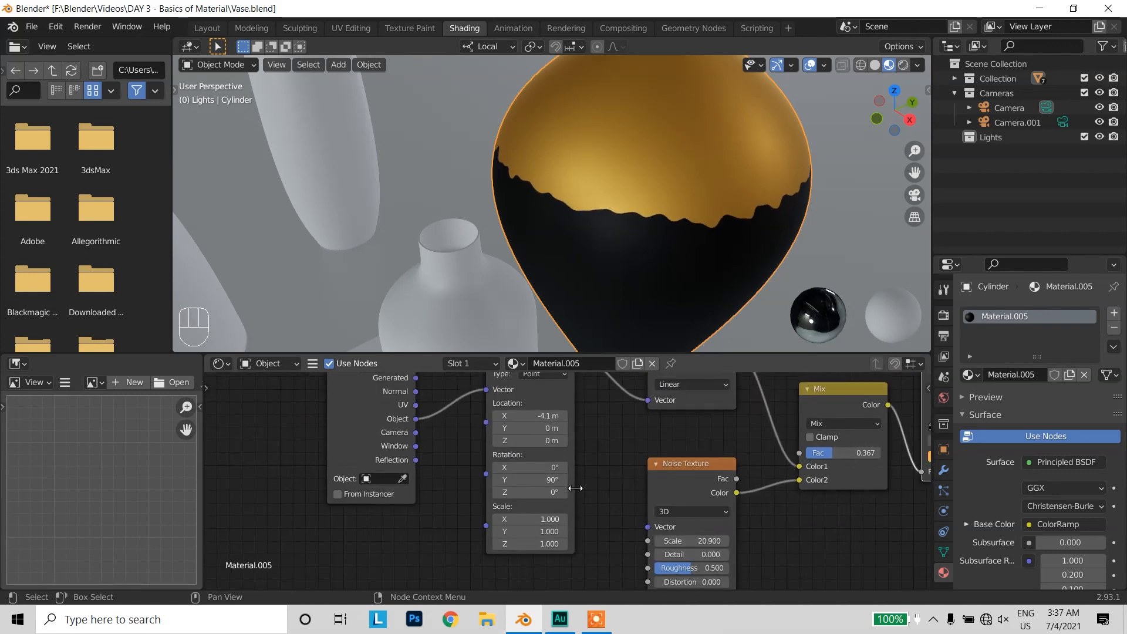
scroll(575, 487, "down", 1)
scroll(597, 236, "down", 3)
middle_click_drag(597, 236, 571, 219)
scroll(598, 216, "down", 3)
scroll(576, 241, "up", 2)
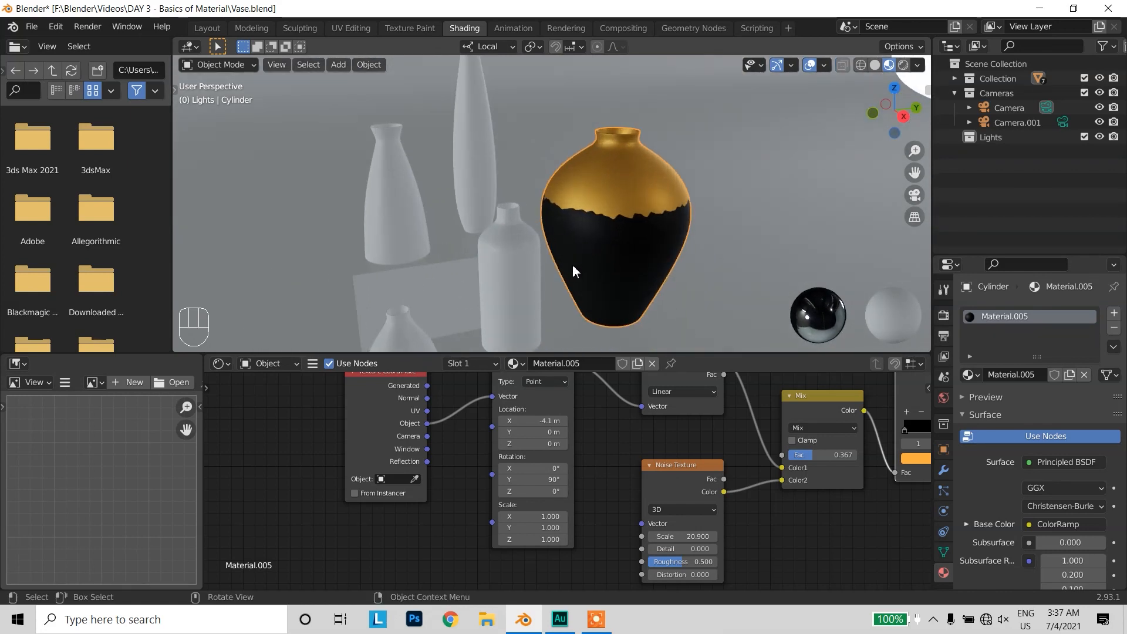
Assign the existing Material.005 to the straight-sided bottle beside the large vase
middle_click_drag(615, 423, 545, 483)
scroll(575, 476, "down", 2)
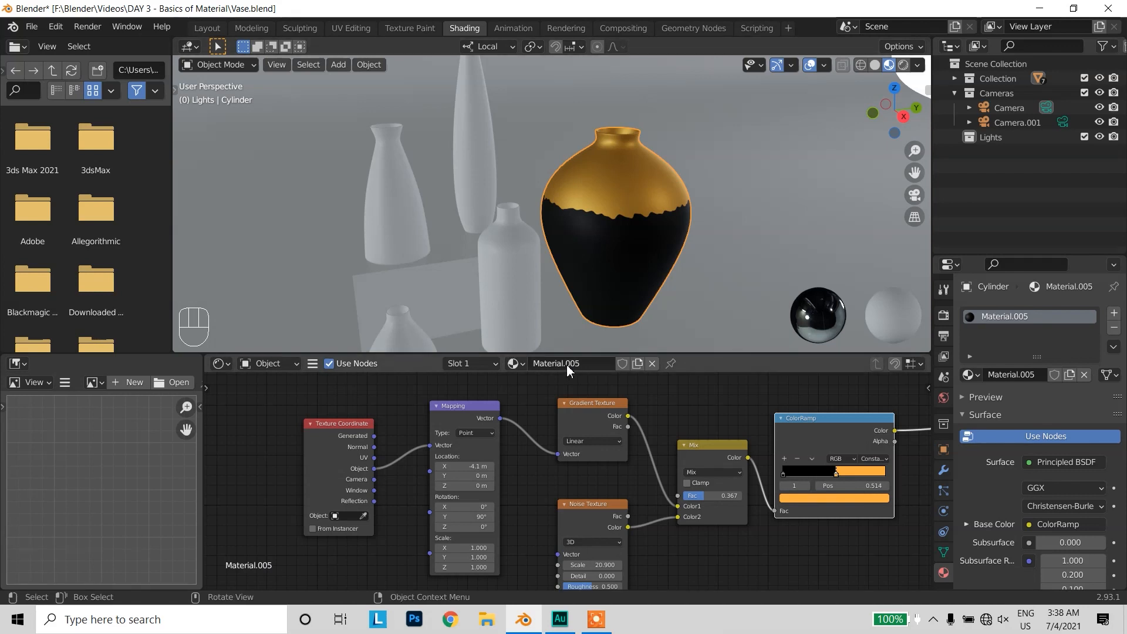
left_click(515, 363)
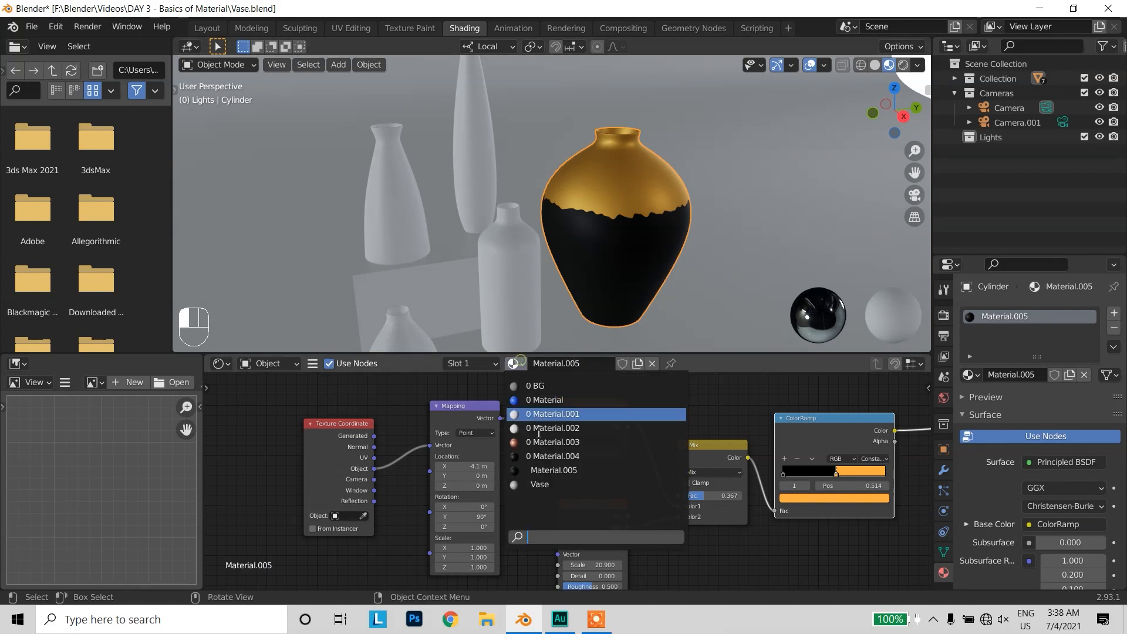
left_click(545, 473)
left_click(523, 250)
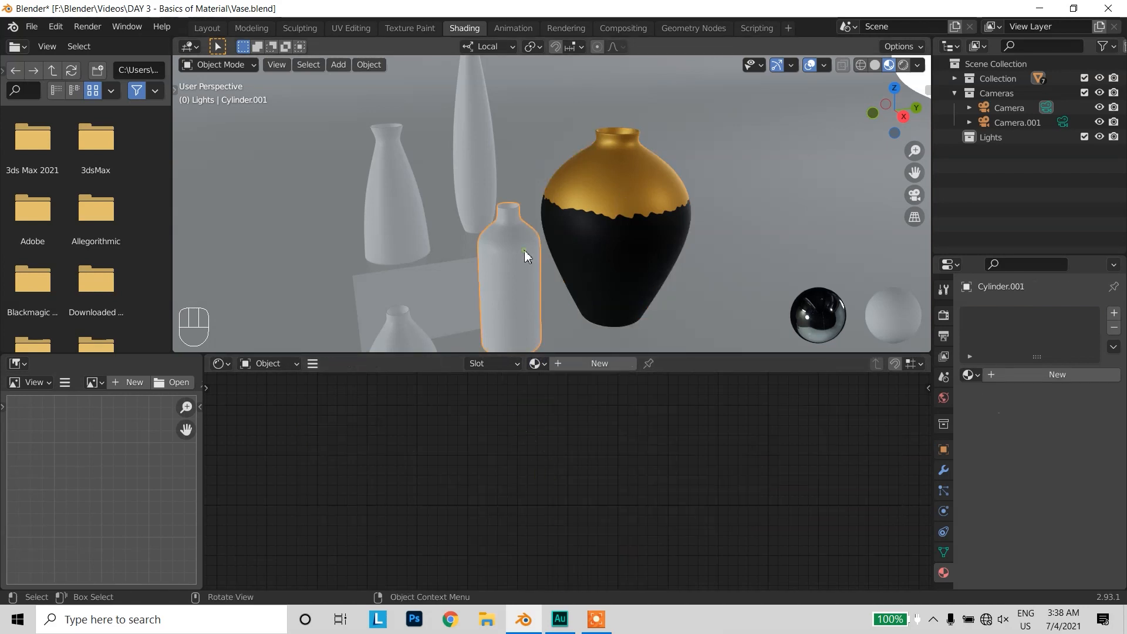
left_click(538, 363)
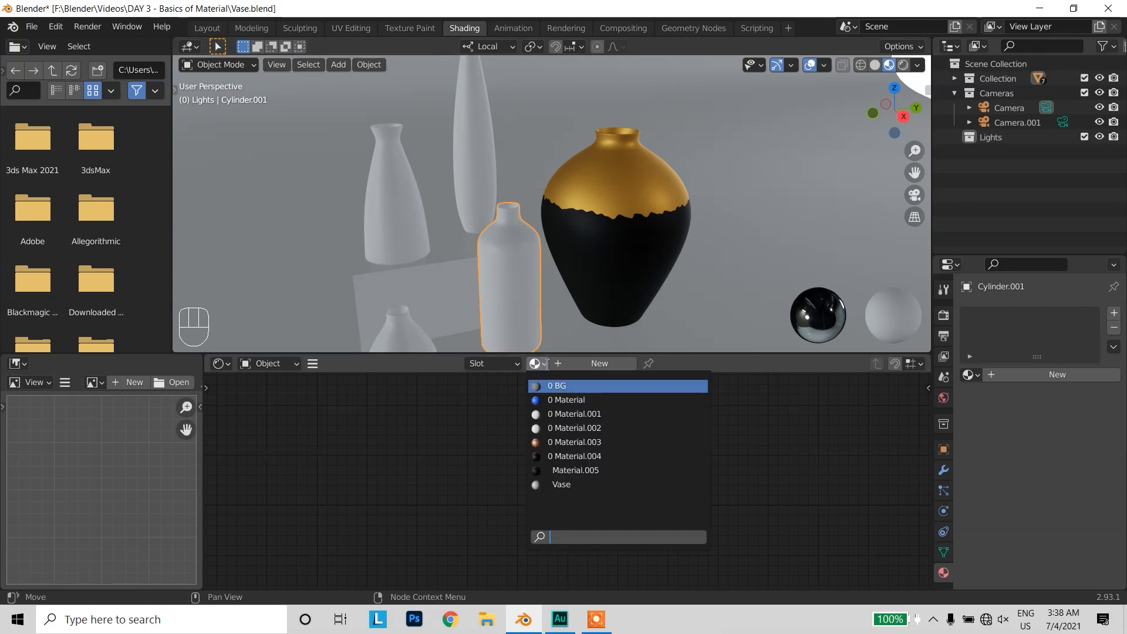
left_click(578, 472)
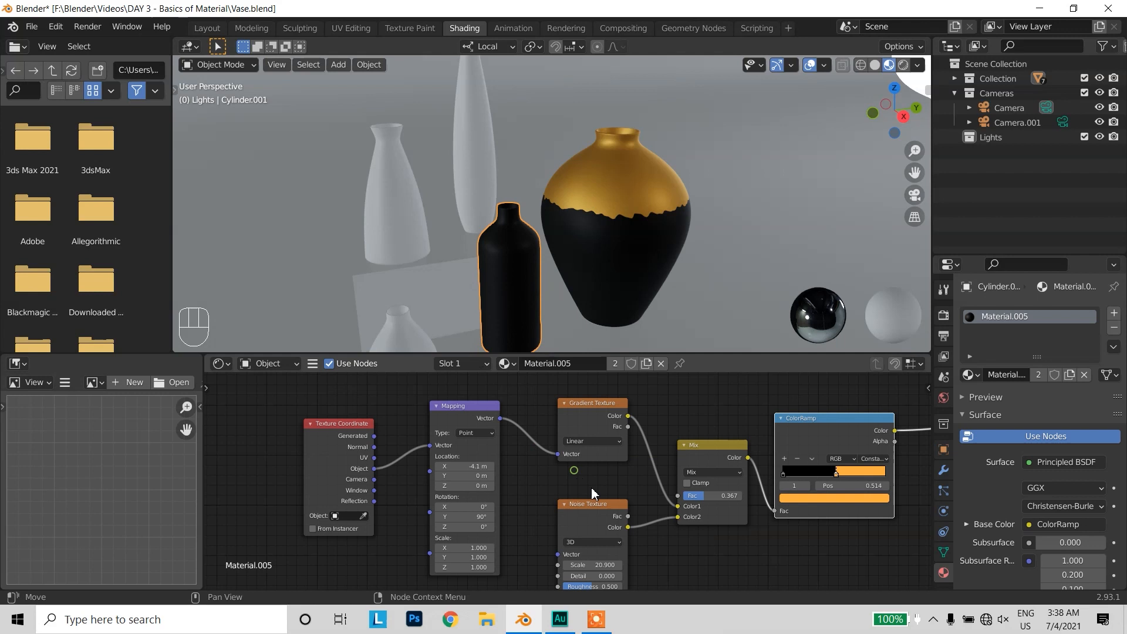
Inspect the bottle from several sides and duplicate its material as a separate copy
scroll(508, 250, "down", 3)
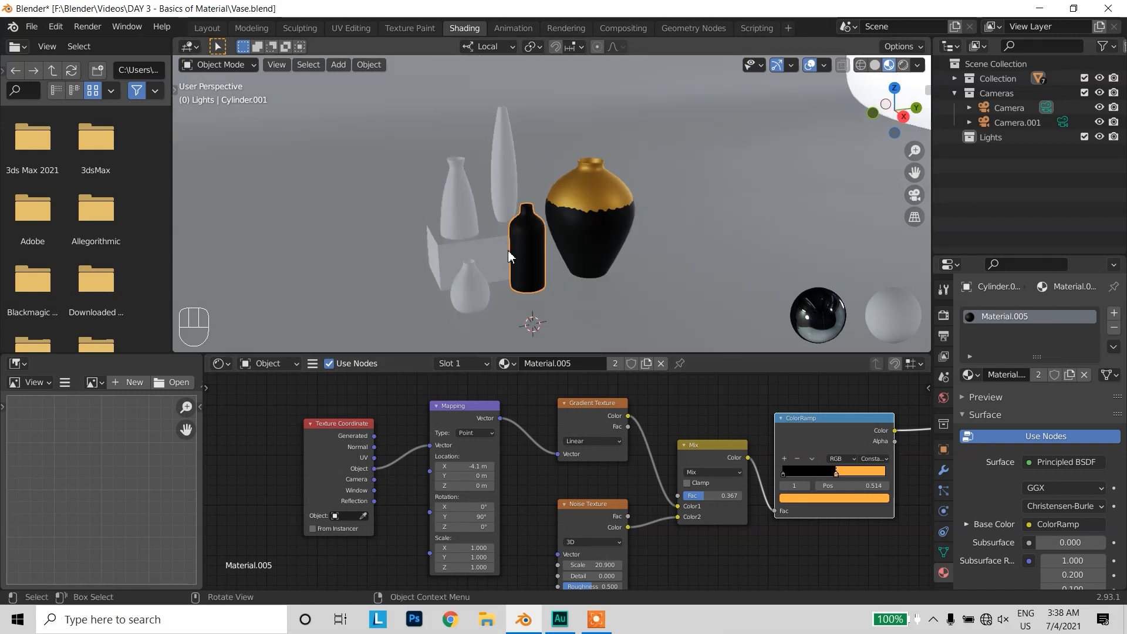
middle_click_drag(536, 266, 744, 295)
scroll(593, 244, "up", 4)
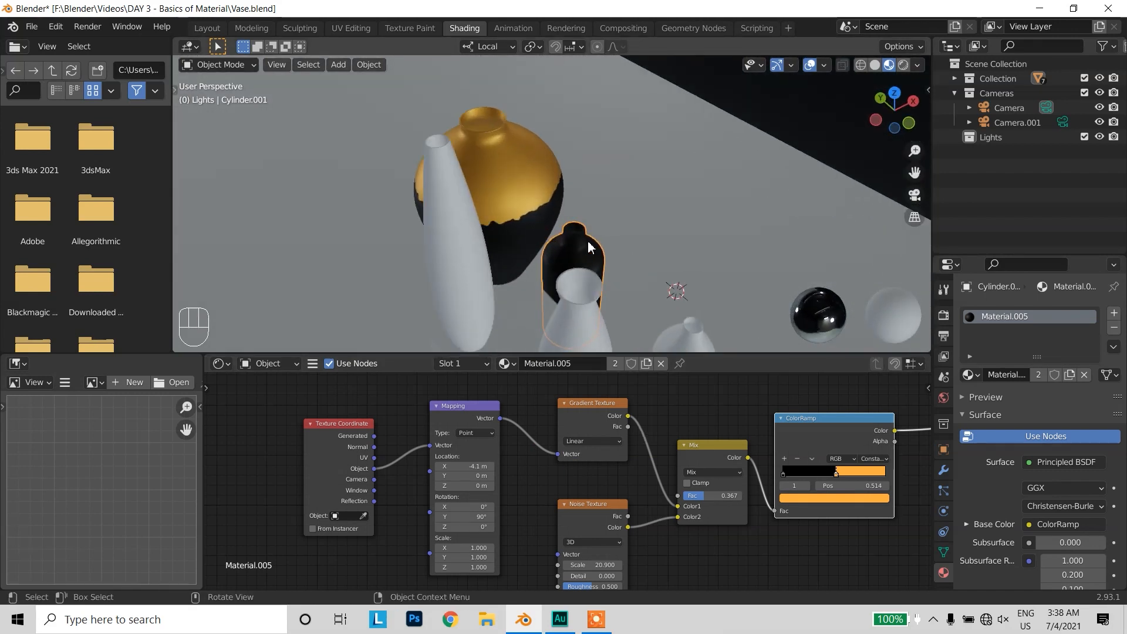
middle_click_drag(590, 271, 420, 250)
scroll(441, 277, "down", 3)
middle_click_drag(487, 241, 522, 232)
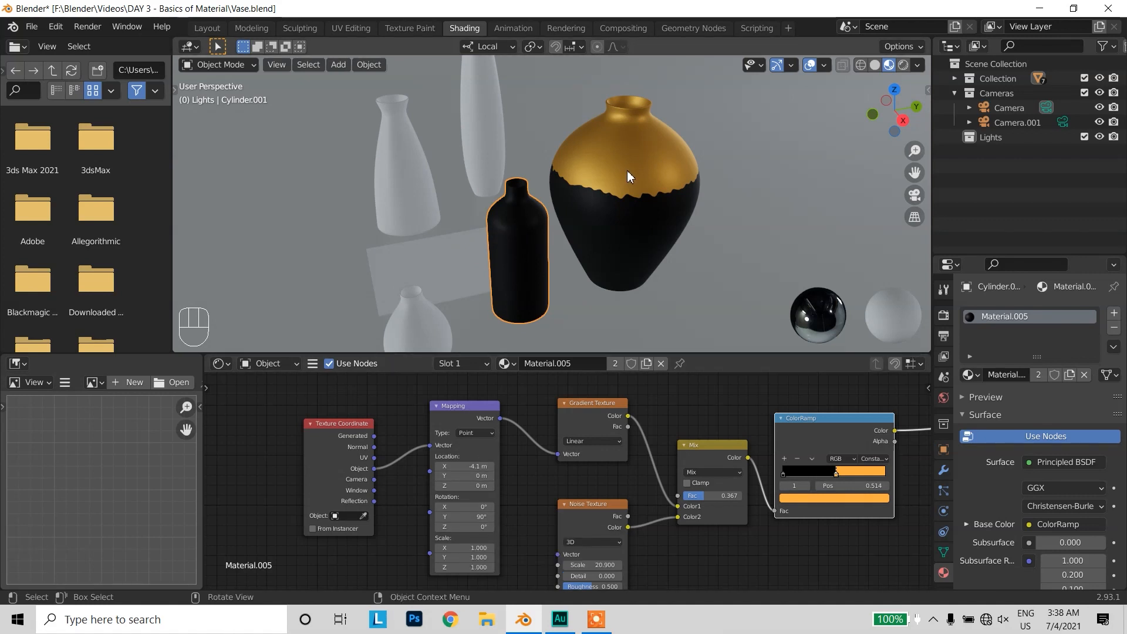
left_click(646, 364)
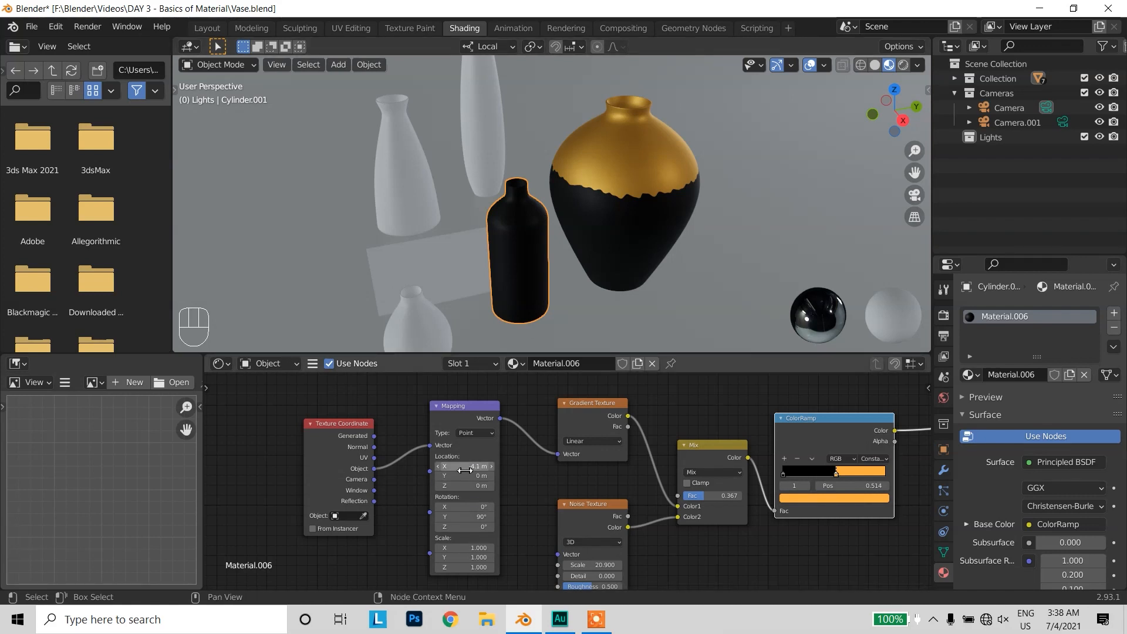
Set the Mapping node's X location to 0.1 m in the bottle's material and check the colour split
scroll(470, 468, "up", 4)
scroll(431, 470, "down", 2)
scroll(509, 506, "up", 2)
left_click_drag(509, 505, 518, 505)
scroll(528, 317, "up", 3)
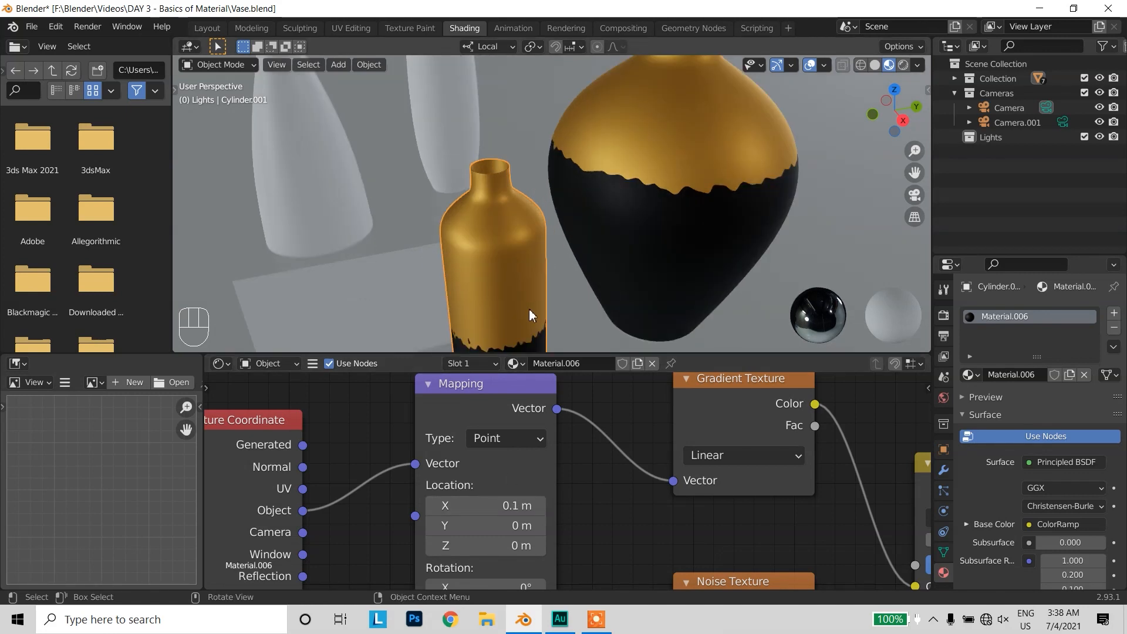
middle_click_drag(559, 302, 558, 236, "shift")
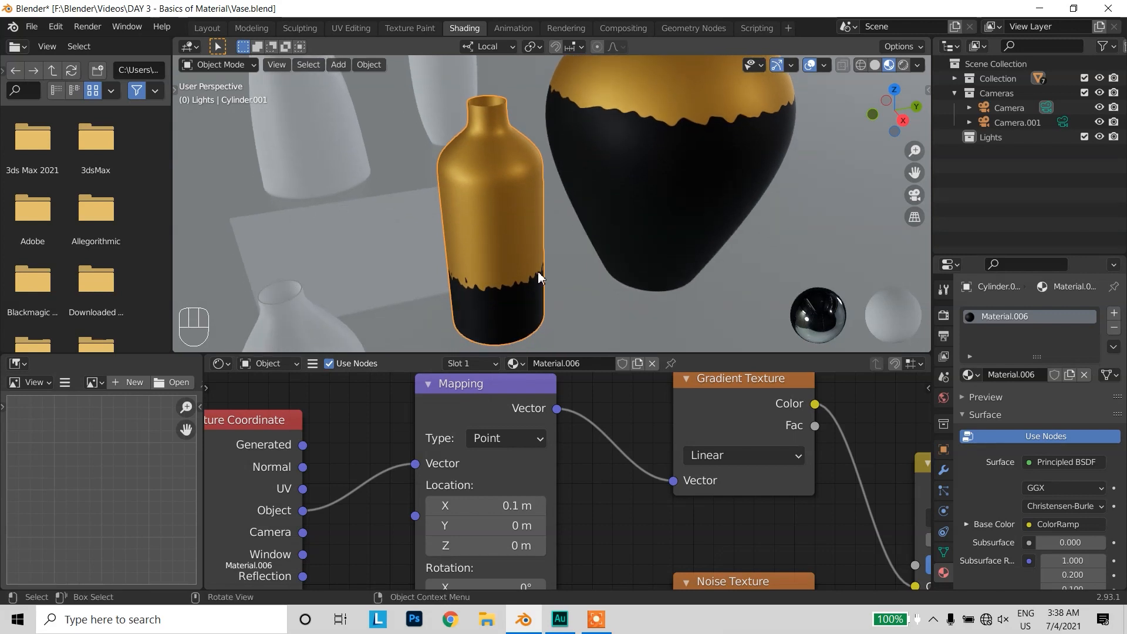
Set the Noise Texture's Scale to 9.000 in the bottle's material
middle_click_drag(564, 529, 585, 420)
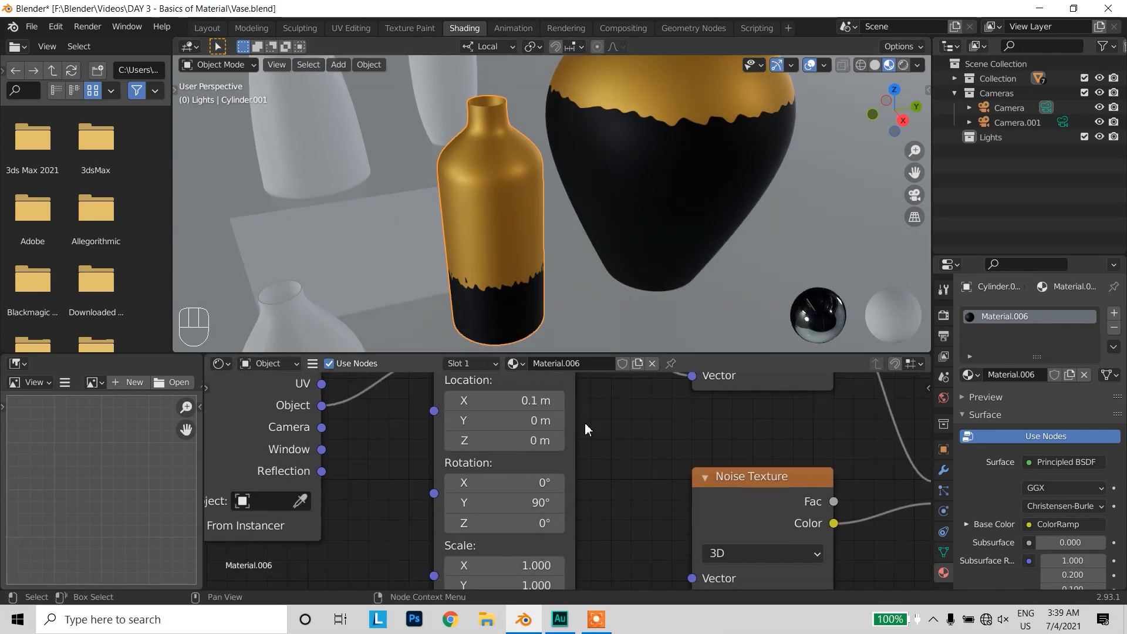
scroll(583, 493, "down", 1)
middle_click_drag(584, 495, 492, 388)
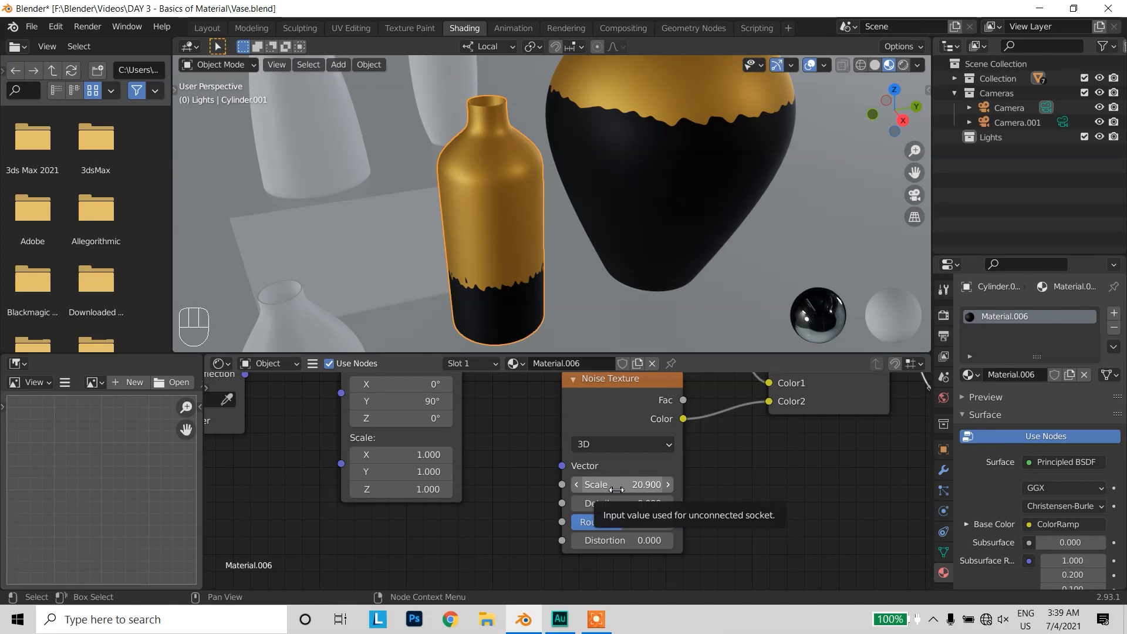
middle_click_drag(625, 486, 615, 504)
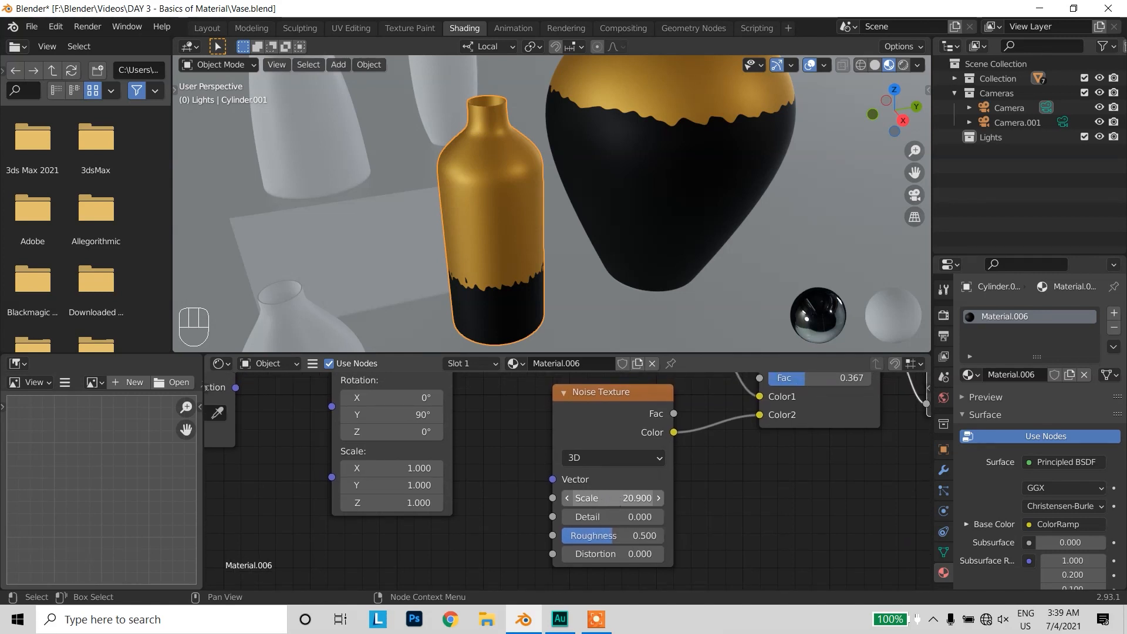
left_click_drag(611, 498, 604, 498)
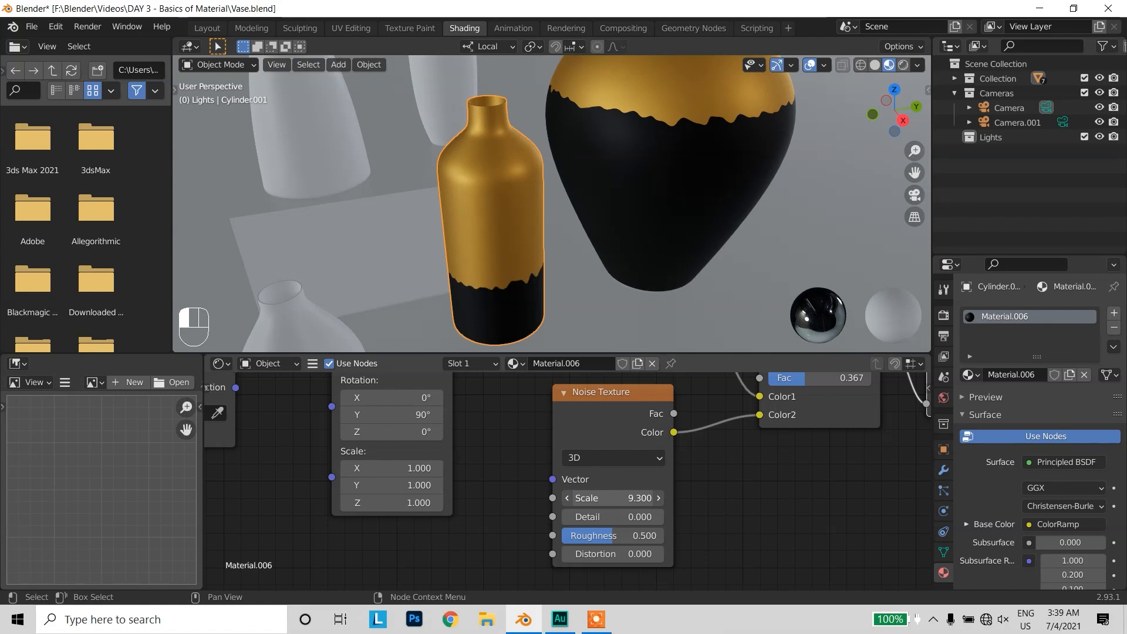
left_click_drag(611, 498, 612, 497)
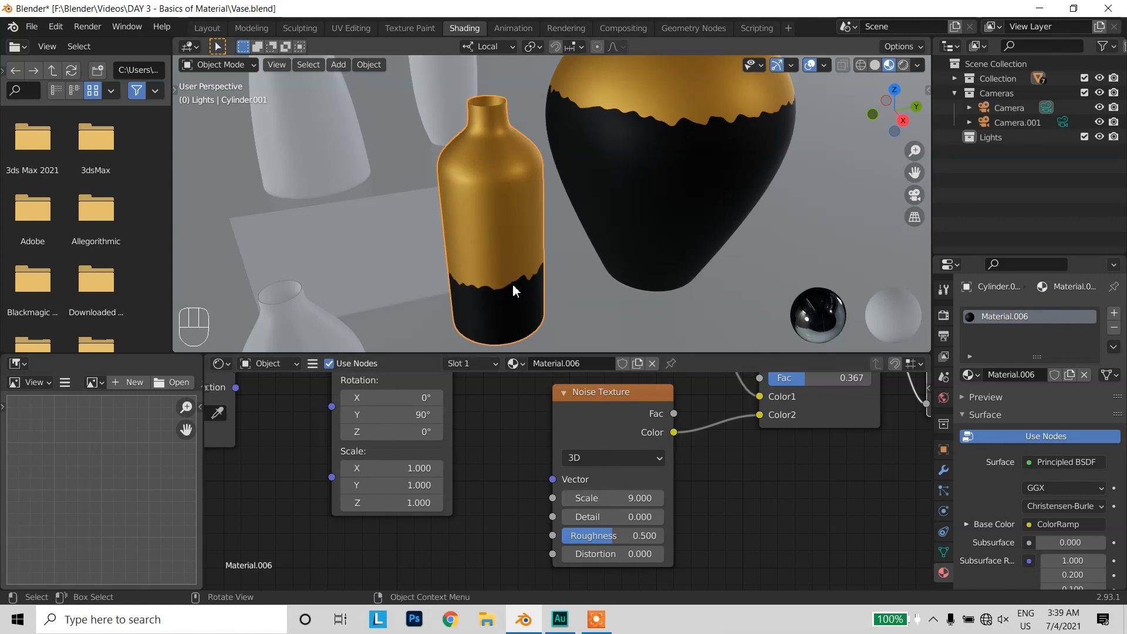
Assign the existing Material.006 to the small round-bodied vase in front of the block
scroll(503, 420, "down", 4)
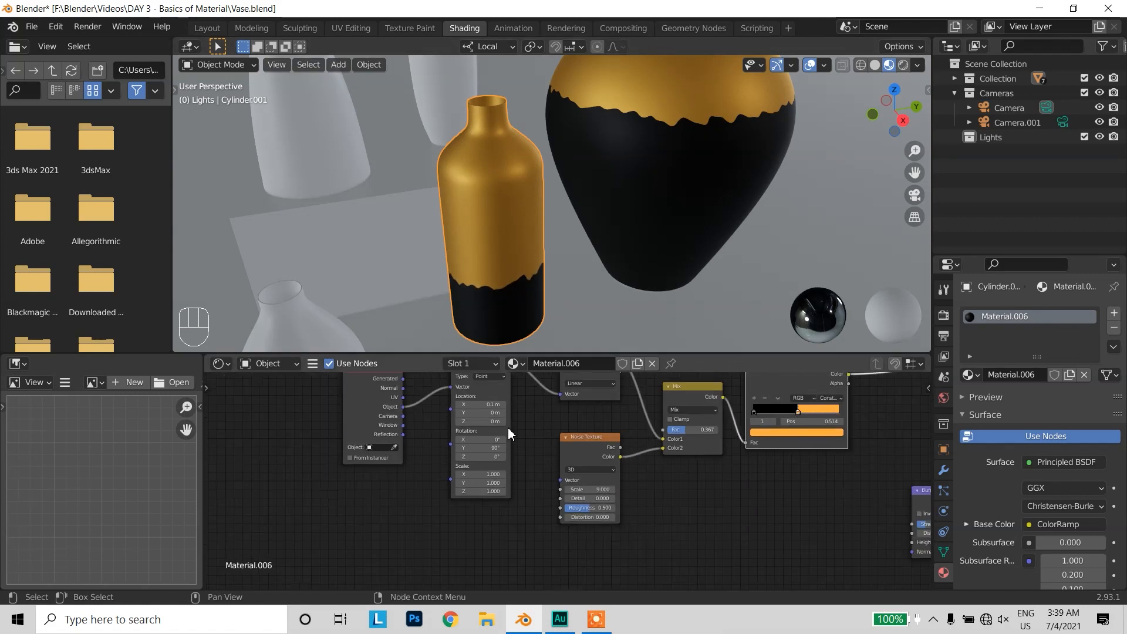
middle_click_drag(508, 433, 518, 432)
middle_click_drag(504, 335, 422, 248)
left_click(388, 266)
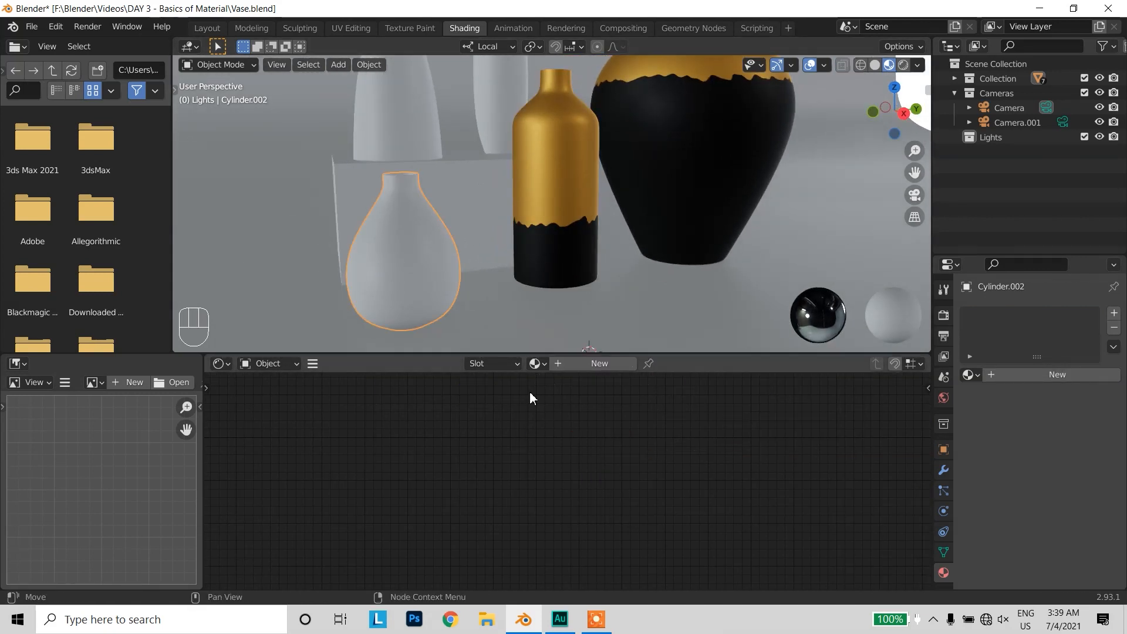
left_click(538, 364)
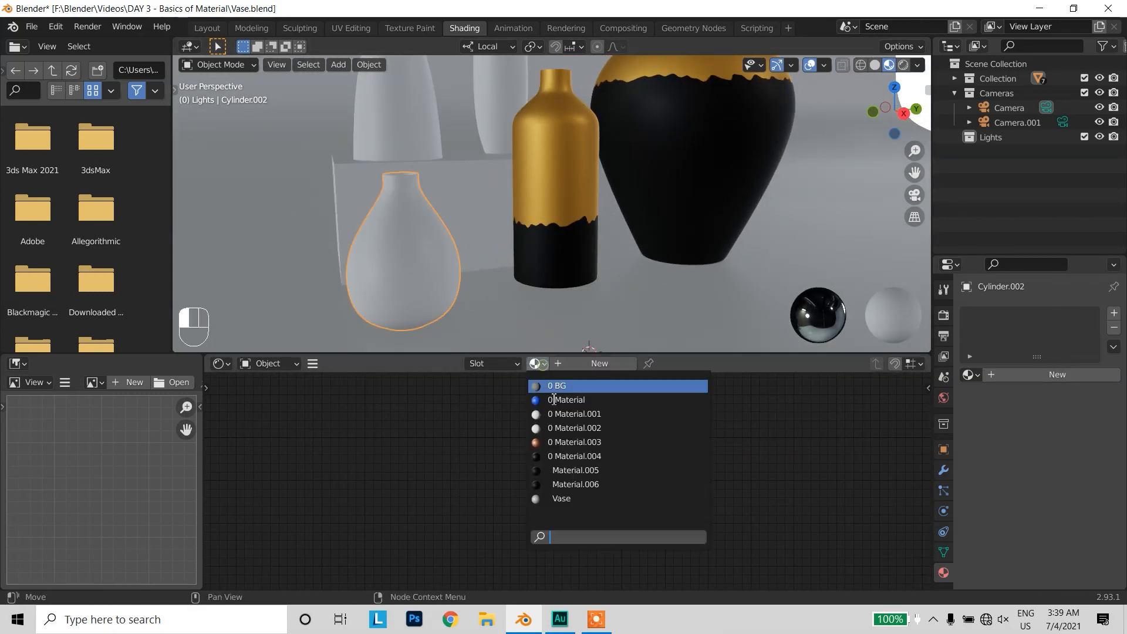
left_click(593, 486)
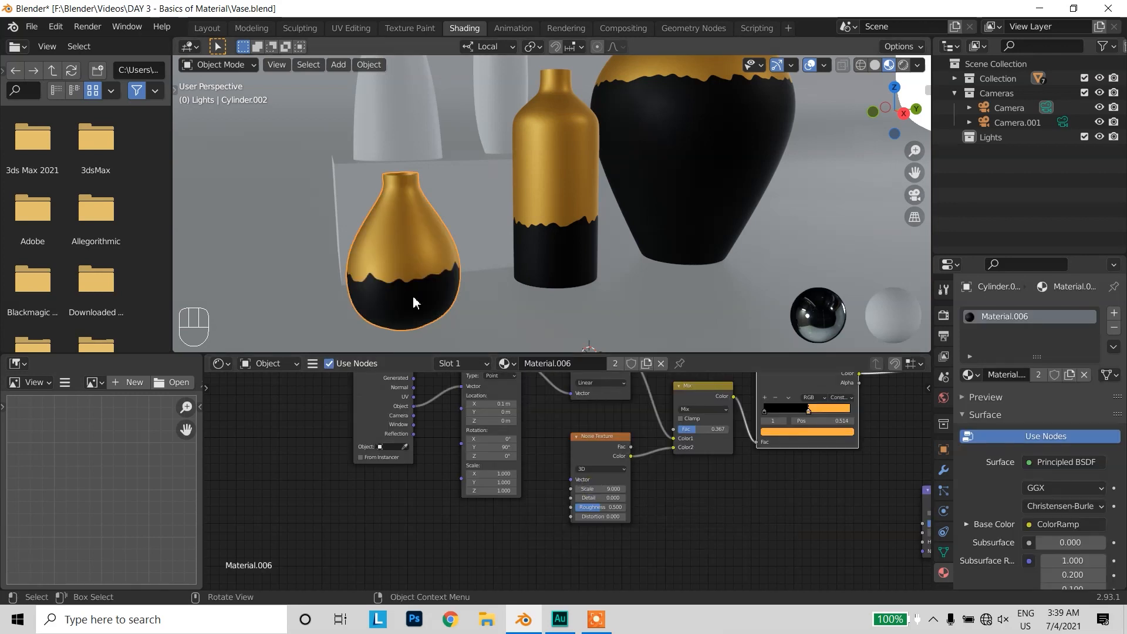
Assign the existing Material.006 to the tapered vase standing on the block
middle_click_drag(417, 284, 561, 285)
left_click(456, 234)
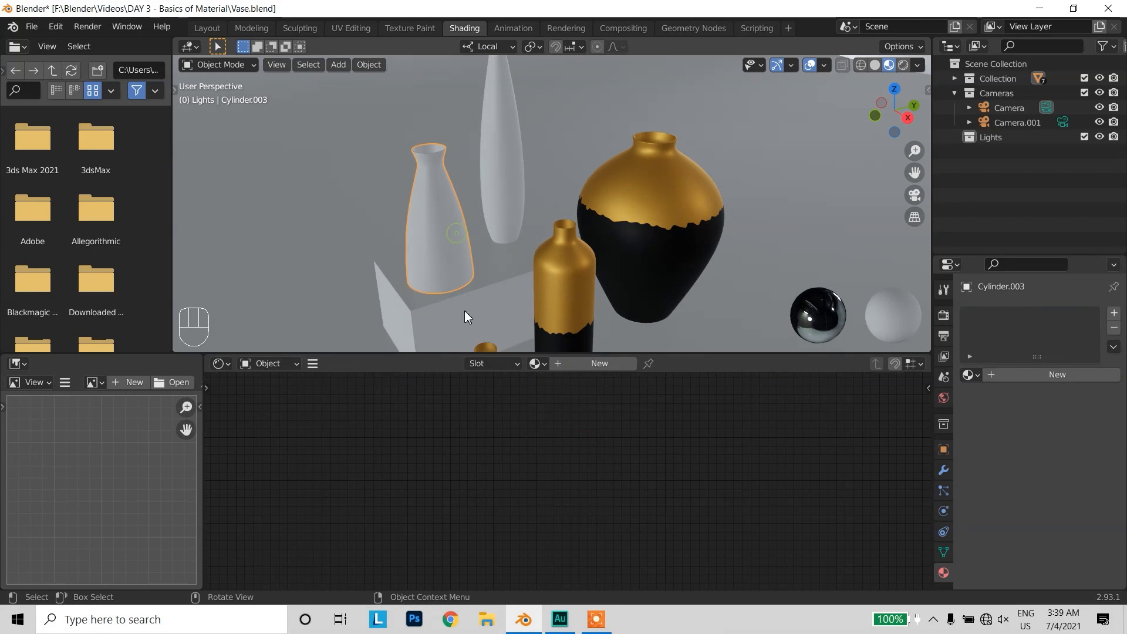
left_click(536, 365)
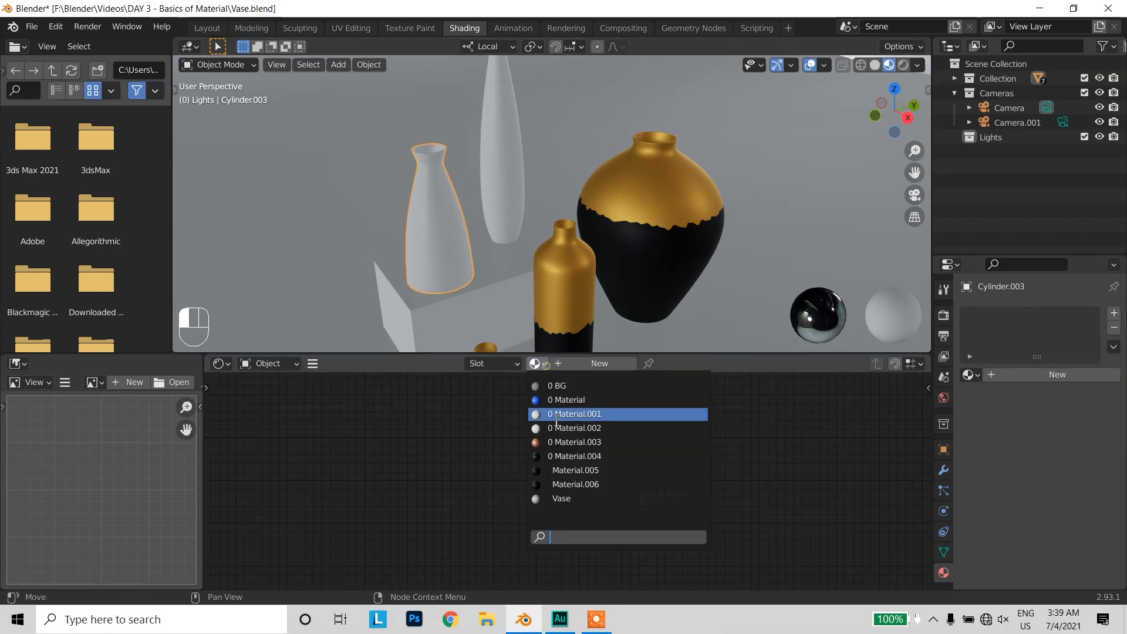
left_click(574, 485)
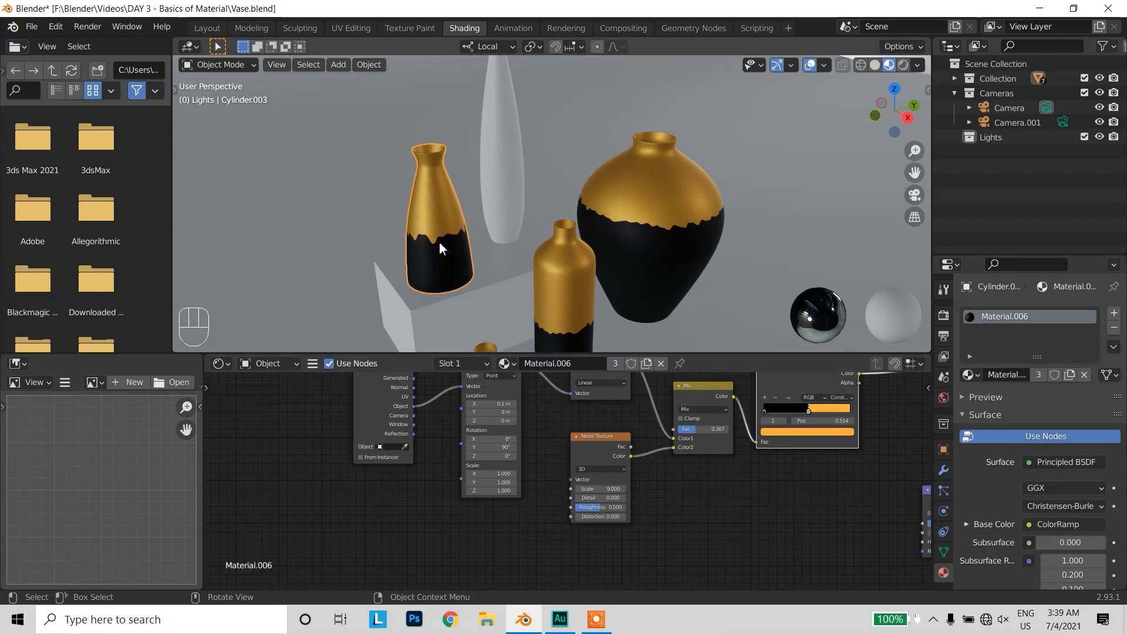
Duplicate the tapered vase's material as a separate copy and set its Noise Texture Scale to 11.400
middle_click_drag(535, 254, 502, 269)
scroll(499, 267, "up", 1)
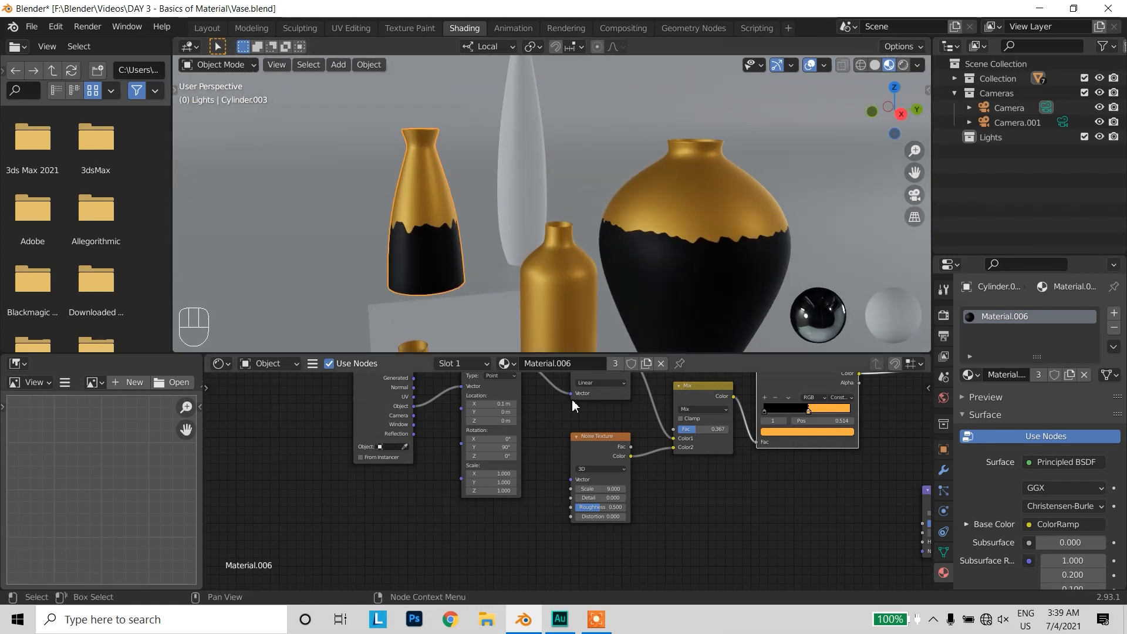
left_click(646, 363)
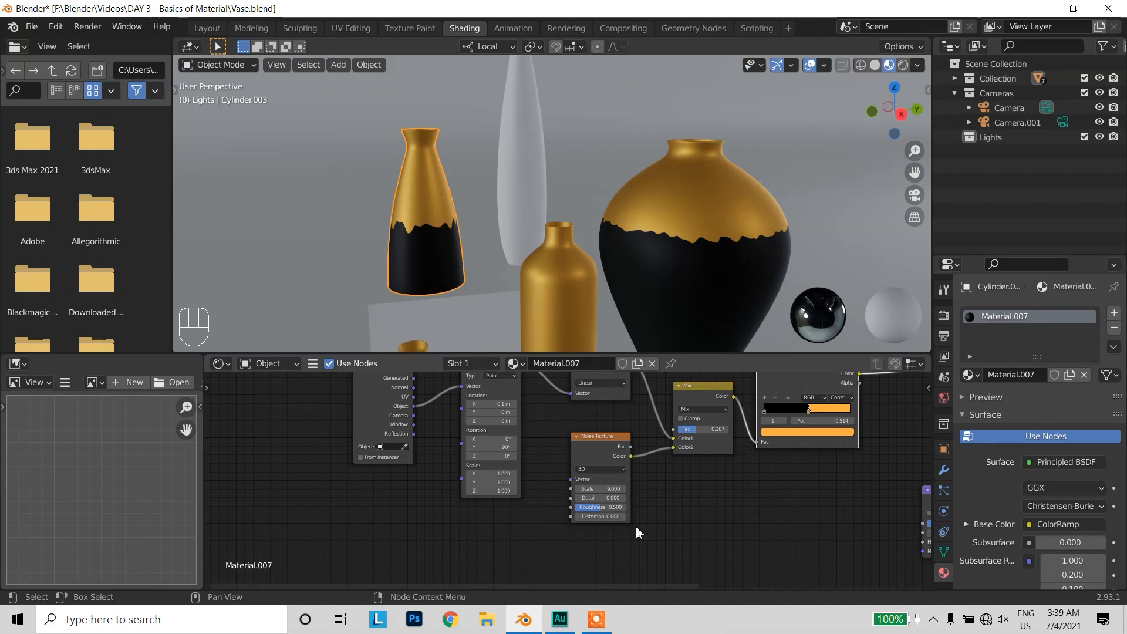
scroll(636, 523, "up", 2)
scroll(624, 516, "up", 1)
left_click_drag(623, 494, 644, 494)
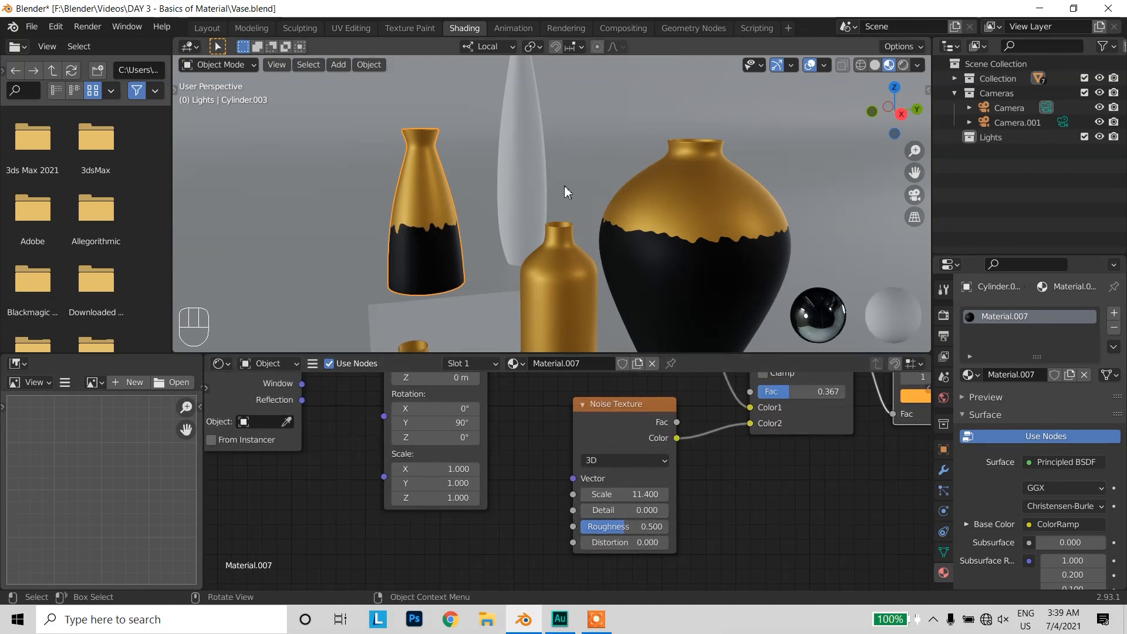
Assign Material.007 to the tall slender vase and duplicate it as a separate copy for that vase
left_click(517, 161)
middle_click_drag(522, 160, 541, 379)
left_click(535, 363)
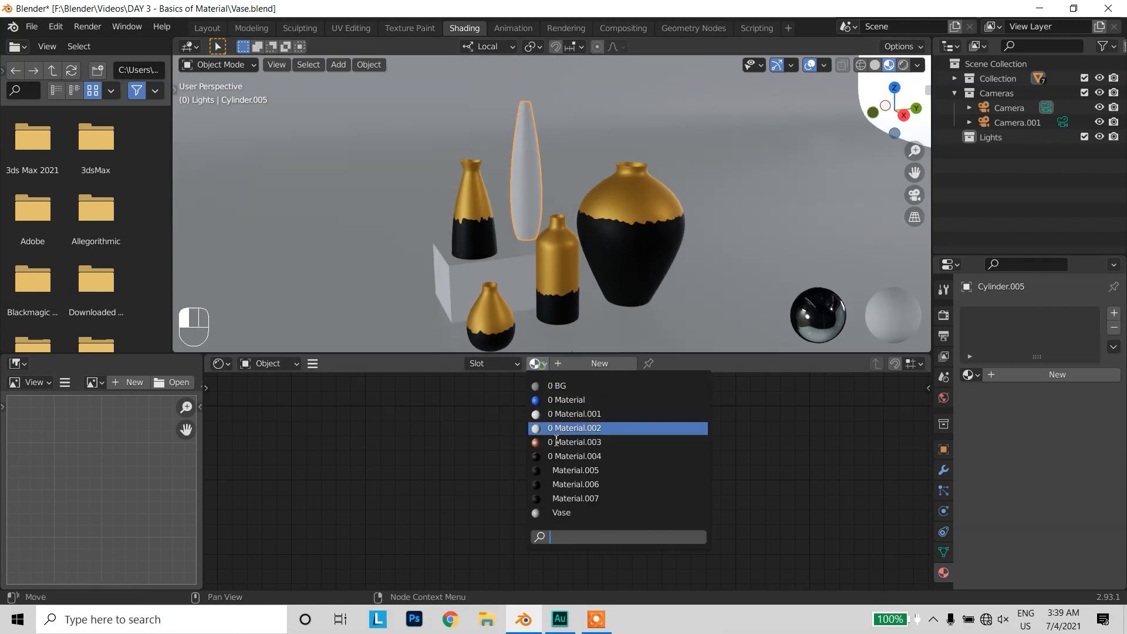
left_click(592, 498)
scroll(516, 193, "up", 3)
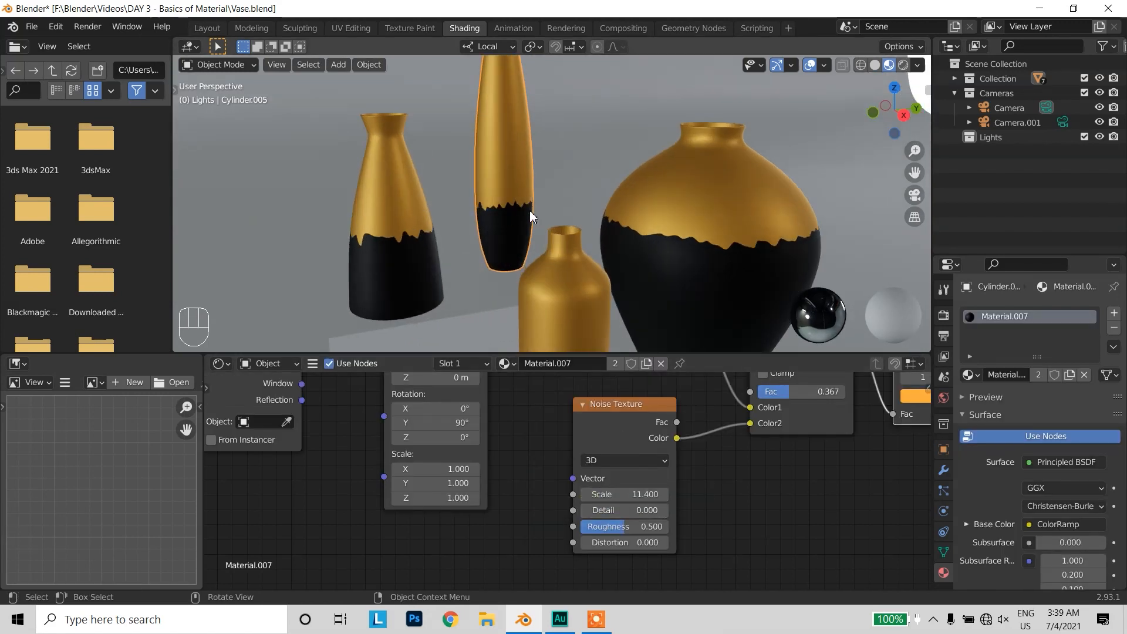
scroll(530, 212, "up", 2)
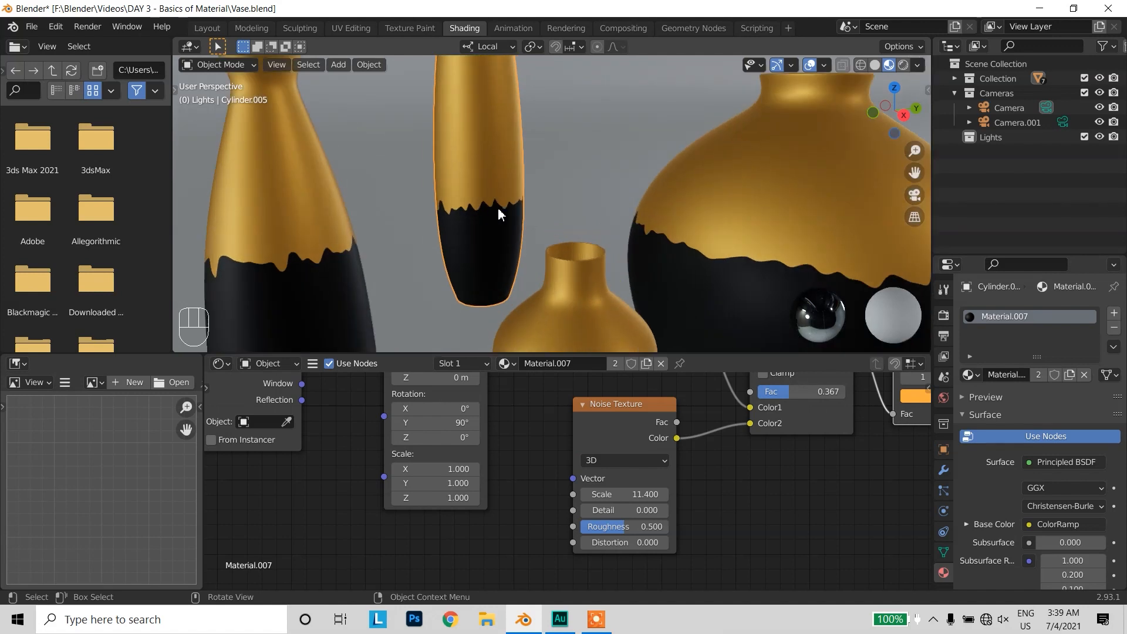
left_click(646, 363)
scroll(635, 500, "down", 2)
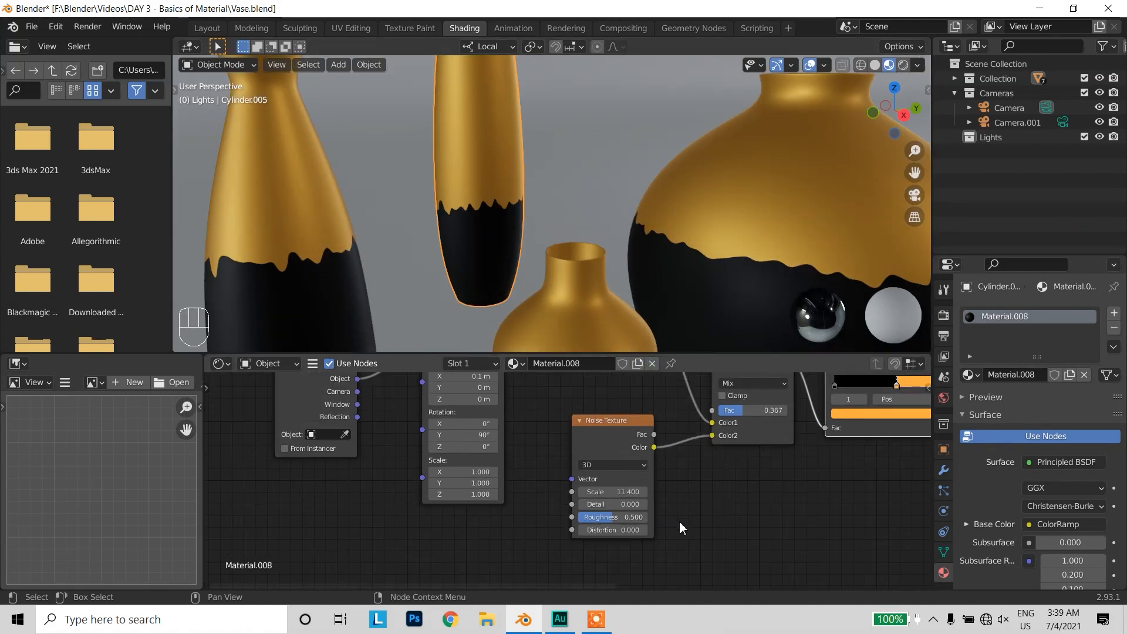
Set the tall slender vase's Noise Texture Scale to 6.600 and lower its Mapping Location X so black covers most of the body
middle_click_drag(678, 520, 659, 504)
left_click_drag(599, 473, 588, 473)
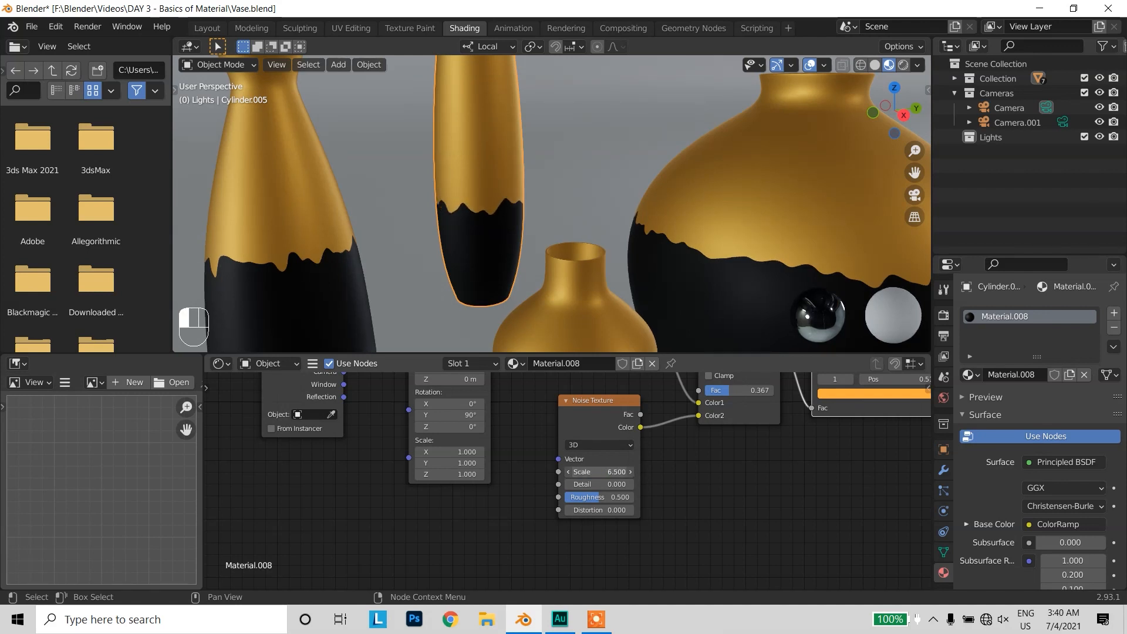
scroll(566, 246, "down", 5)
middle_click_drag(530, 380, 565, 475)
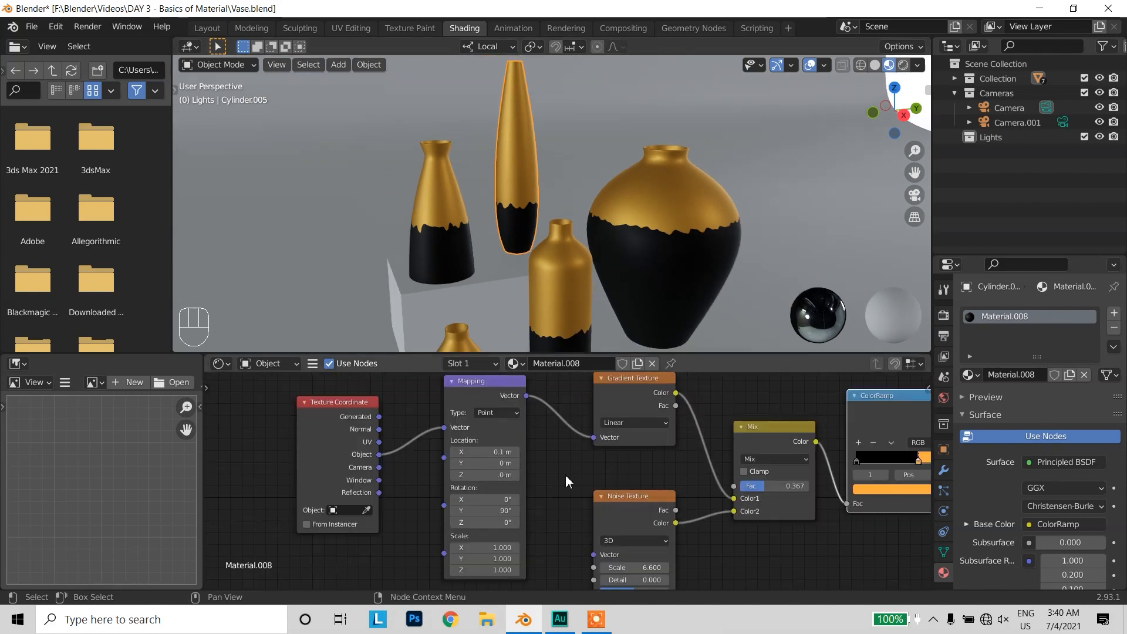
scroll(490, 236, "down", 2)
scroll(490, 236, "up", 1)
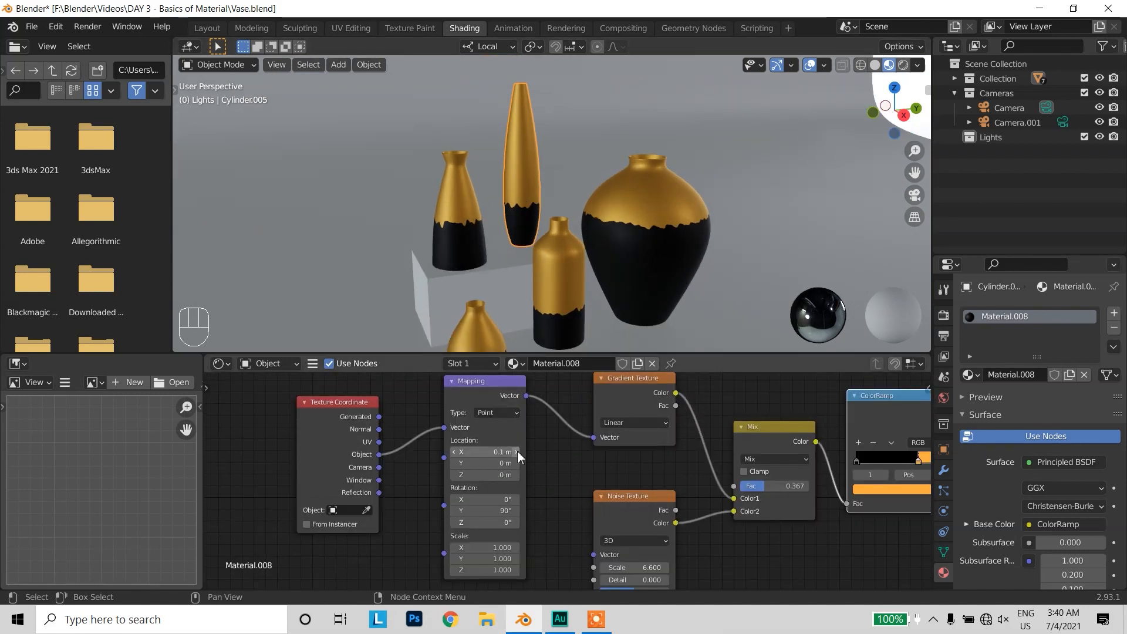
mouse_move(488, 452)
left_mouse_down()
mouse_move(467, 451)
mouse_move(482, 453)
left_mouse_up()
Set the Mapping Location X to 0.8 m for the tapered vase and to -0.5 m for the small round-bodied vase
left_click(467, 243)
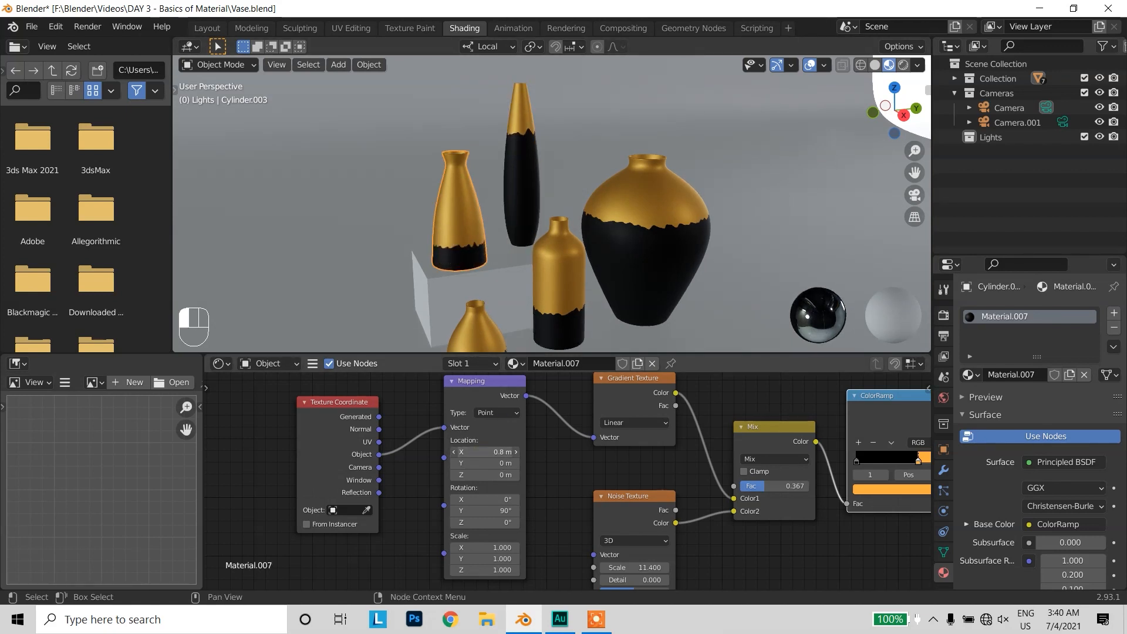
middle_click_drag(557, 326, 622, 263, "shift")
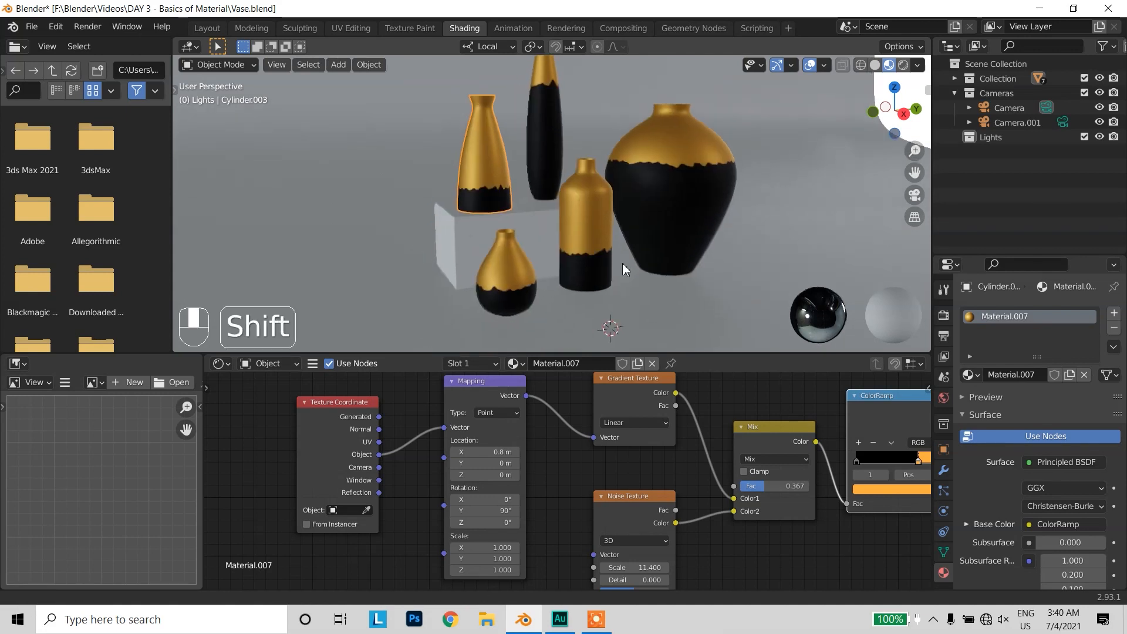
left_click(505, 282)
left_click_drag(484, 452, 473, 452)
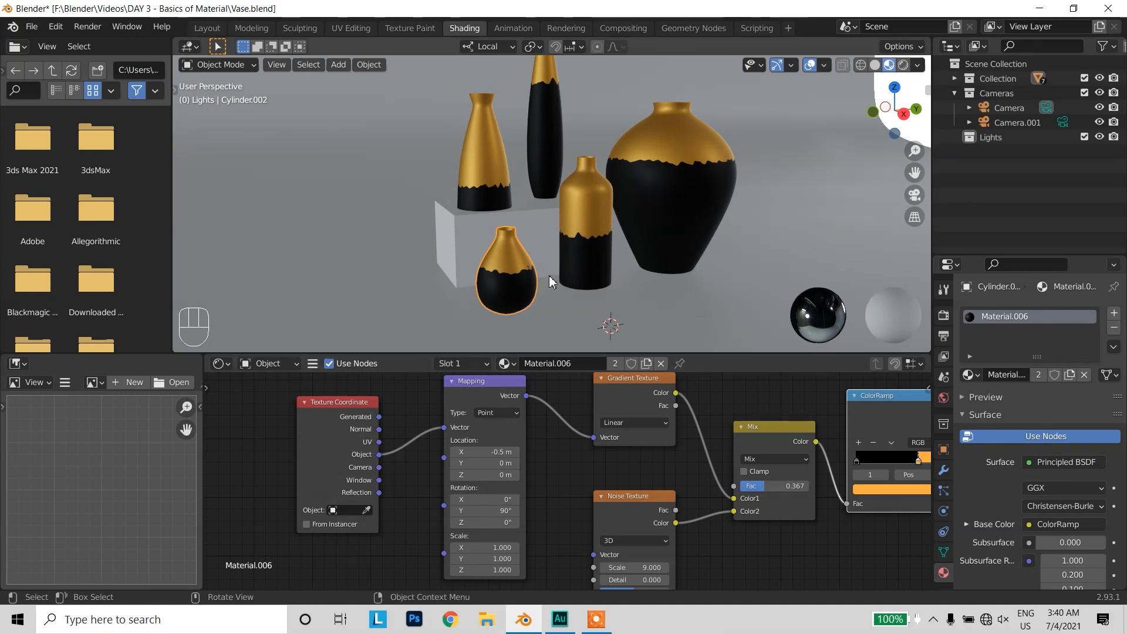
Assign Material.007 to the block as a separate copy with its Mapping Location X at 0 m
left_click(544, 222)
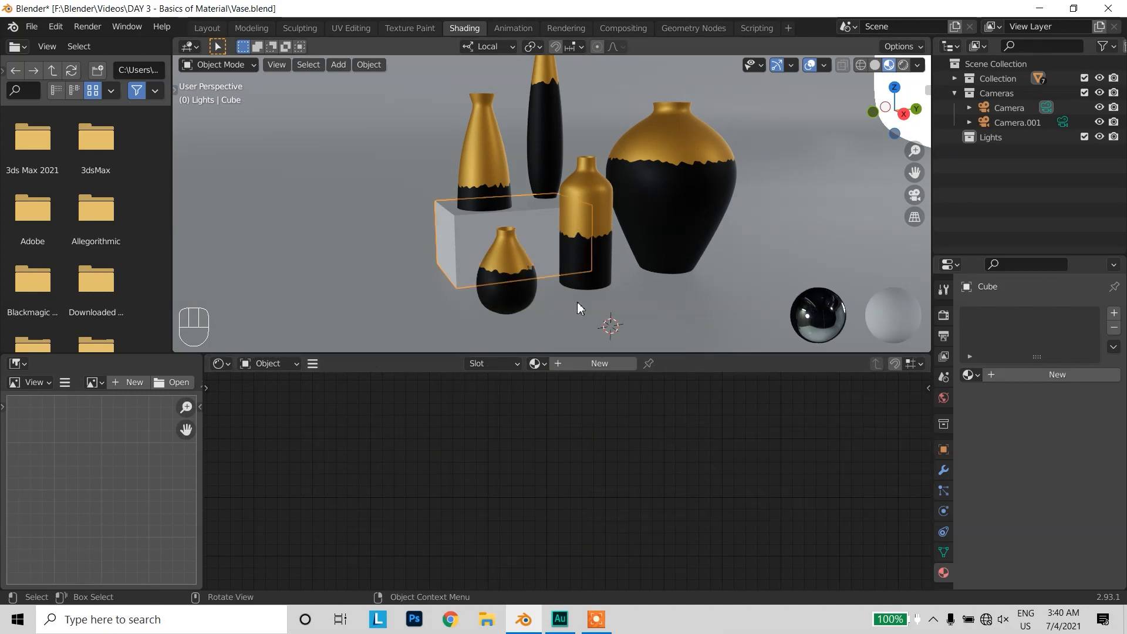
left_click(536, 363)
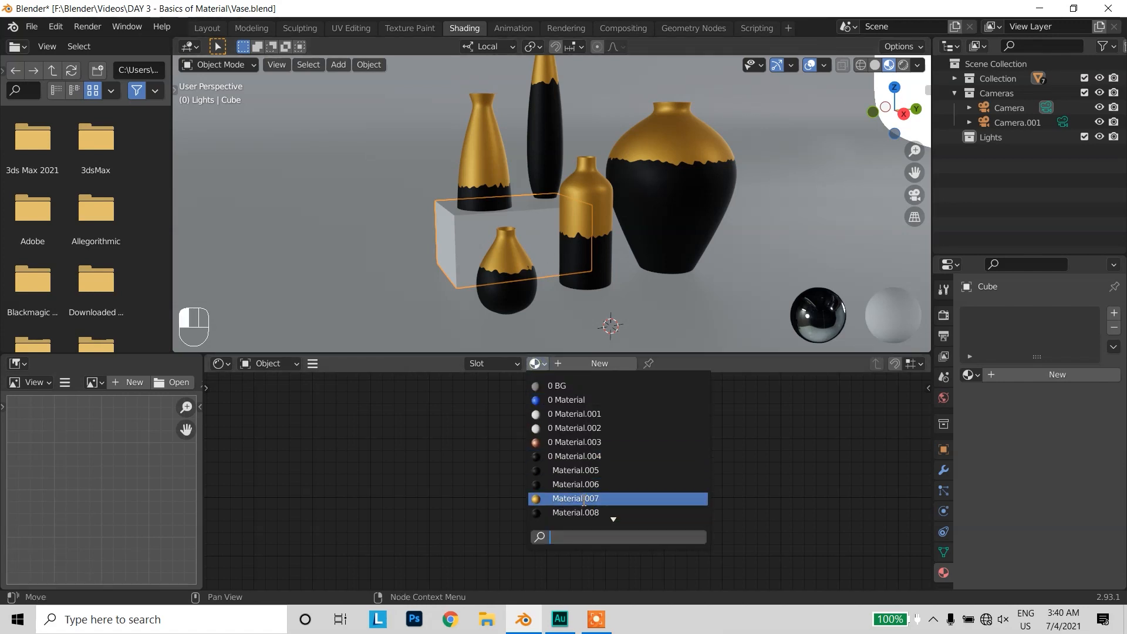
left_click(611, 499)
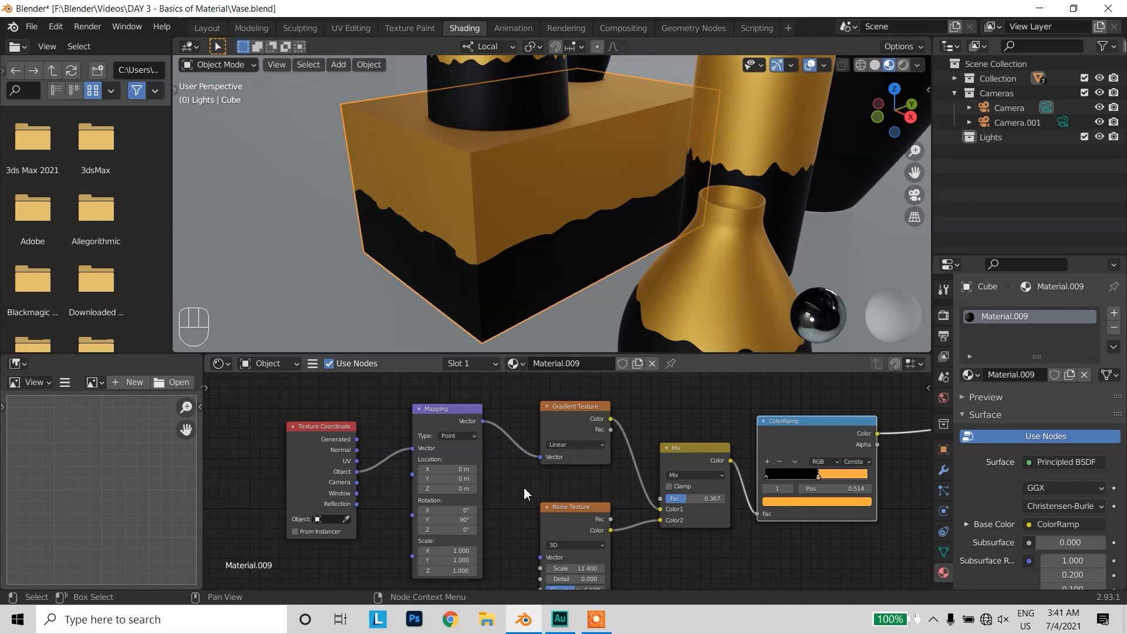
Disconnect the Noise Texture from the Mix node's Color2 input in the block's material
scroll(523, 486, "up", 2)
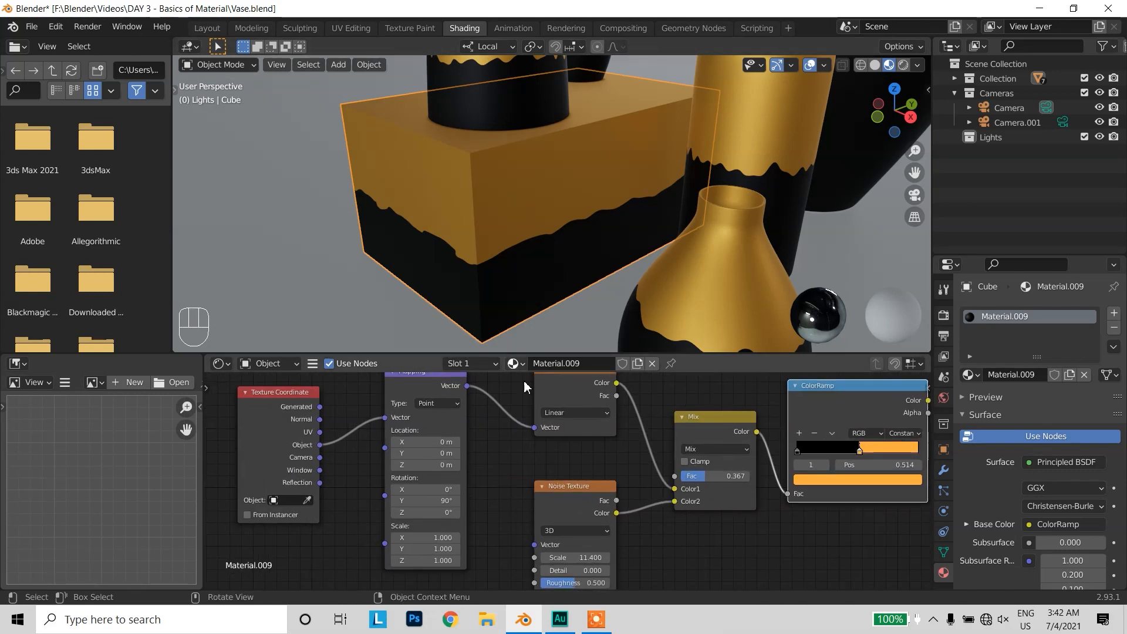
scroll(482, 469, "down", 1)
scroll(575, 476, "up", 1)
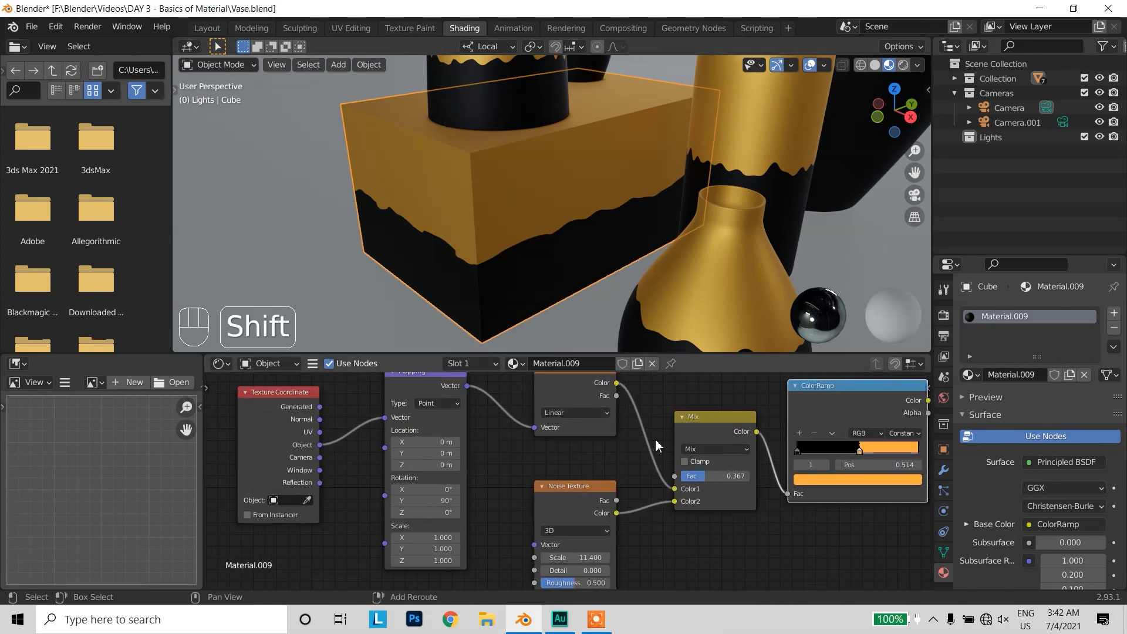
middle_click_drag(697, 539, 649, 535, "shift")
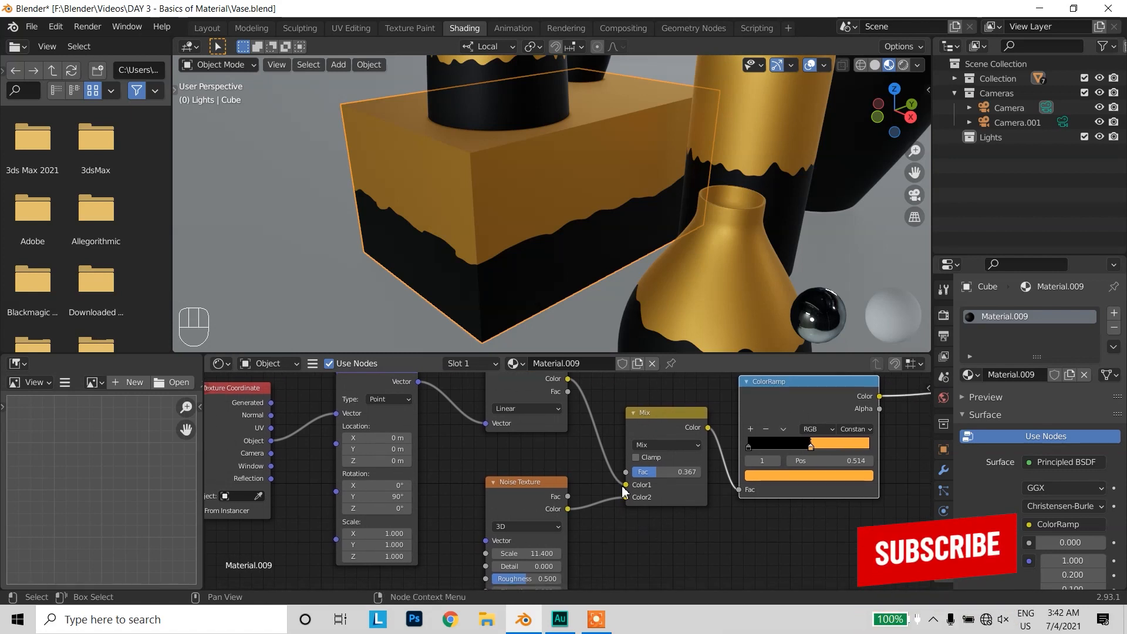
left_click_drag(626, 497, 610, 517)
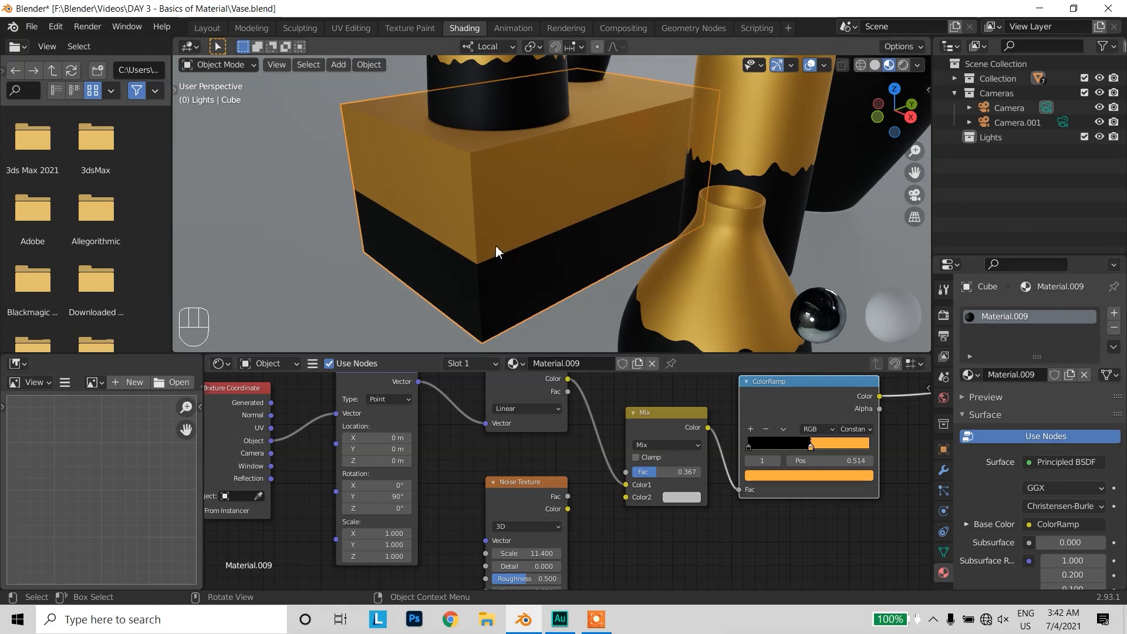
Move the gold stop of the block's ColorRamp to position 1.000 to make the whole block black
scroll(501, 264, "down", 3)
scroll(543, 231, "up", 4)
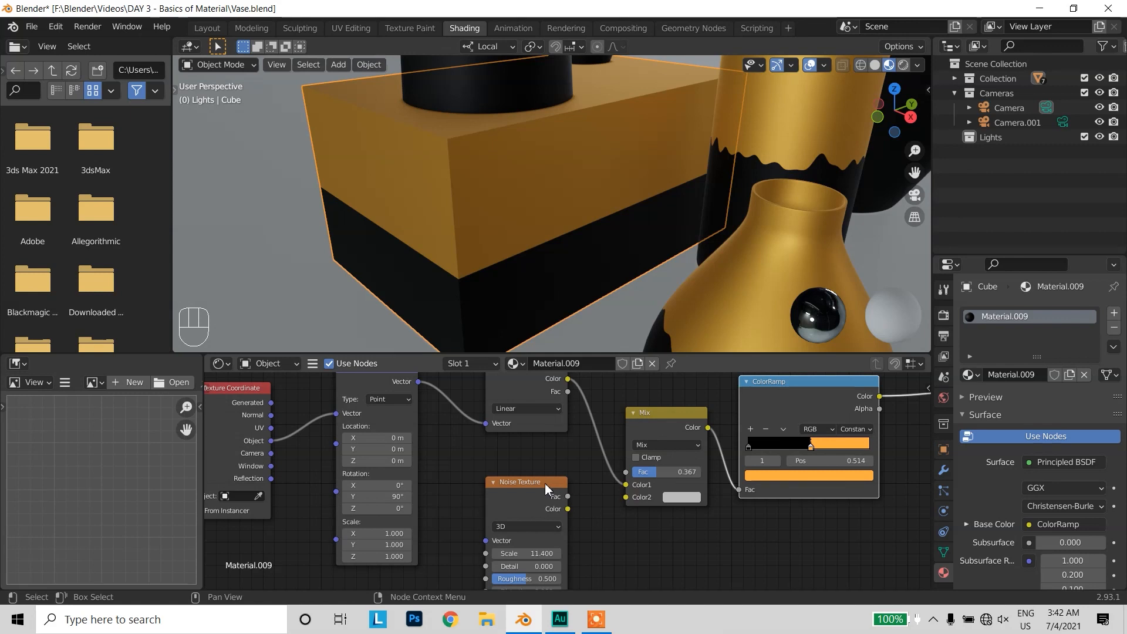
left_click_drag(812, 451, 862, 453)
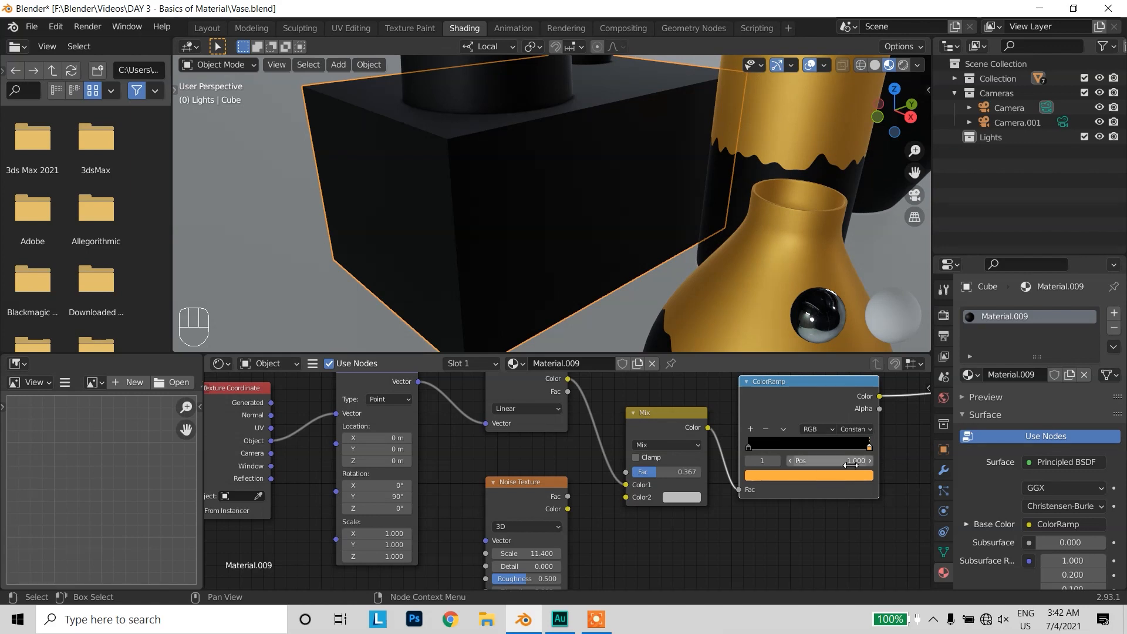
scroll(573, 261, "down", 5)
middle_click_drag(573, 260, 508, 200, "shift")
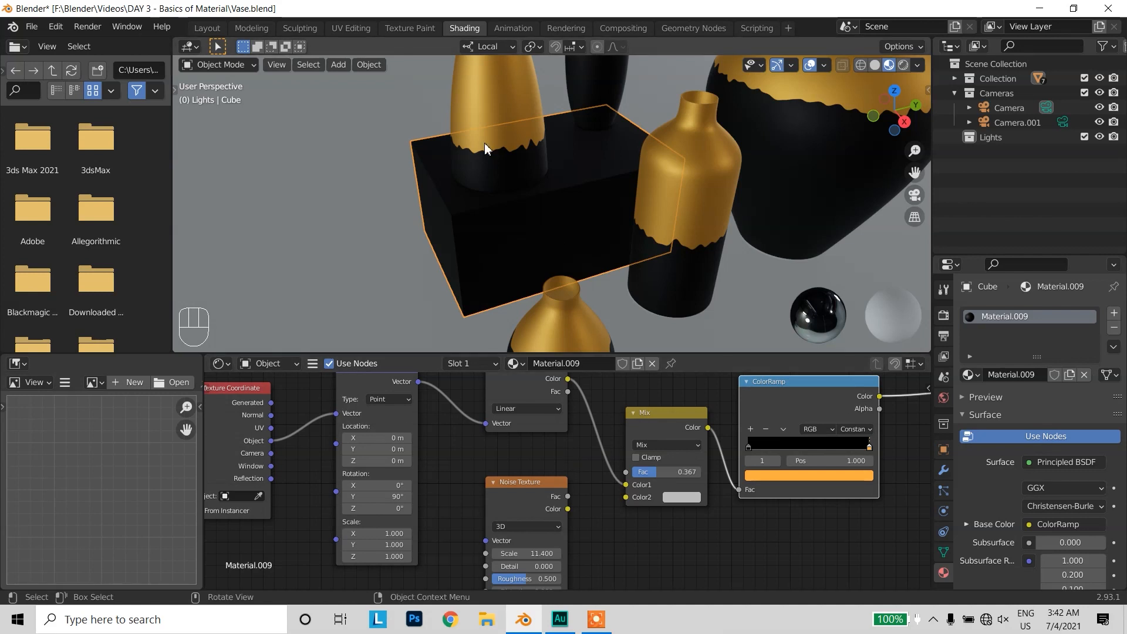
Switch to the Layout workspace and display the vases and block in Material Preview shading
left_click(208, 28)
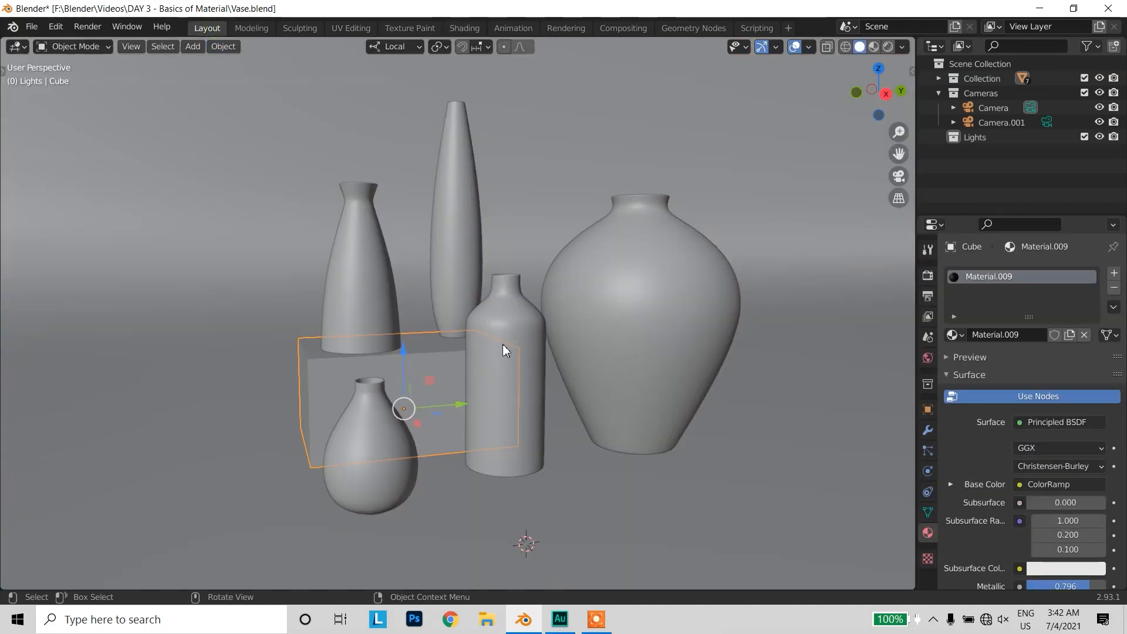
left_click(873, 47)
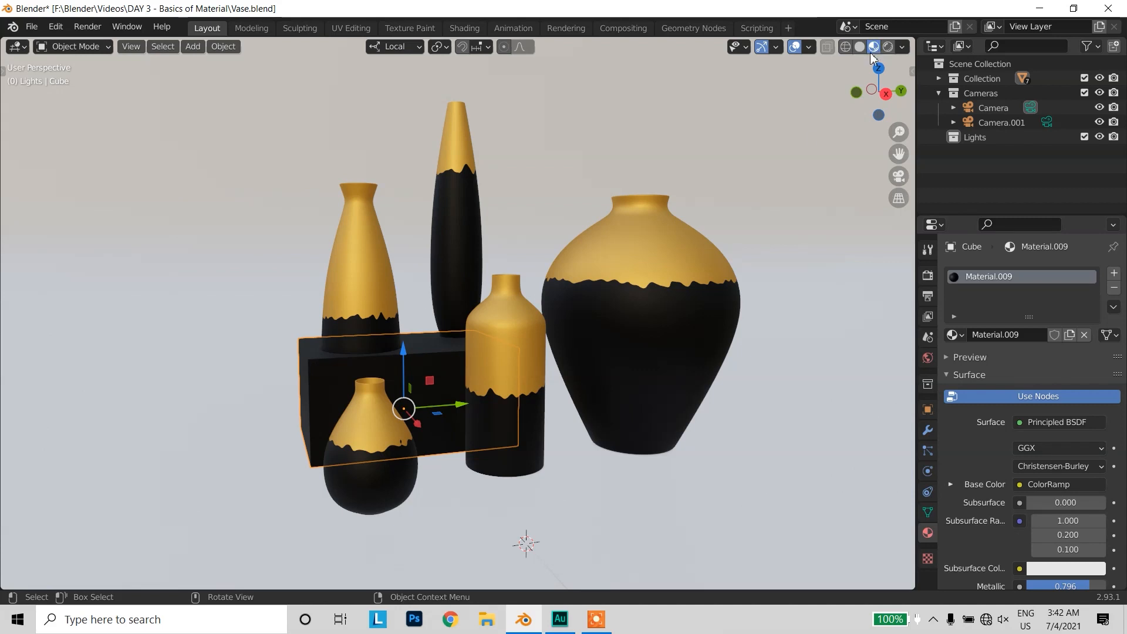
middle_click_drag(555, 453, 546, 478)
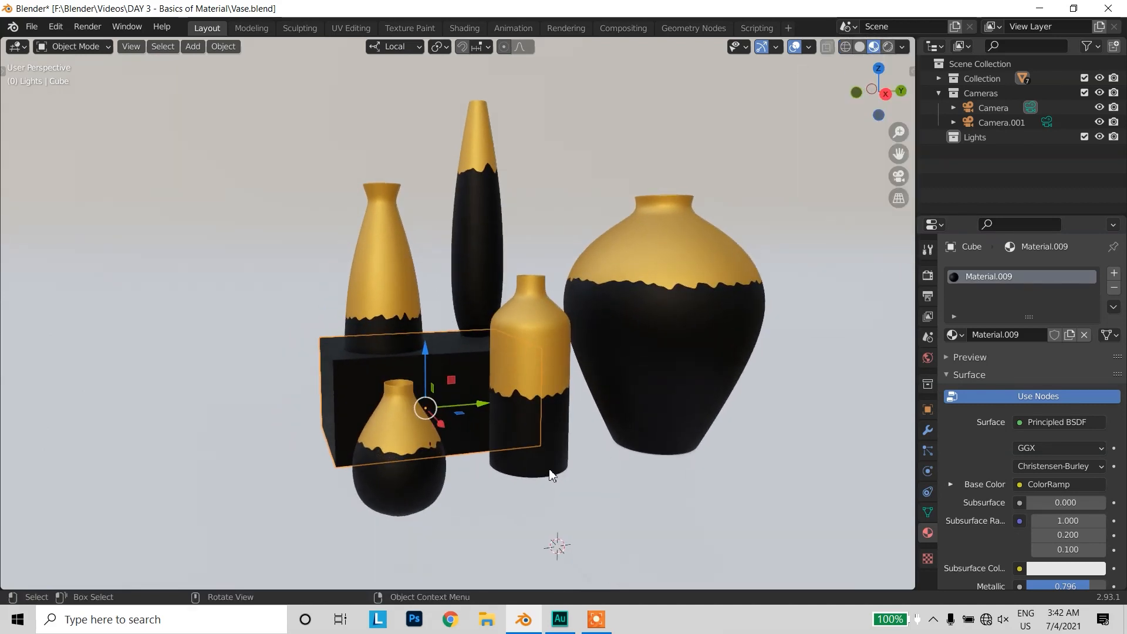
middle_click_drag(522, 365, 556, 251)
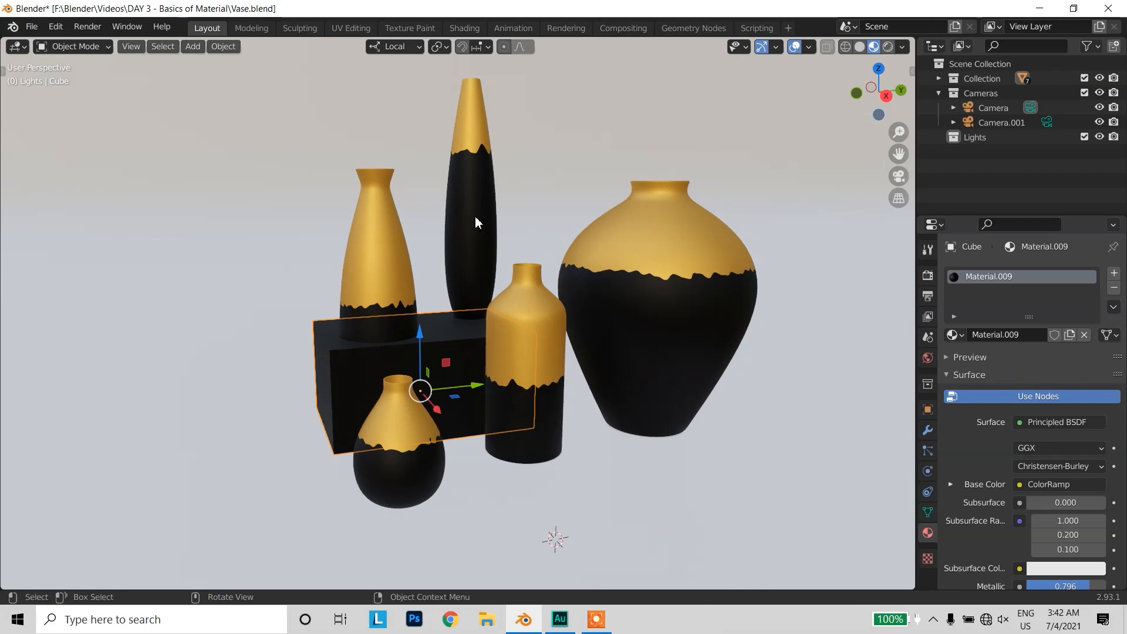